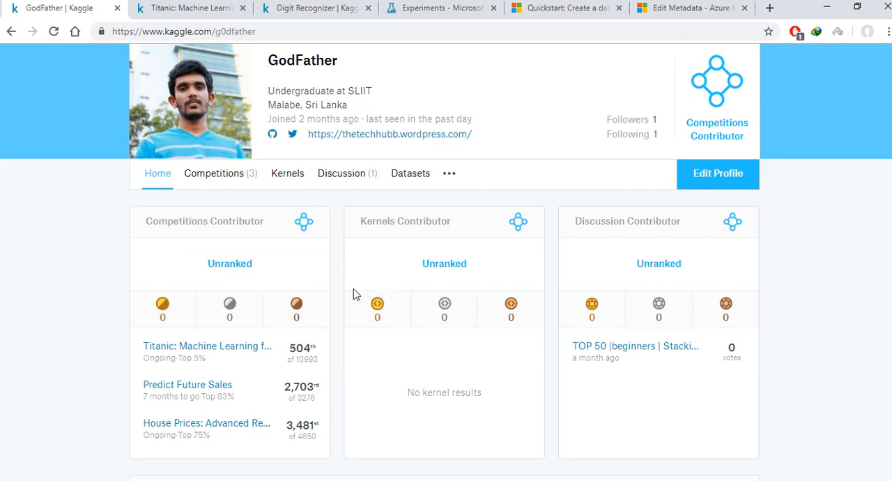
Step: Switch to Azure Machine Learning Studio and open its experiments list
scroll(378, 70, "up", 1)
left_click(433, 17)
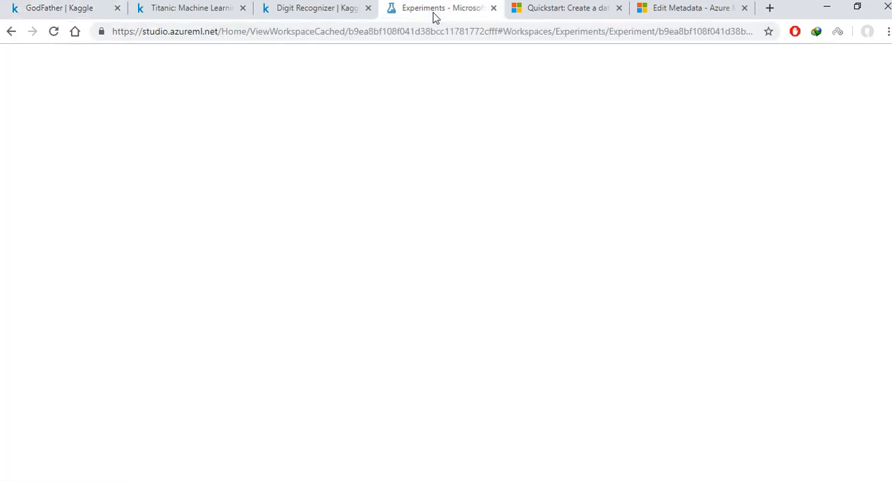
left_click(17, 139)
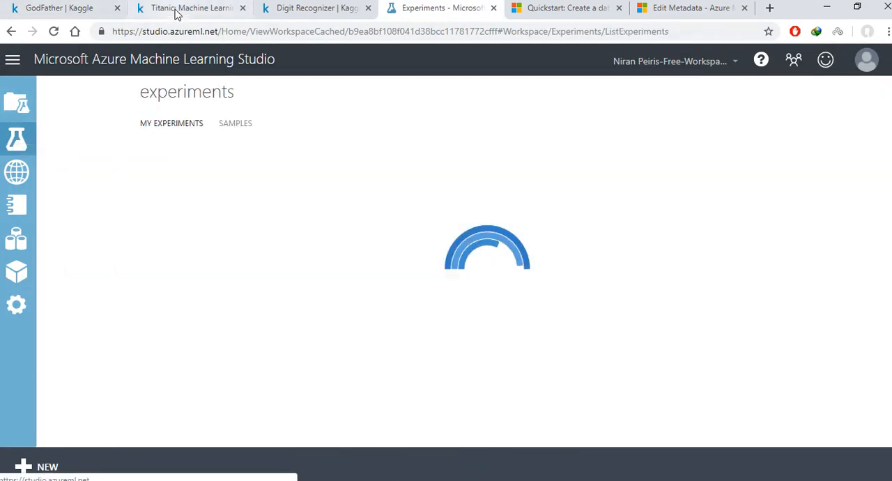
Step: Return to the Kaggle profile page and look over its competition rankings
left_click(188, 8)
left_click(69, 10)
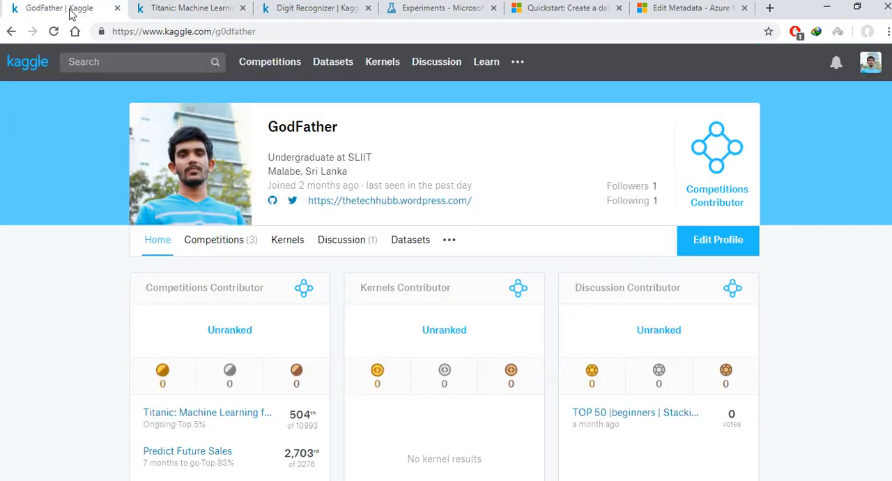
scroll(198, 276, "down", 2)
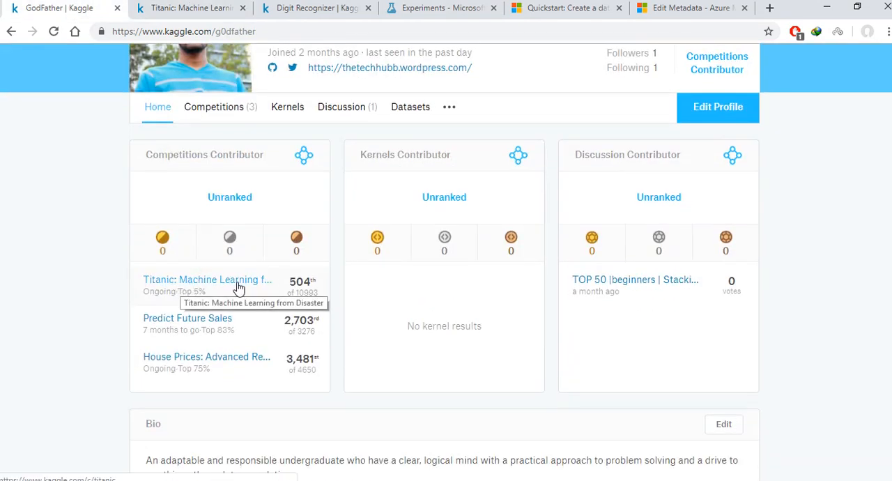
scroll(262, 286, "up", 2)
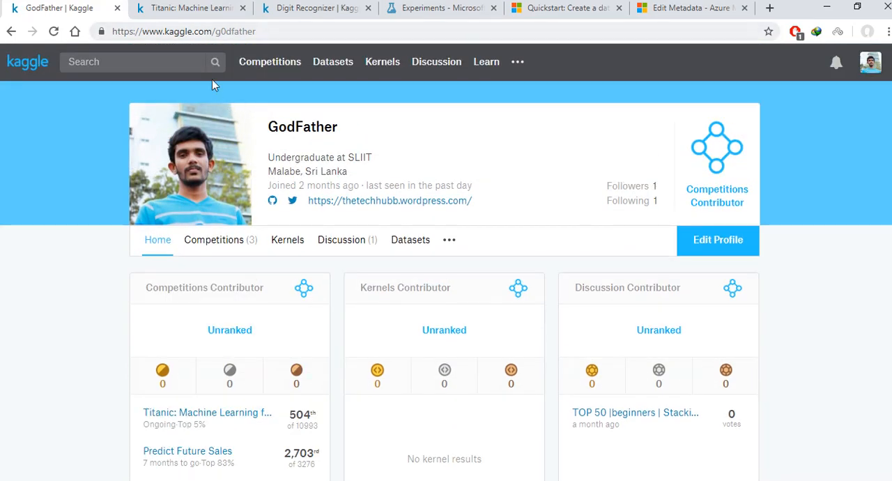
Step: Open the Titanic competition's overview on Kaggle and read its description and practice skills
left_click(206, 14)
scroll(230, 126, "up", 15)
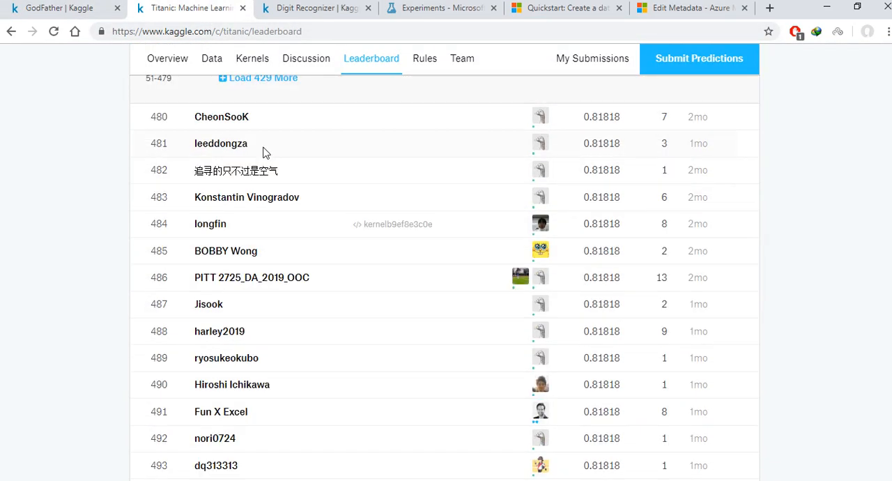
scroll(230, 124, "up", 15)
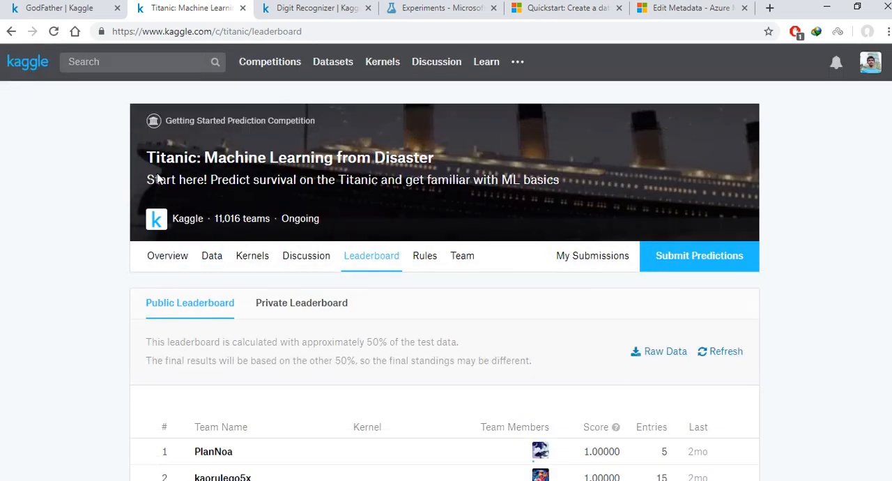
left_click(174, 259)
scroll(169, 232, "down", 3)
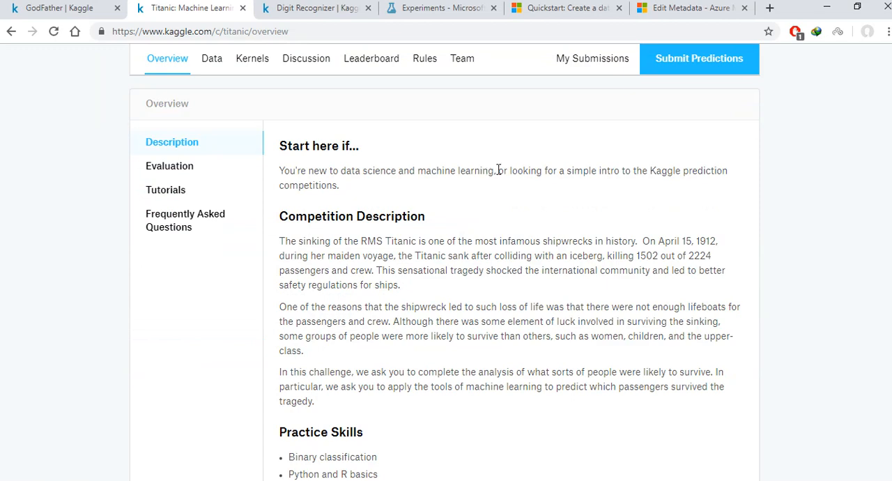
scroll(499, 170, "down", 3)
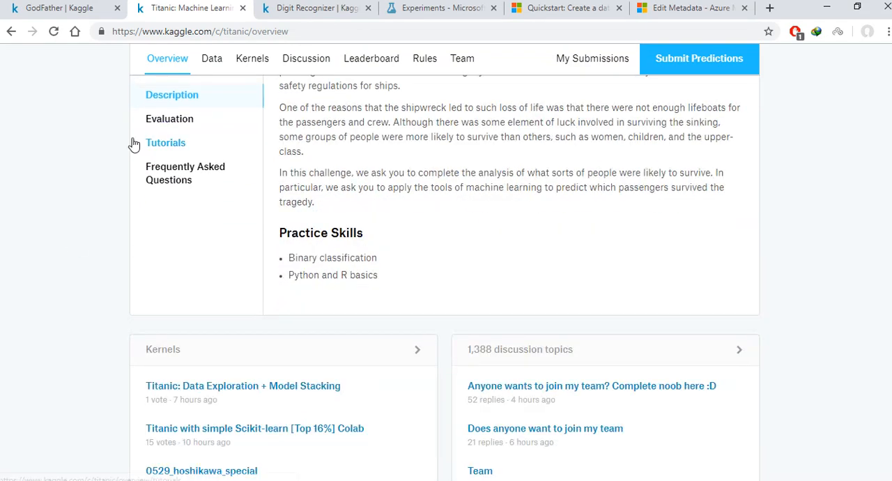
scroll(76, 292, "up", 3)
scroll(75, 293, "up", 3)
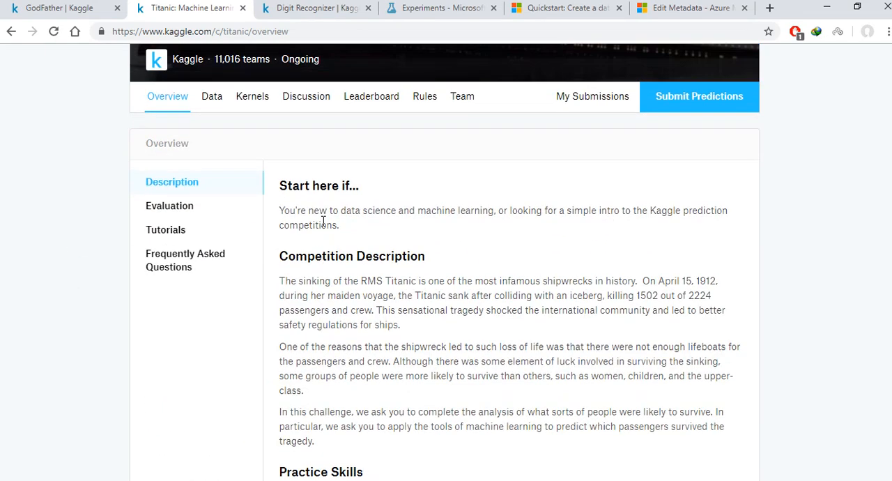
Step: Open the Titanic competition's data page and examine the data description, variable notes and data dictionary
left_click(212, 255)
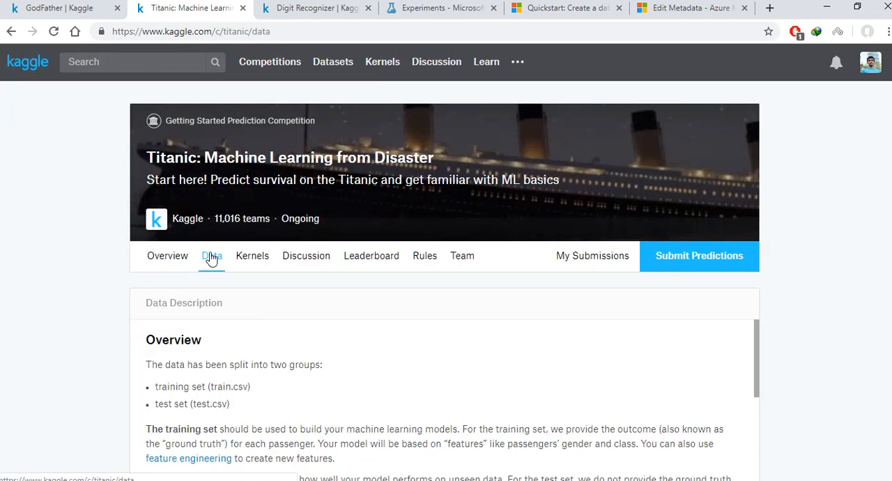
scroll(205, 261, "down", 2)
scroll(410, 242, "down", 15)
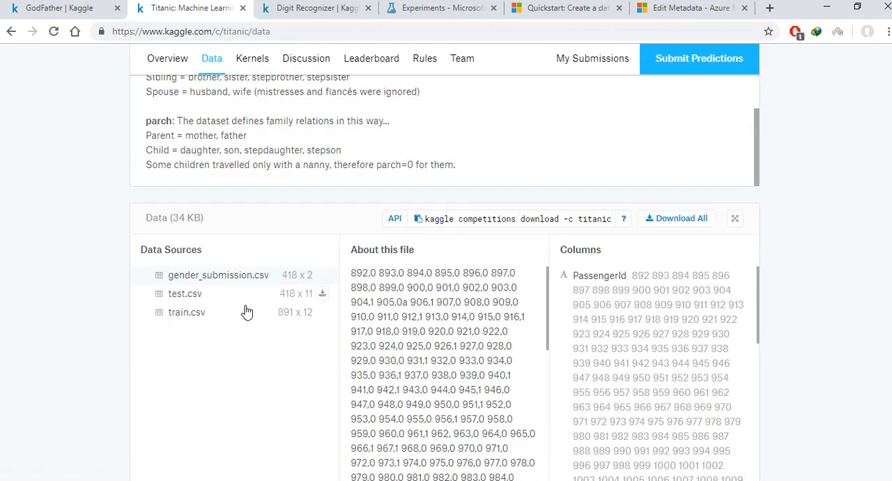
scroll(193, 315, "up", 3)
scroll(91, 206, "up", 2)
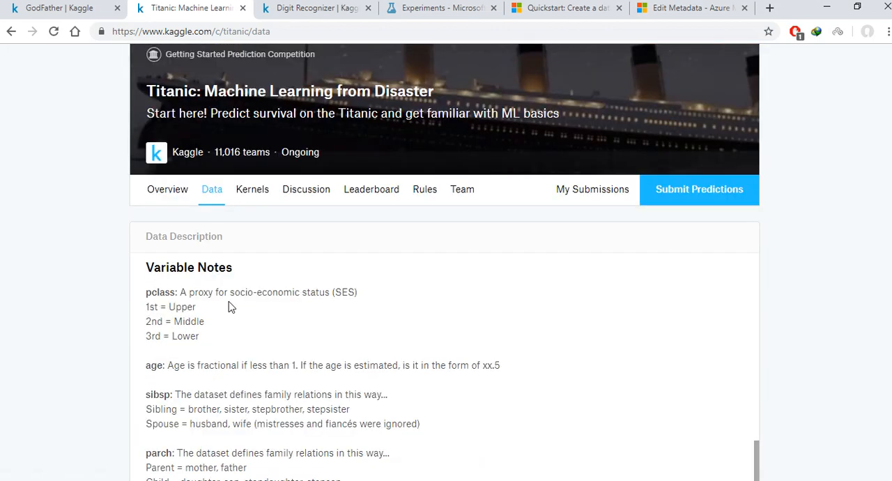
scroll(229, 301, "up", 5)
scroll(204, 313, "up", 3)
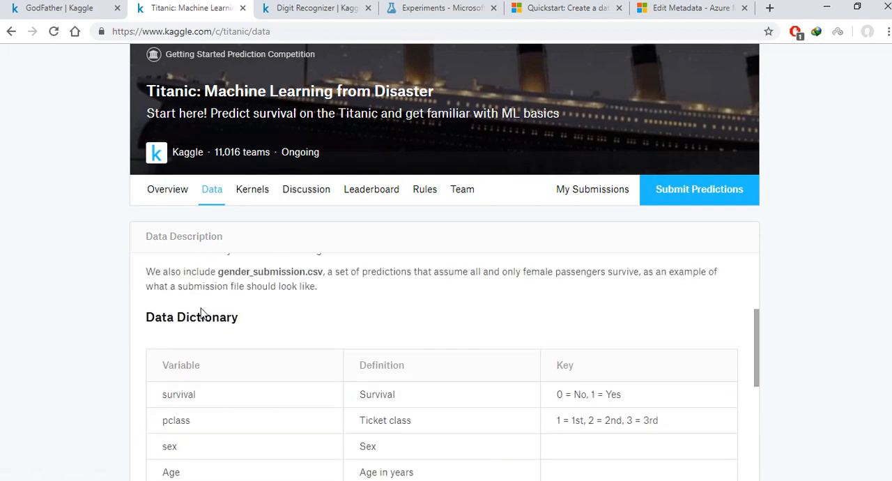
scroll(798, 291, "down", 1)
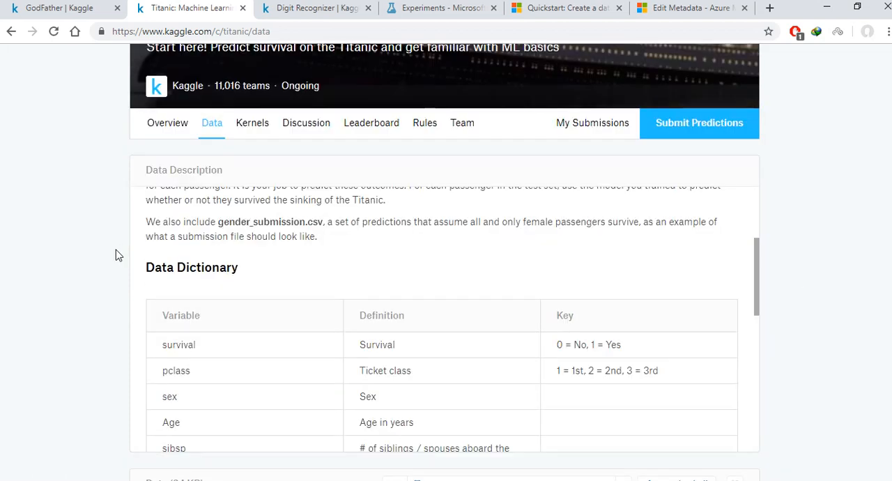
scroll(753, 227, "down", 2)
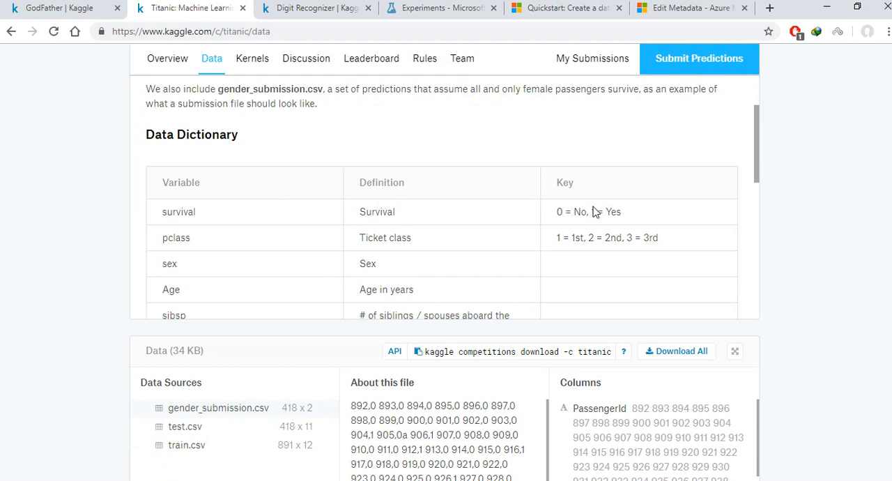
scroll(661, 240, "down", 1)
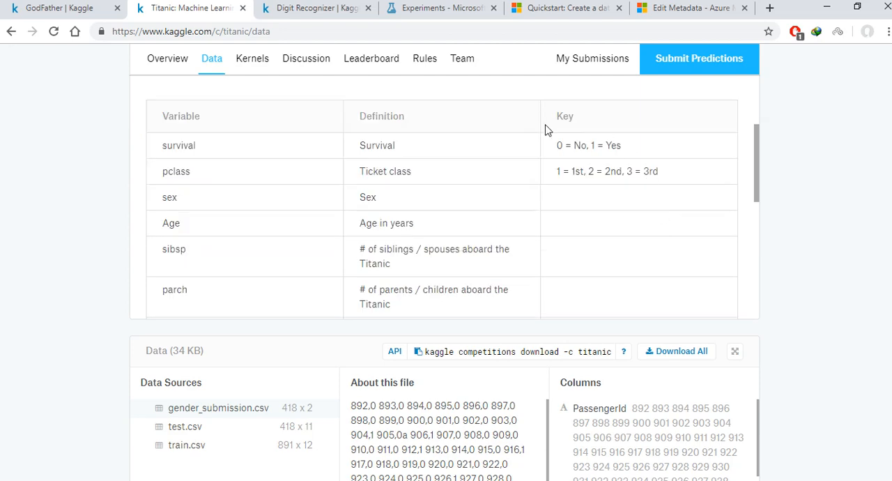
Step: Examine the Titanic data files list and the preview of gender_submission.csv
scroll(807, 170, "down", 5)
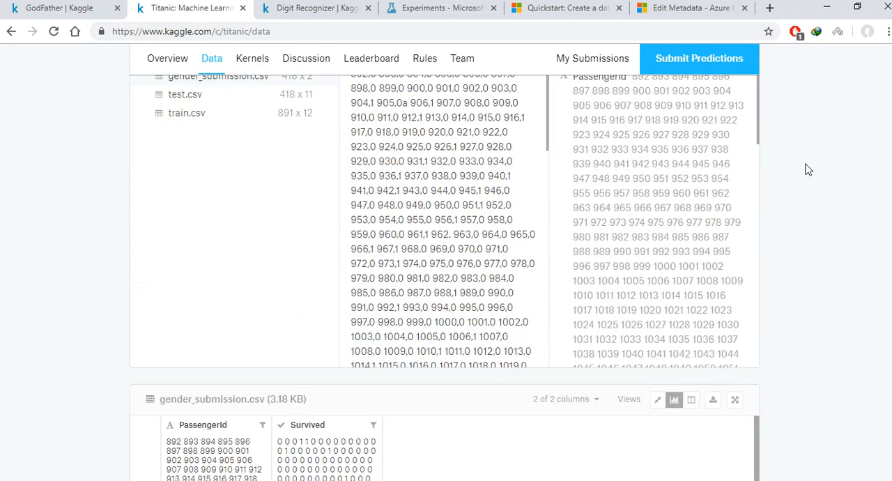
scroll(306, 186, "up", 2)
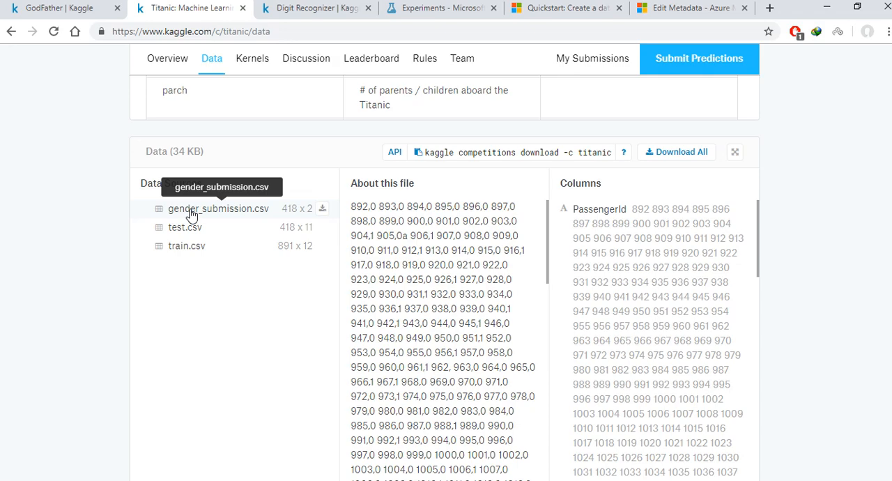
scroll(99, 283, "down", 4)
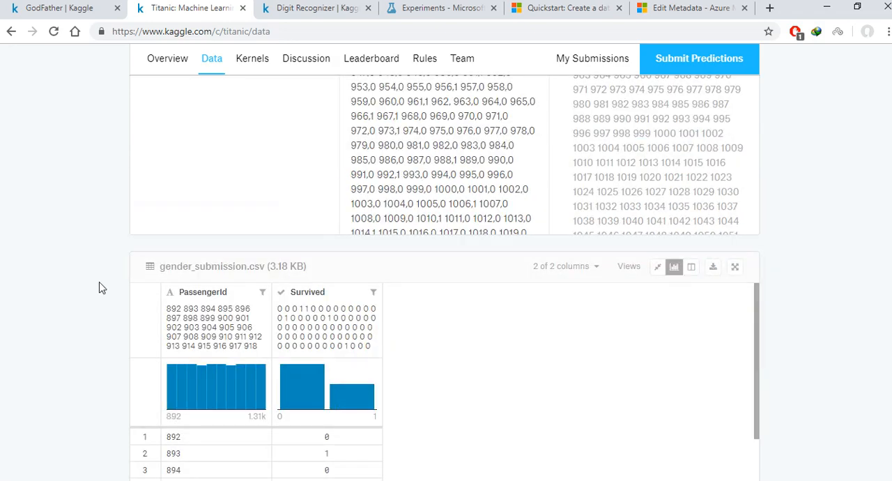
scroll(120, 273, "up", 3)
scroll(120, 276, "up", 3)
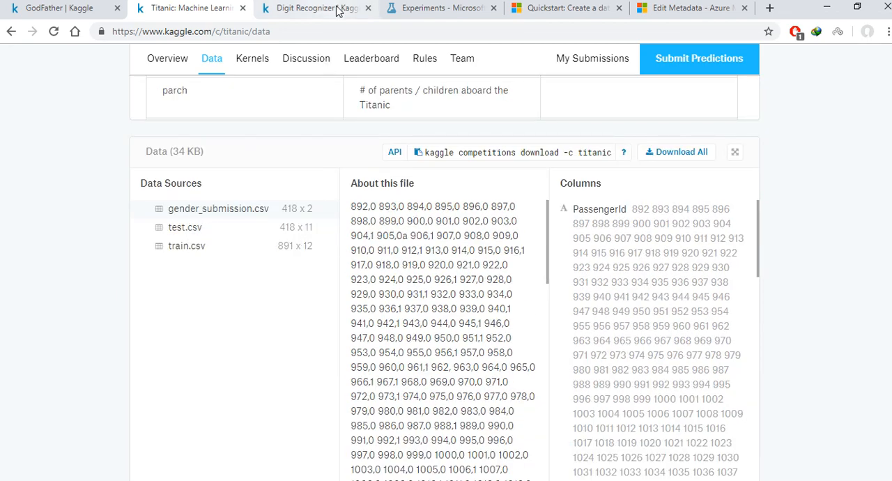
Step: Switch to Azure Machine Learning Studio and view the saved datasets and the form for uploading one from a local file
left_click(421, 8)
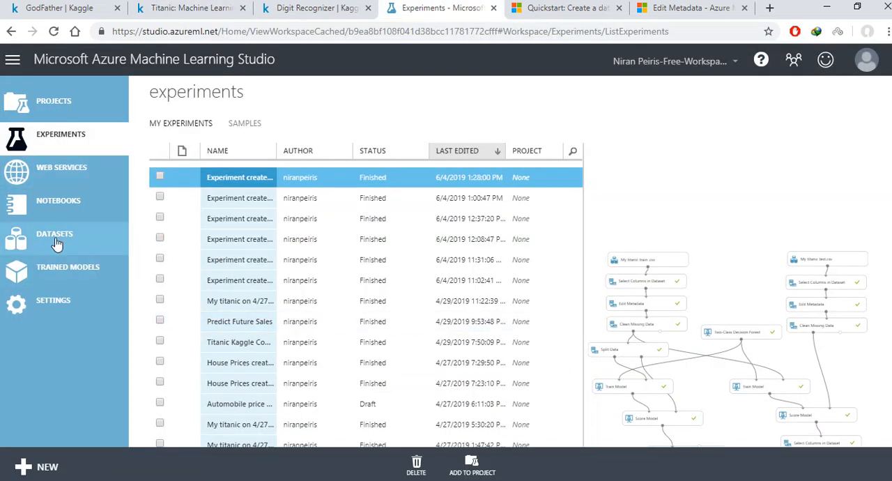
left_click(32, 241)
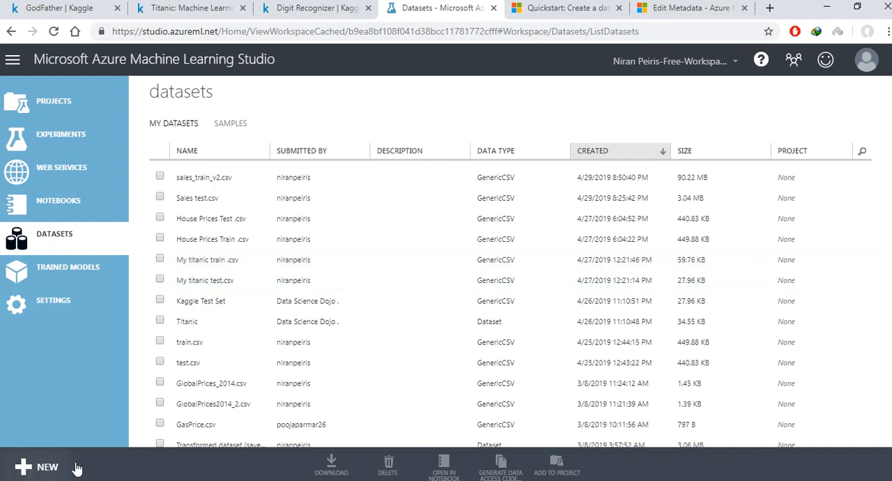
left_click(33, 465)
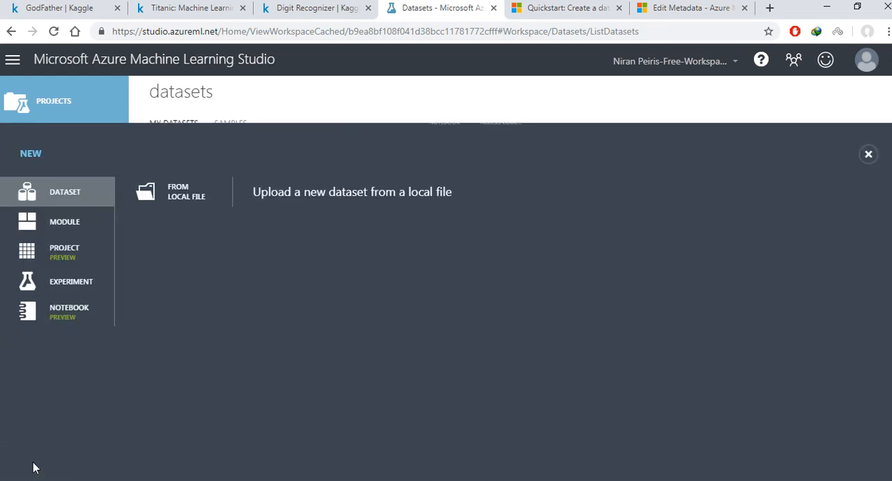
left_click(209, 192)
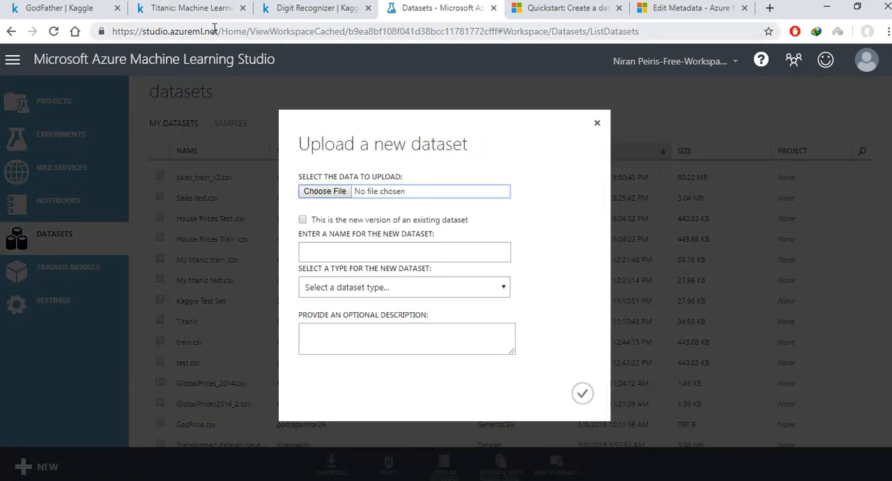
left_click(594, 123)
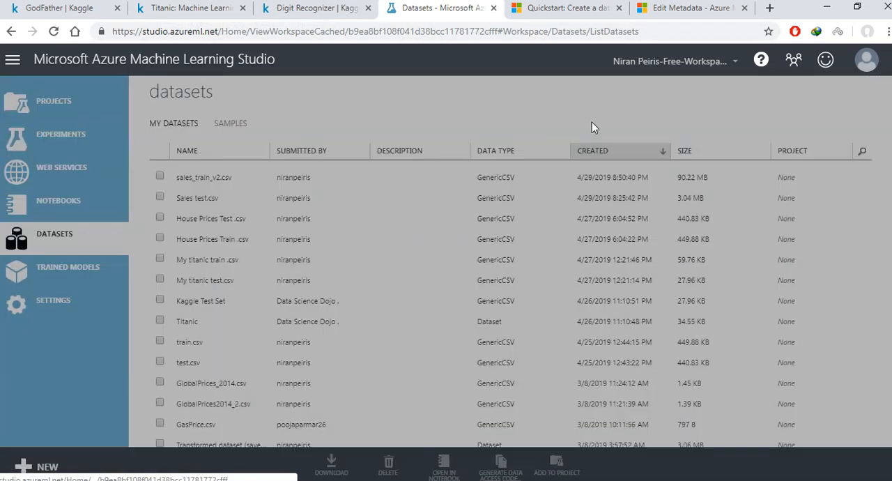
Step: Create a blank experiment and add the My titanic test.csv dataset to its canvas
left_click(61, 141)
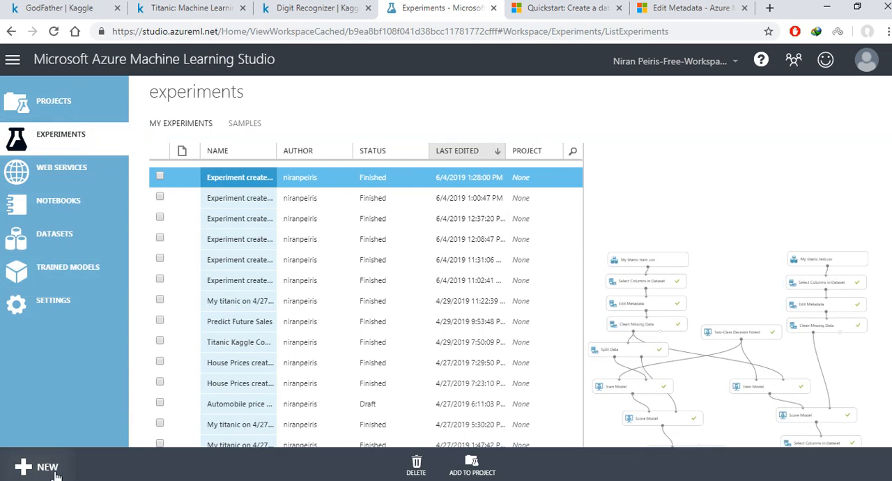
left_click(42, 466)
left_click(204, 310)
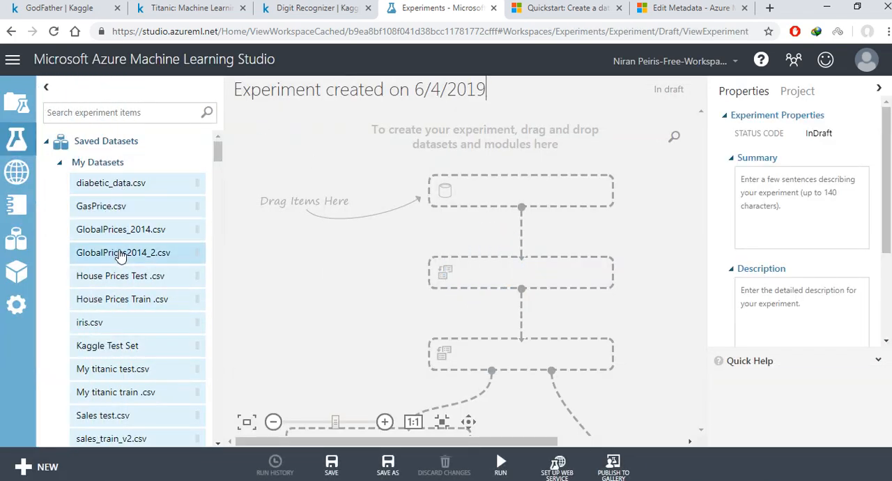
scroll(120, 255, "down", 2)
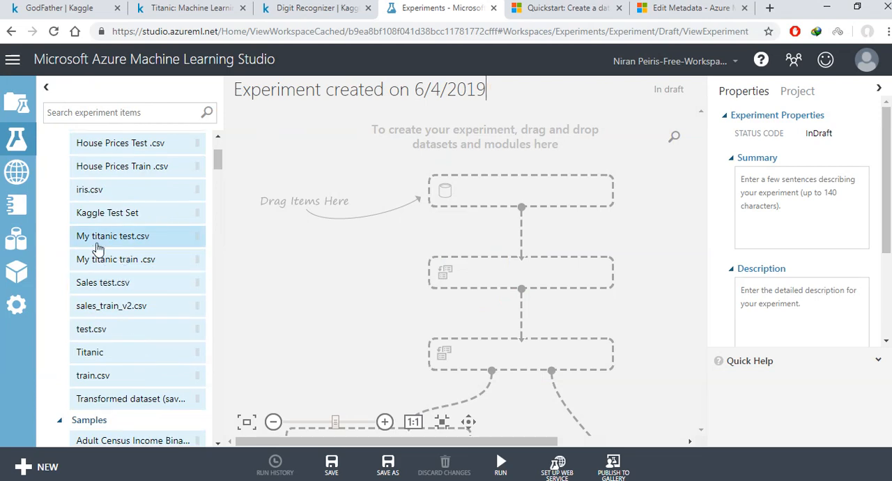
left_click_drag(74, 247, 425, 129)
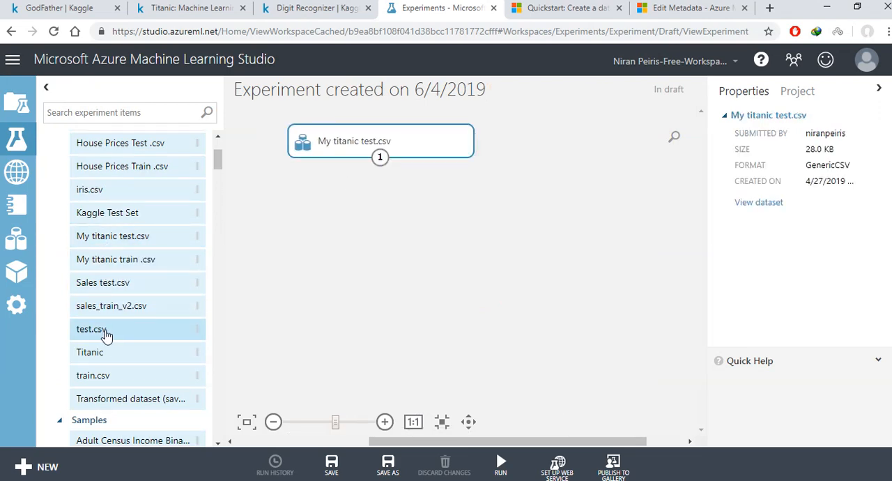
Step: Browse the saved datasets and reposition the My titanic test.csv module near the upper edge of the experiment canvas
scroll(98, 335, "down", 3)
scroll(90, 243, "up", 1)
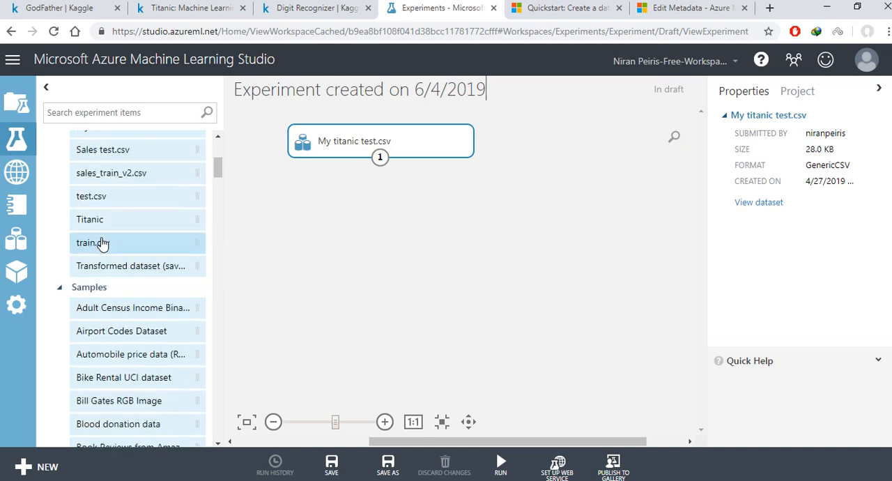
scroll(102, 242, "down", 3)
scroll(102, 243, "up", 6)
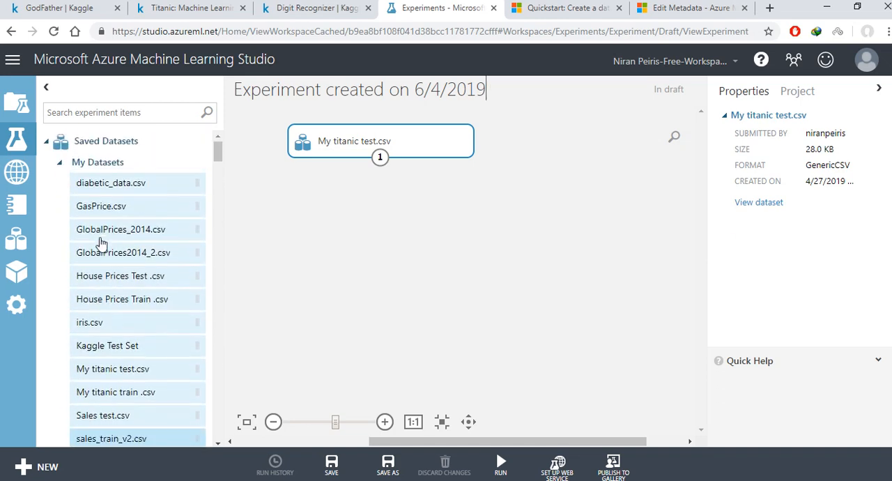
scroll(101, 279, "down", 1)
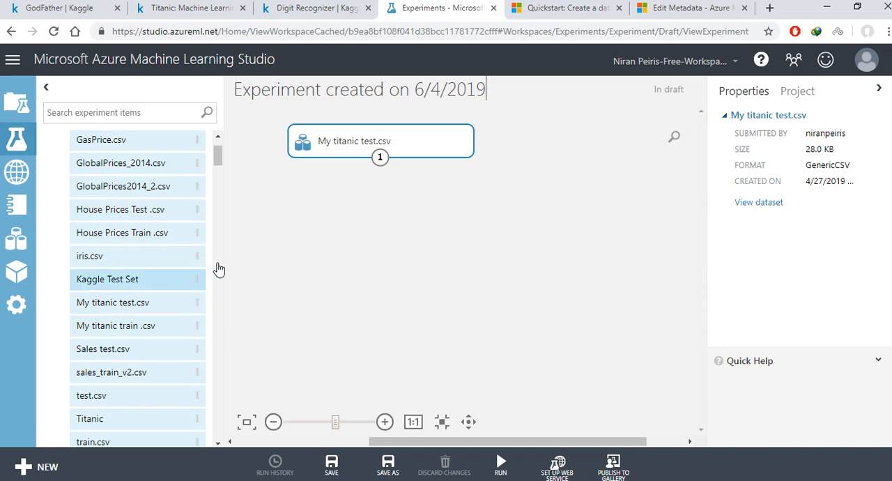
left_click_drag(382, 141, 573, 145)
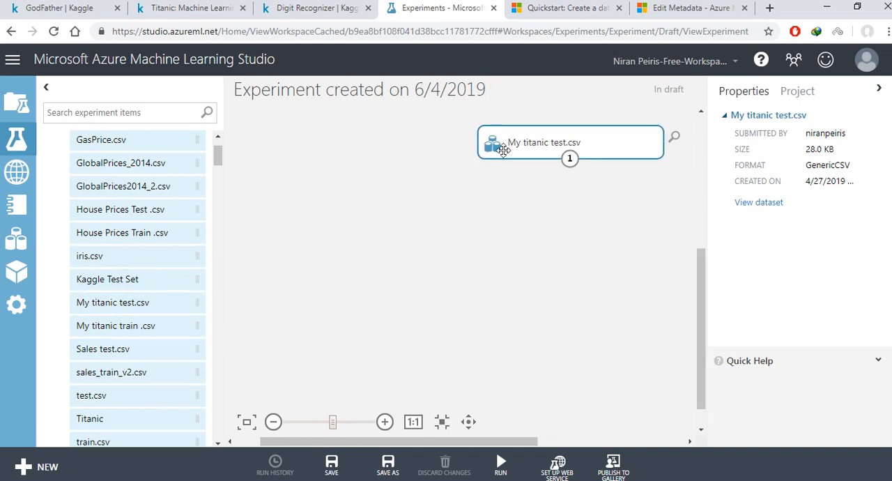
left_click_drag(494, 147, 315, 160)
left_click_drag(448, 442, 591, 441)
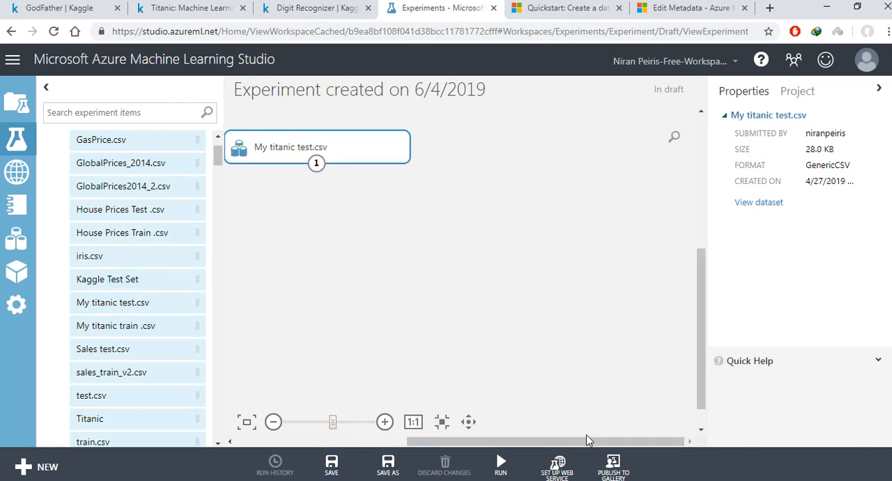
Step: Add the My titanic train .csv dataset to the canvas and place it side by side with the My titanic test.csv module
left_click_drag(129, 309, 104, 293)
left_click_drag(110, 337, 398, 211)
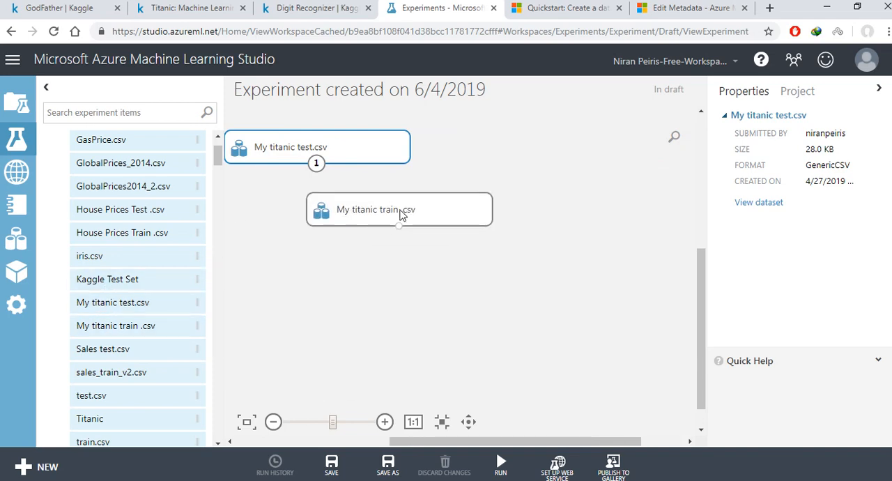
left_click_drag(355, 155, 618, 147)
left_click_drag(457, 211, 416, 160)
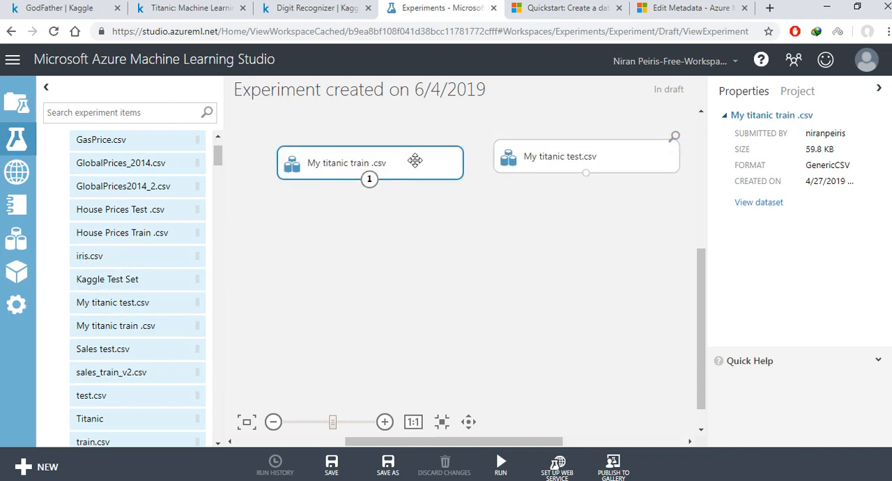
scroll(462, 213, "down", 1)
left_click_drag(505, 438, 524, 439)
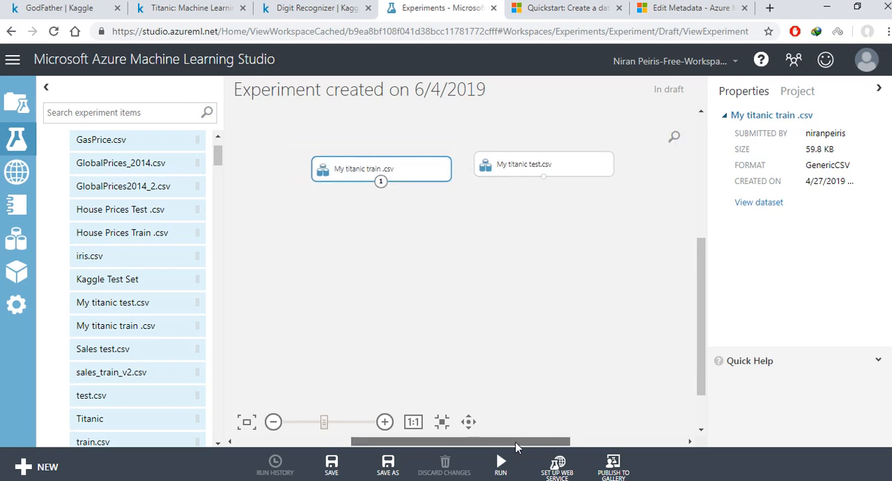
left_click_drag(374, 168, 335, 160)
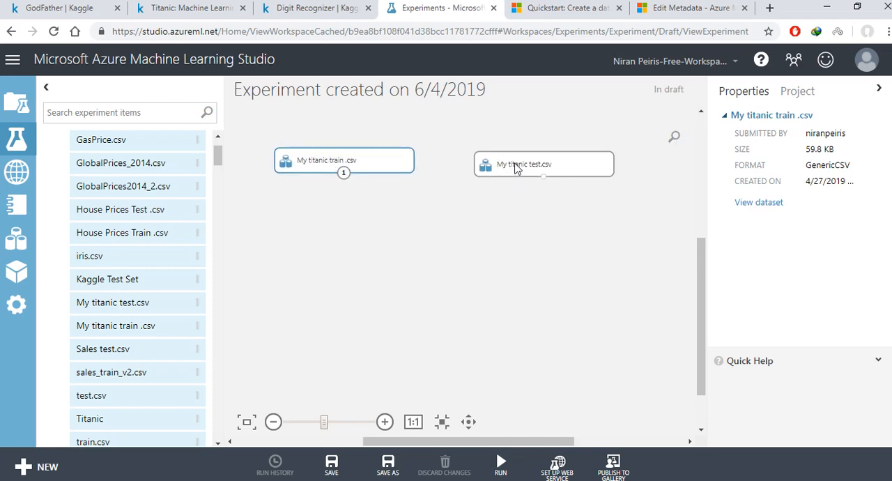
left_click_drag(516, 164, 525, 164)
Step: Visualize the My titanic train .csv dataset, examine its columns including Survived, and close the preview
left_click(361, 166)
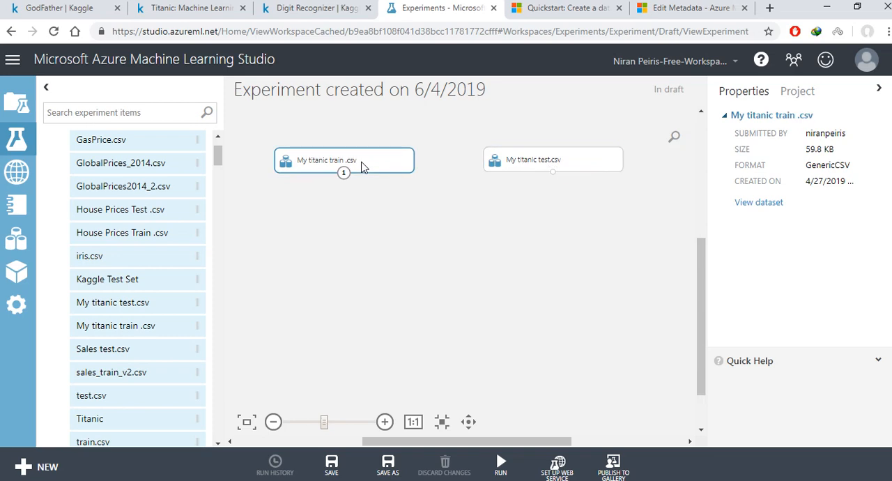
right_click(362, 161)
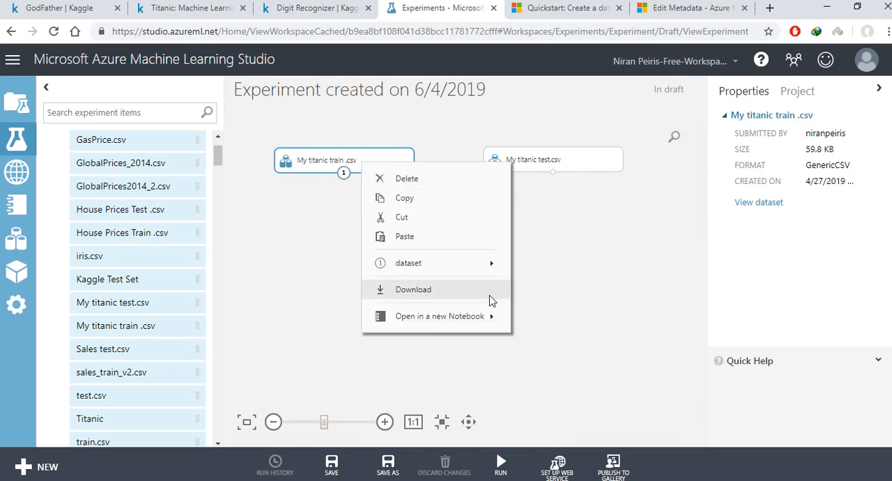
mouse_move(494, 265)
left_click(547, 282)
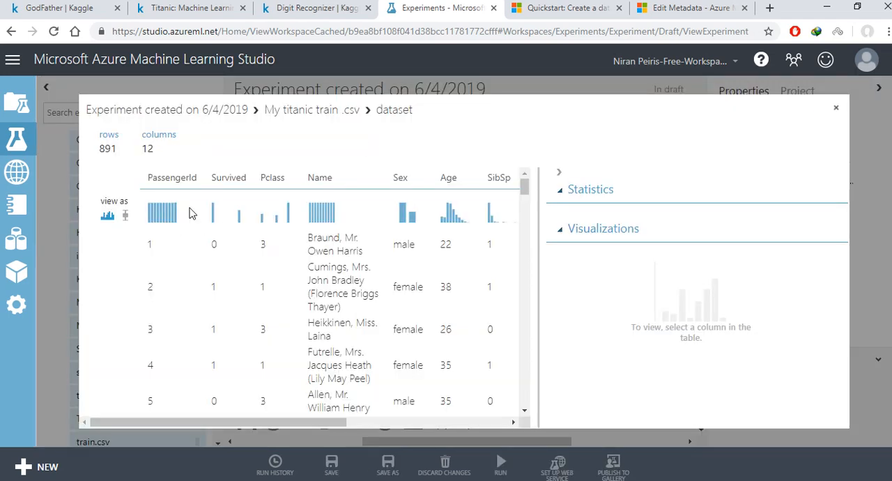
left_click_drag(208, 183, 265, 177)
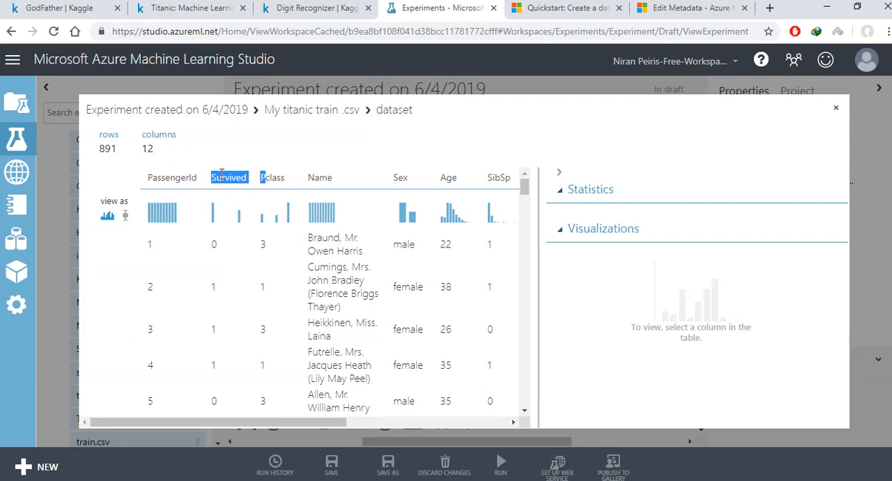
left_click(560, 173)
left_click(831, 108)
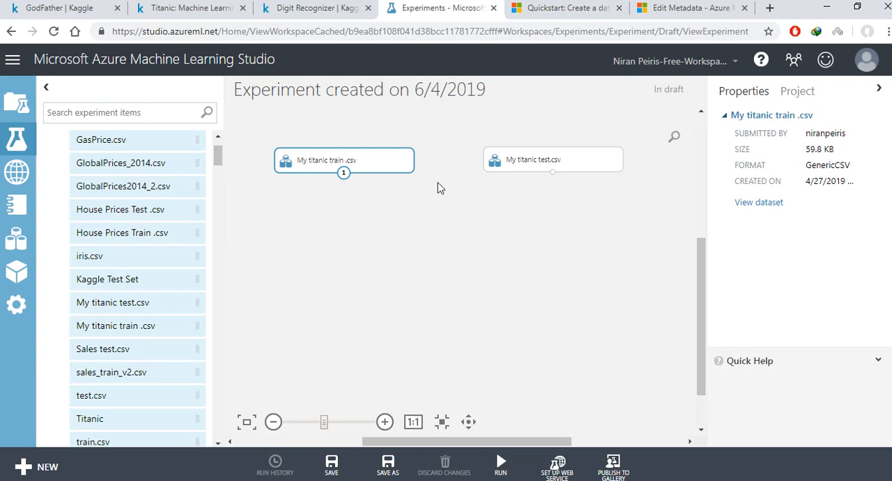
Step: Spread the train and test dataset modules farther apart and align them in one row on the canvas
mouse_move(406, 164)
left_mouse_down()
mouse_move(386, 167)
mouse_move(404, 137)
mouse_move(391, 162)
left_mouse_up()
mouse_move(551, 174)
left_mouse_down()
mouse_move(567, 165)
mouse_move(568, 173)
left_mouse_up()
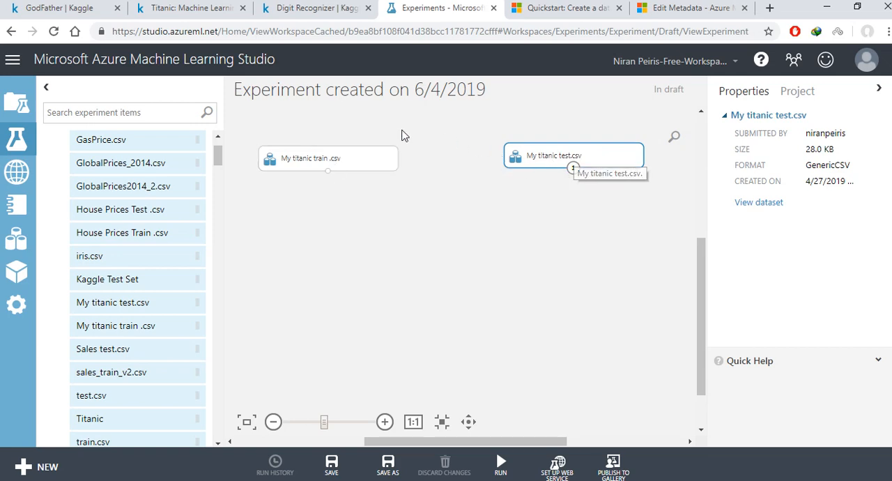
left_click_drag(245, 128, 660, 220)
mouse_move(619, 163)
left_mouse_down()
mouse_move(615, 178)
mouse_move(618, 163)
left_mouse_up()
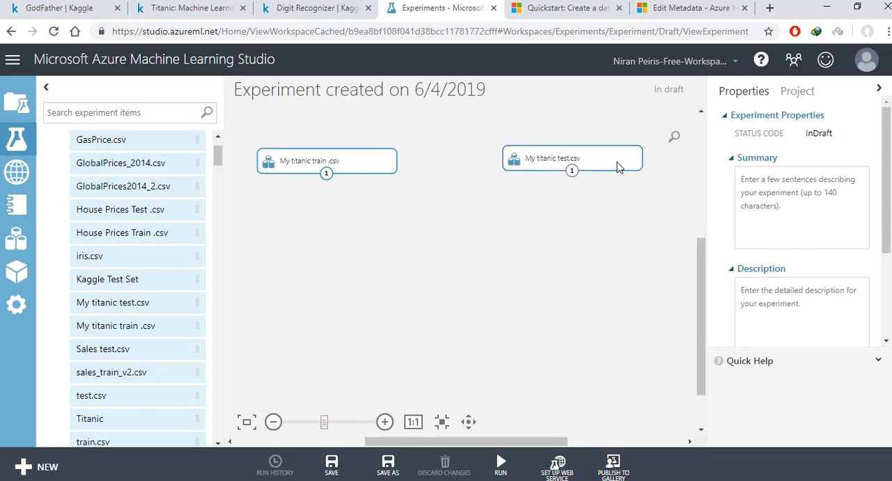
left_click_drag(557, 163, 549, 161)
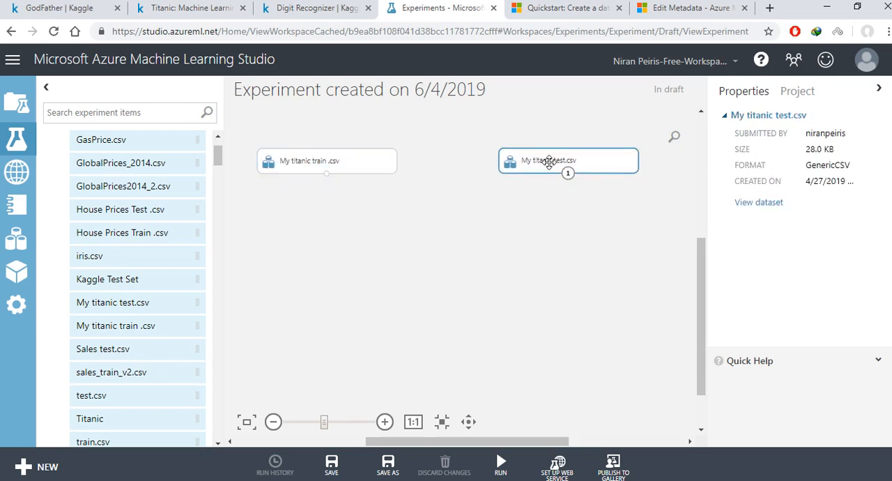
Step: Visualize the My titanic test.csv dataset, examine all its columns with the statistics pane collapsed, and close the preview
right_click(548, 162)
mouse_move(593, 271)
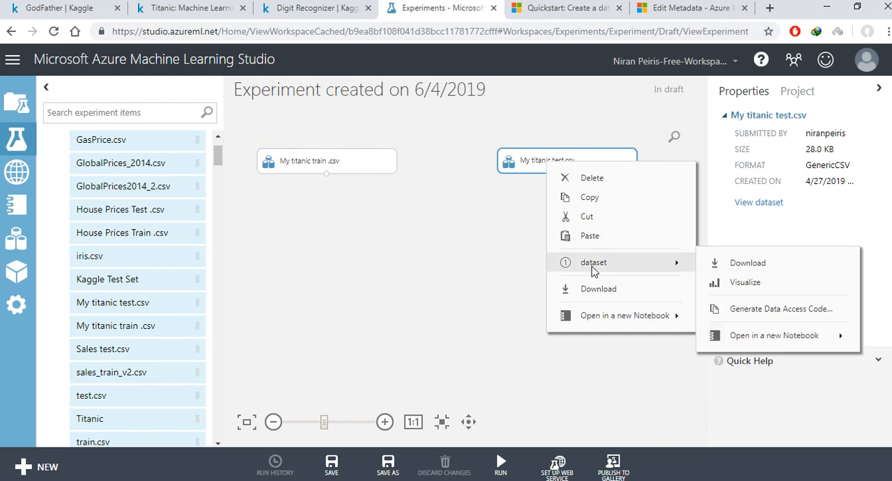
left_click(742, 283)
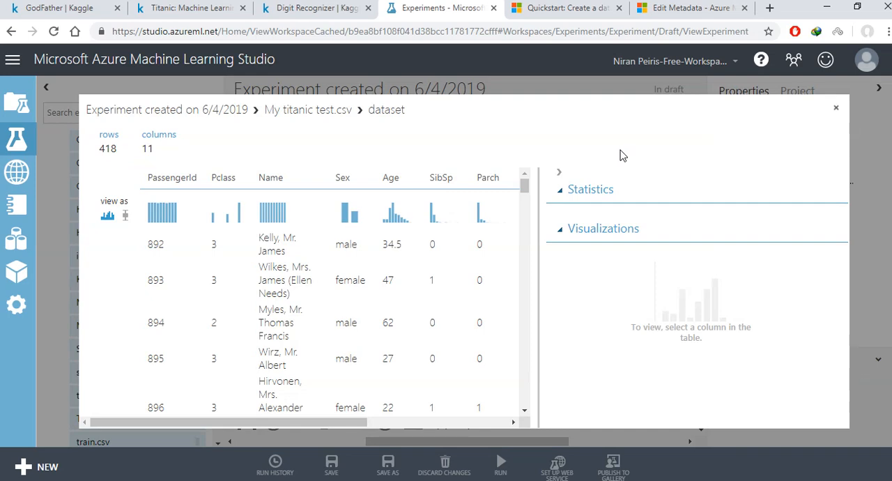
left_click(558, 172)
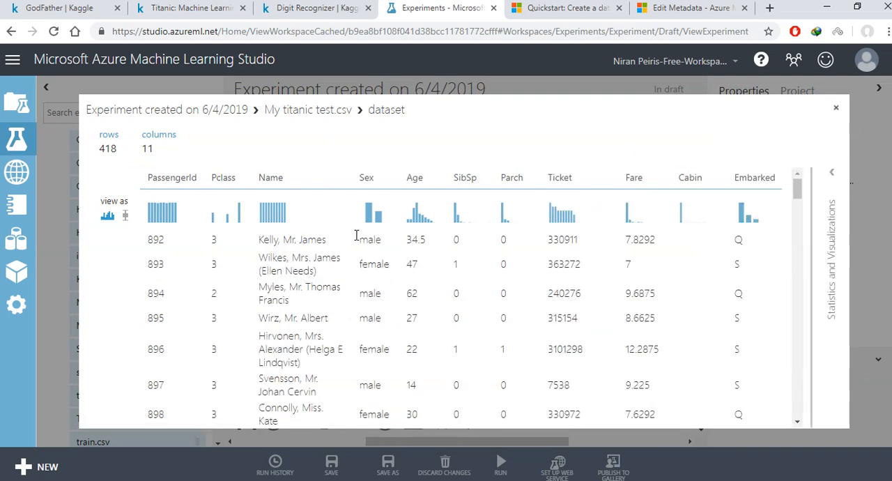
left_click(836, 106)
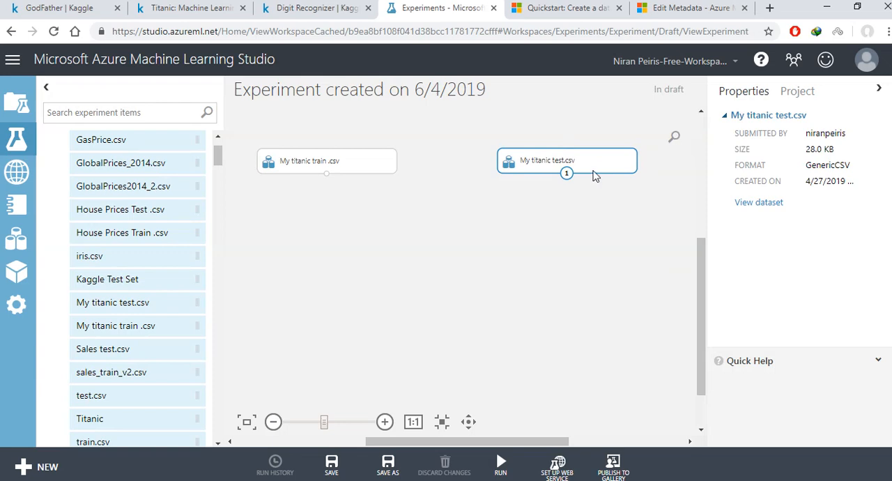
Step: Delete the My titanic test.csv module from the canvas and move the My titanic train .csv module up
left_click_drag(593, 173, 615, 173)
left_click_drag(478, 110, 672, 209)
key("Delete")
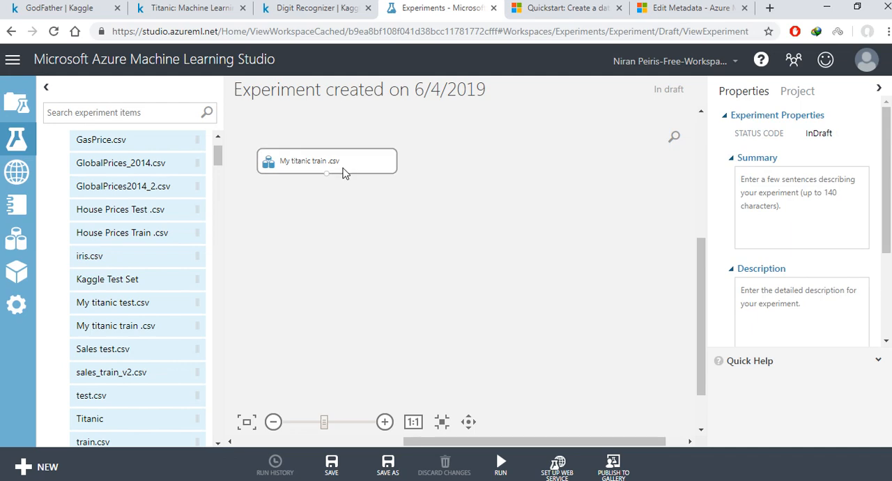
left_click_drag(340, 168, 339, 147)
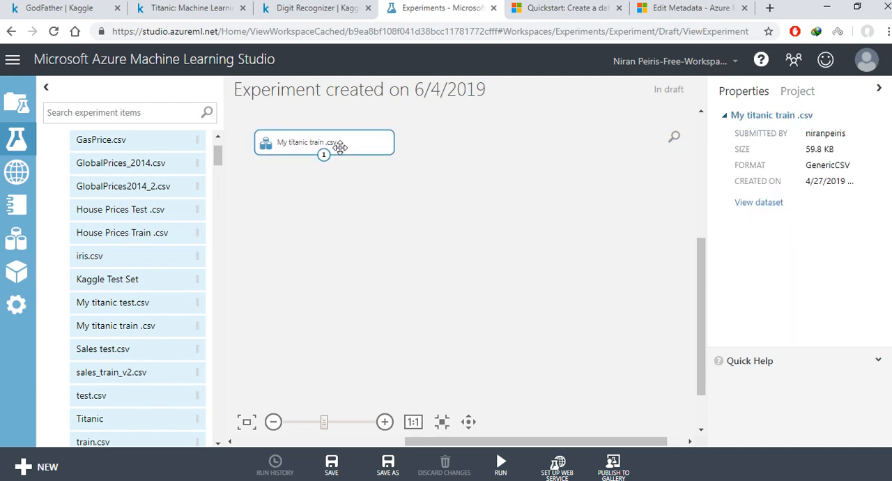
Step: Switch to the Microsoft Docs quickstart on creating a first data science experiment and examine its title, introduction and Get the data section
left_click(565, 8)
left_click(332, 32)
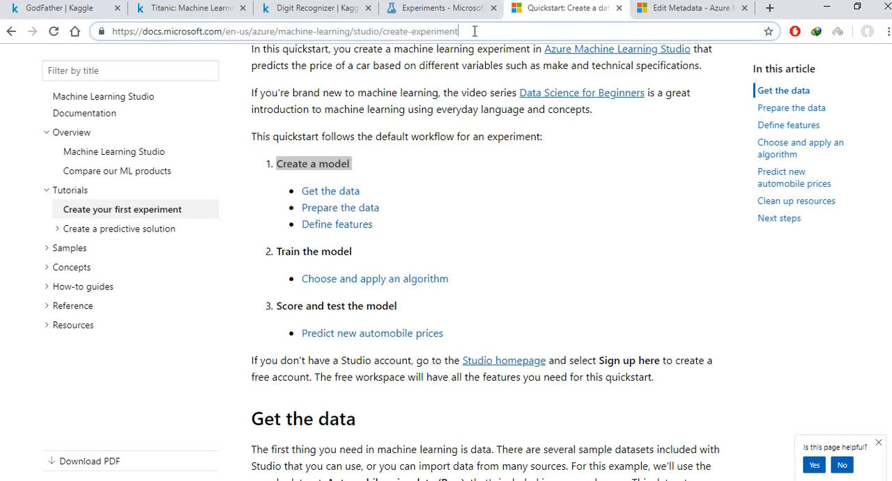
scroll(376, 183, "up", 4)
scroll(389, 180, "down", 3)
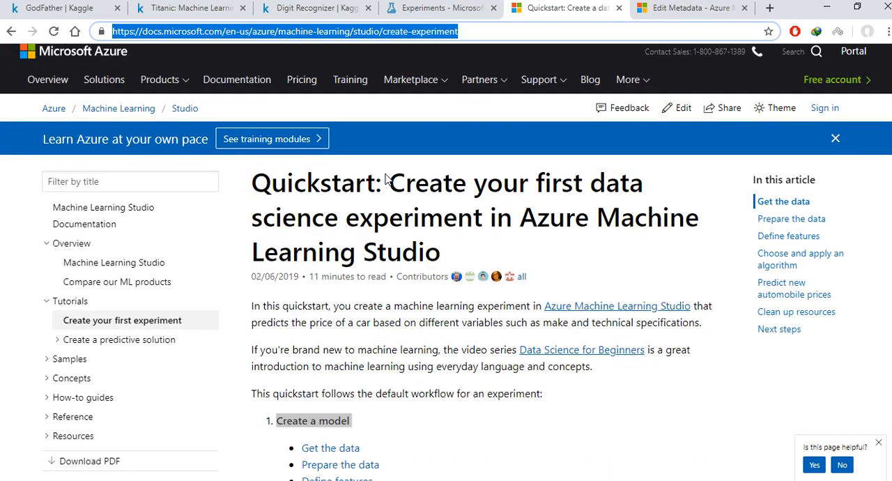
scroll(389, 179, "up", 3)
left_click(398, 202)
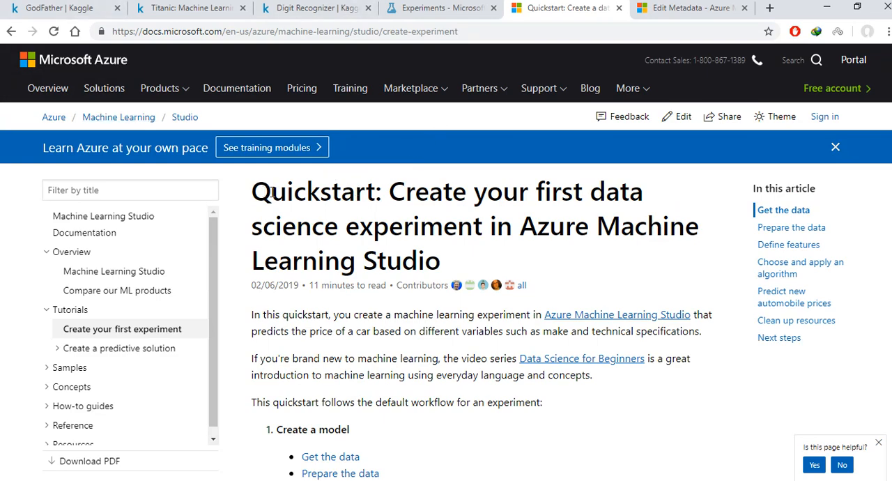
left_click_drag(255, 188, 449, 259)
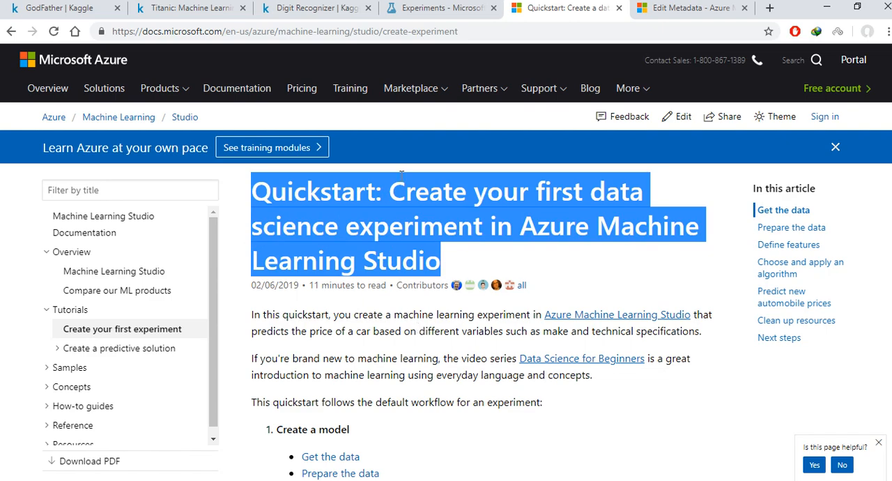
scroll(570, 296, "down", 1)
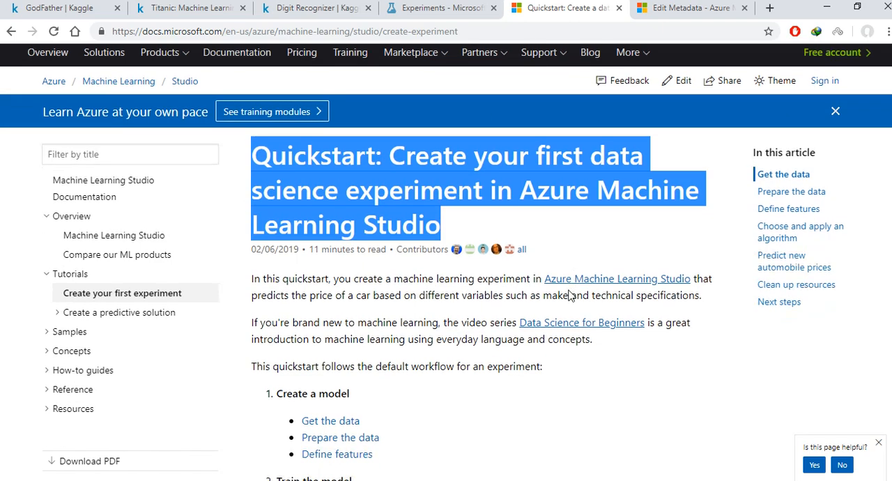
scroll(570, 296, "down", 2)
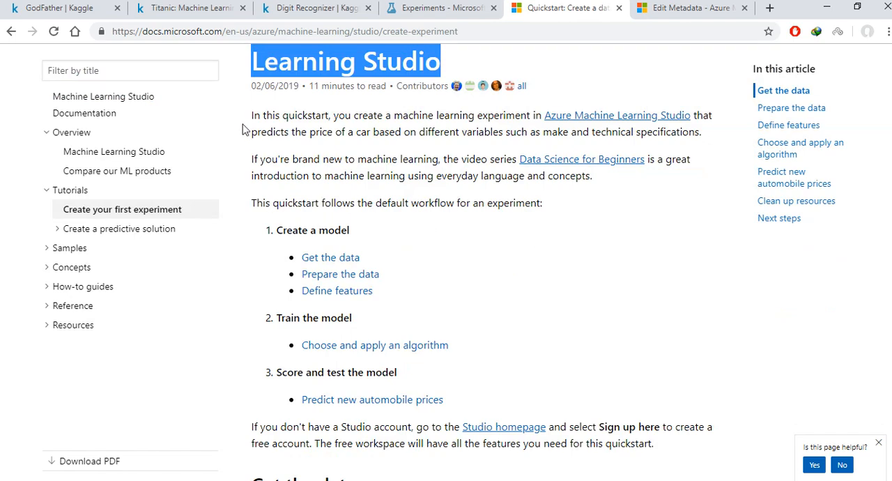
scroll(441, 253, "down", 12)
scroll(445, 255, "up", 7)
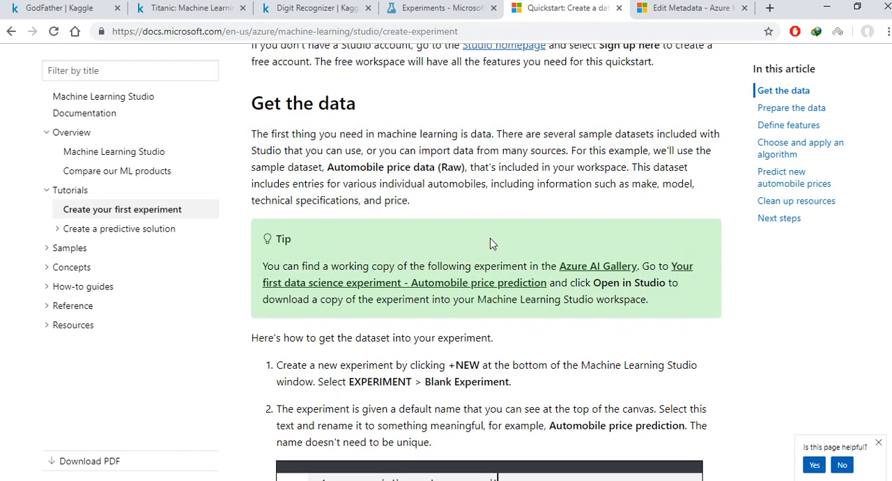
scroll(490, 243, "up", 4)
scroll(490, 243, "up", 2)
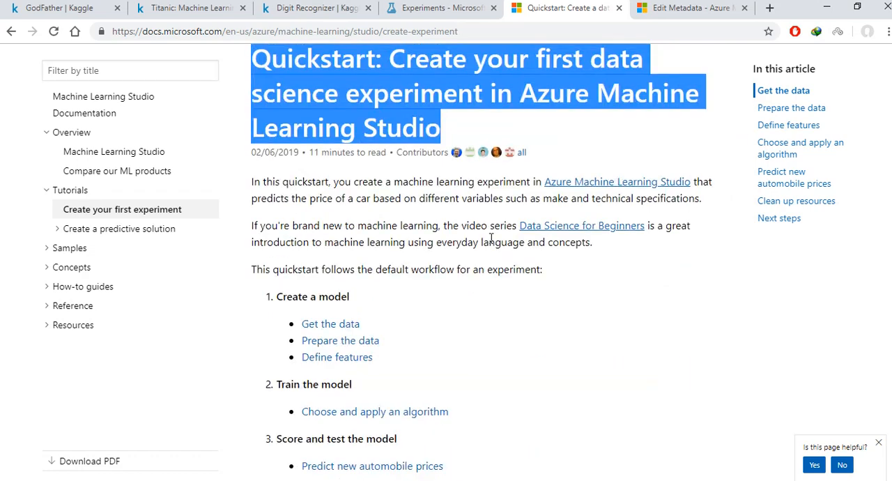
left_click(418, 271)
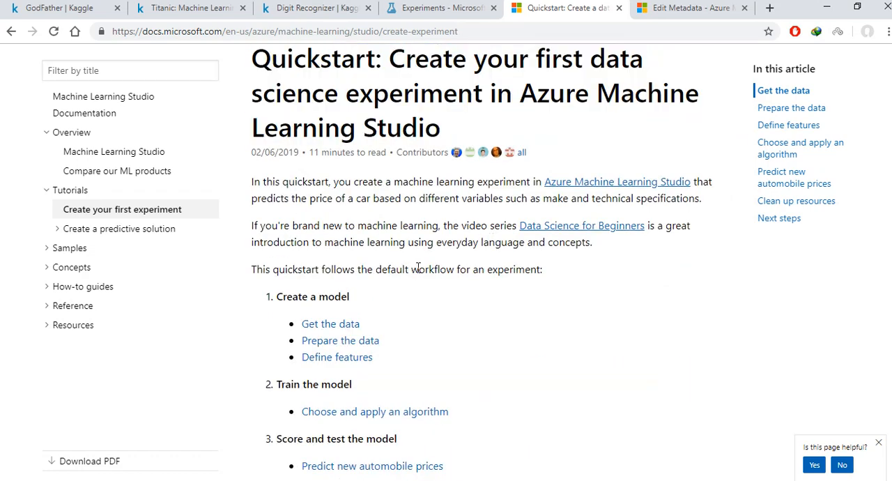
Step: Examine the quickstart's default experiment workflow: Create a model, Train the model, and Score and test the model
scroll(418, 266, "down", 2)
left_click_drag(267, 163, 446, 328)
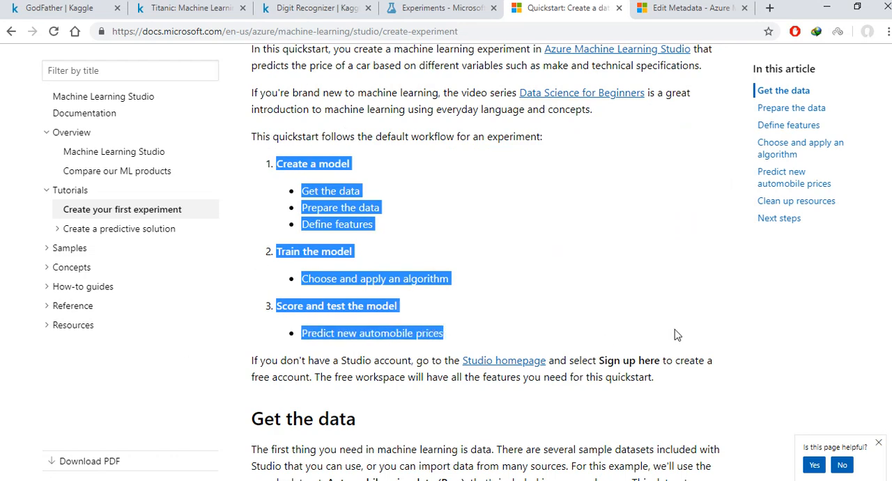
left_click(447, 190)
triple_click(306, 159)
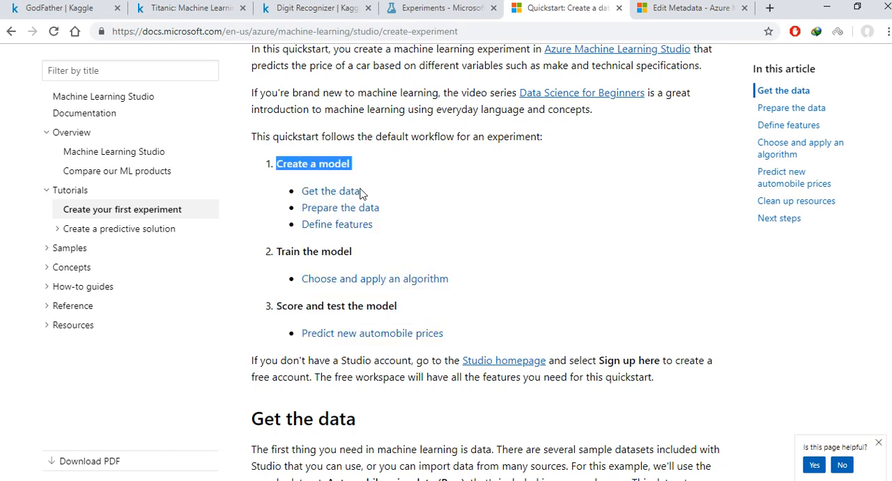
left_click(335, 253)
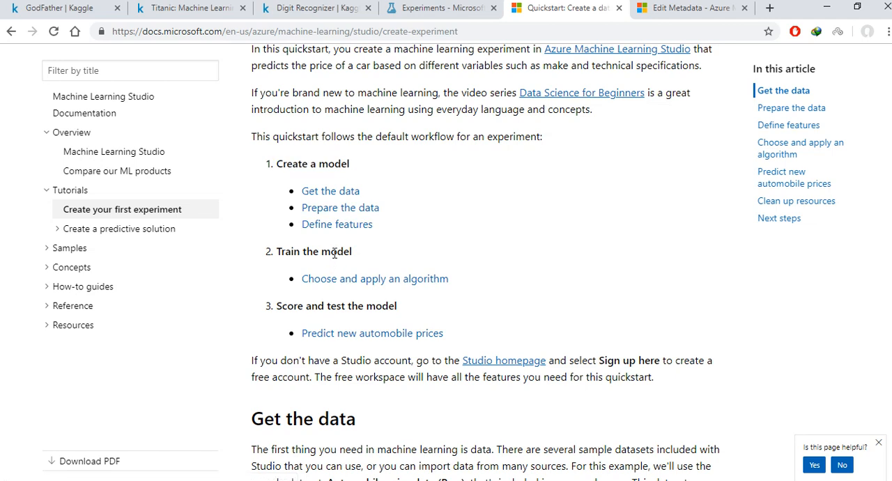
triple_click(336, 251)
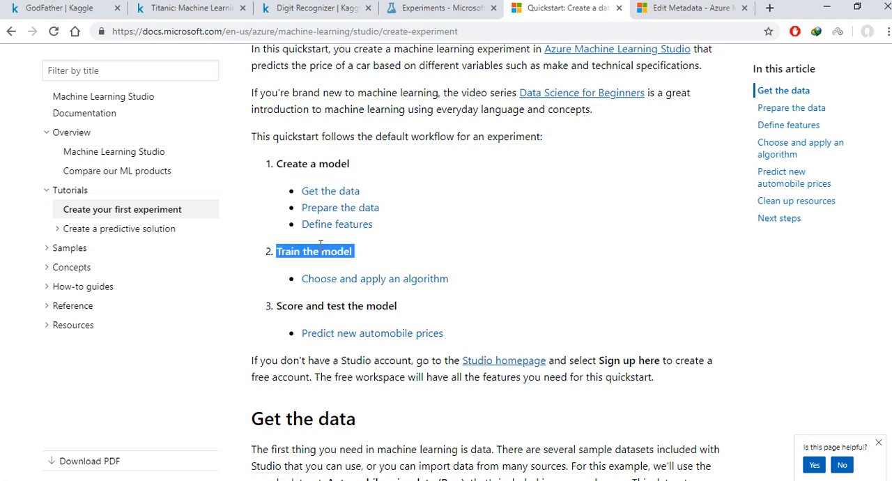
left_click(332, 306)
triple_click(332, 305)
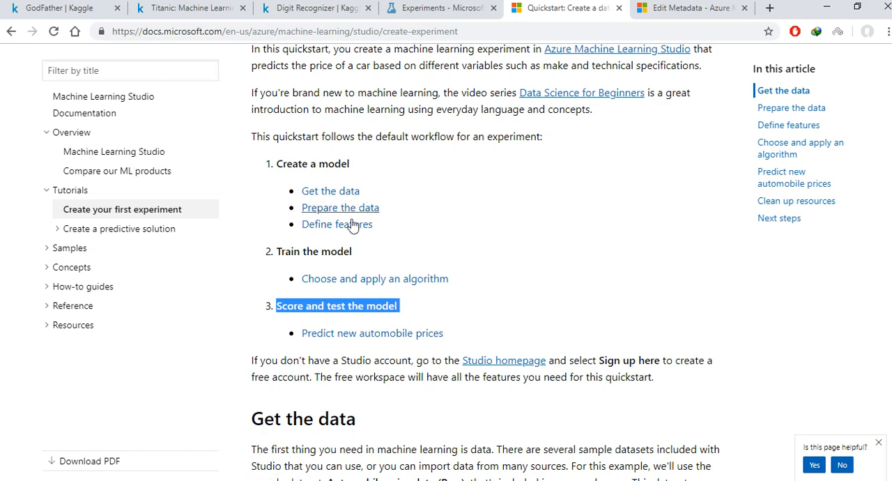
Step: Switch back to the Azure Machine Learning Studio experiment and visualize the My titanic train .csv dataset with the statistics pane collapsed
left_click(417, 9)
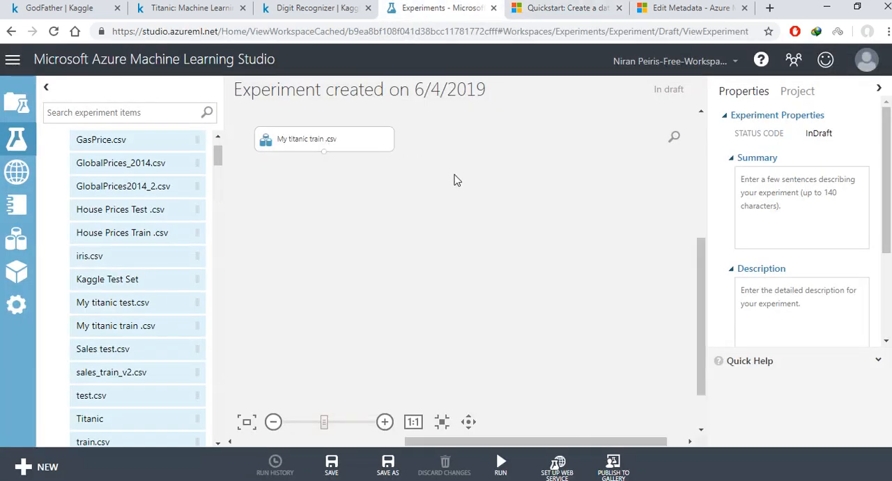
right_click(829, 480)
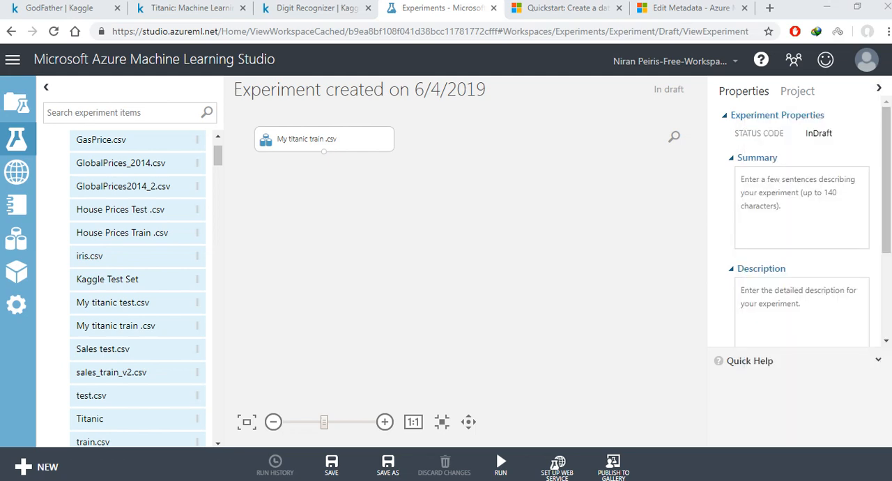
left_click(363, 137)
right_click(359, 136)
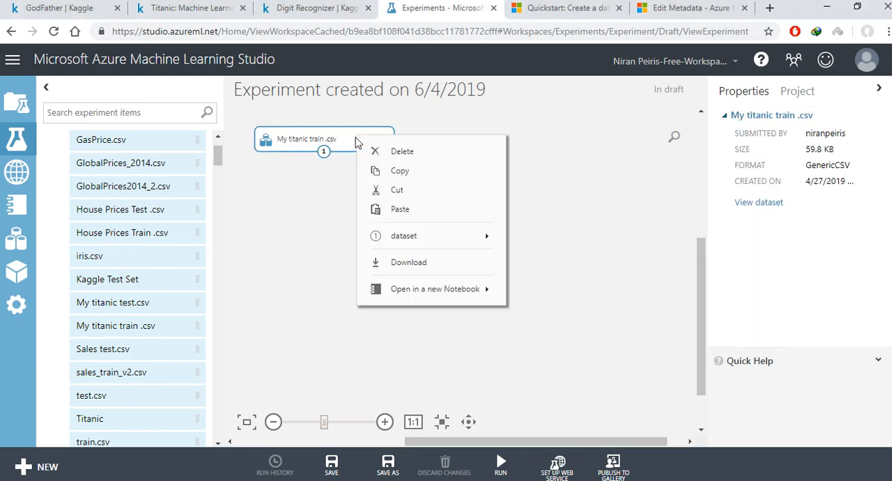
mouse_move(493, 236)
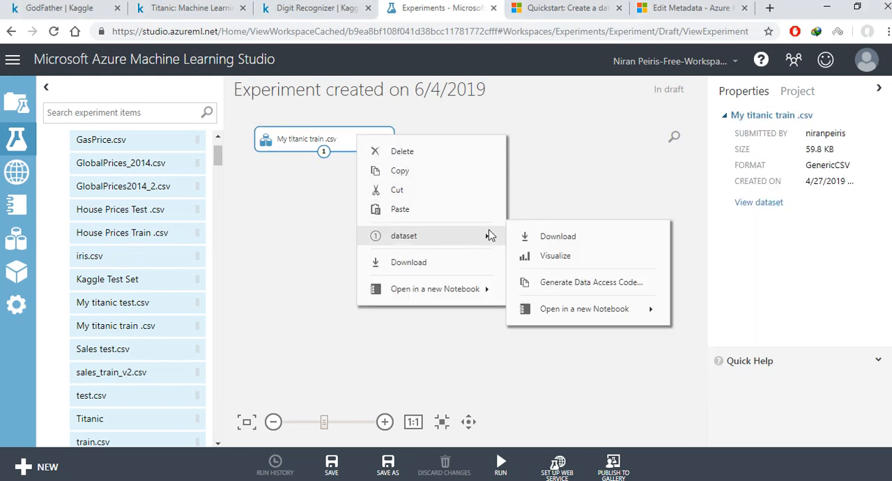
left_click(530, 255)
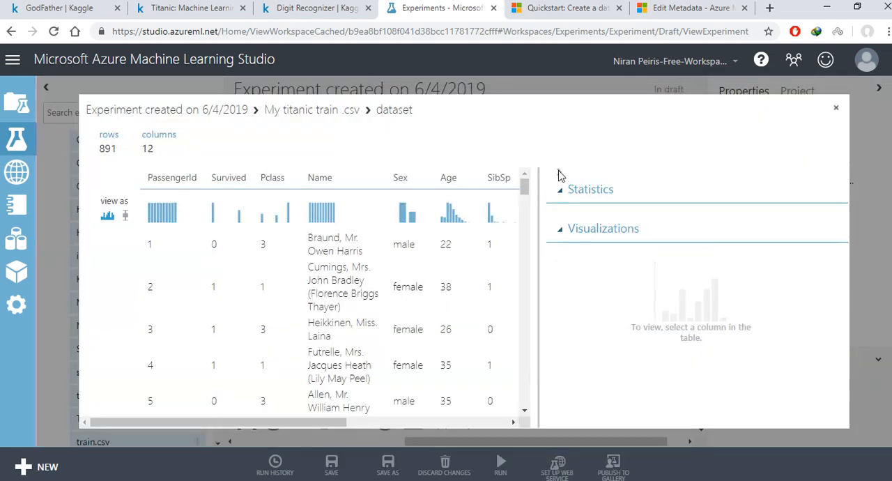
left_click(559, 175)
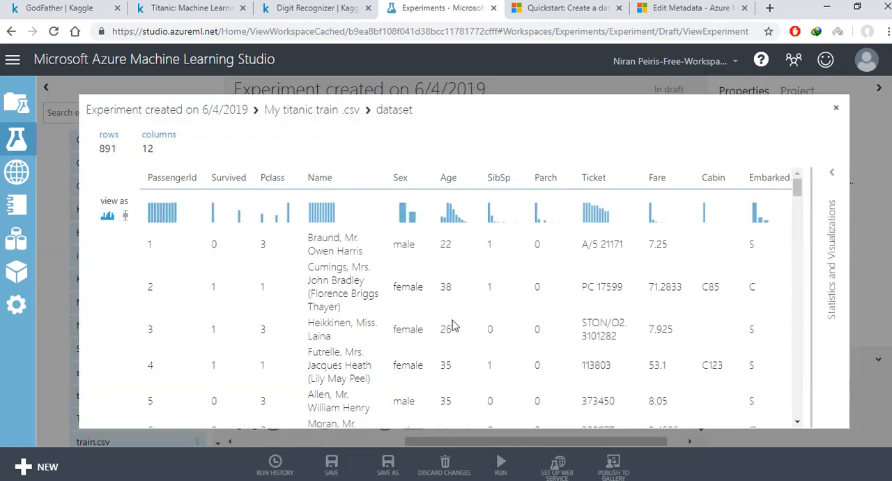
Step: Examine the training dataset's column count, column headers and passenger rows for empty cells
double_click(148, 147)
scroll(775, 251, "down", 3)
scroll(766, 307, "up", 3)
scroll(761, 318, "down", 12)
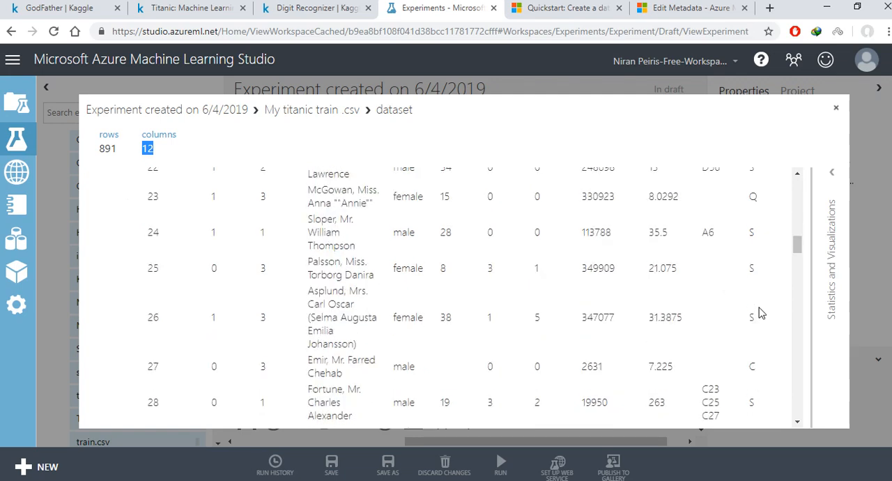
scroll(759, 313, "up", 12)
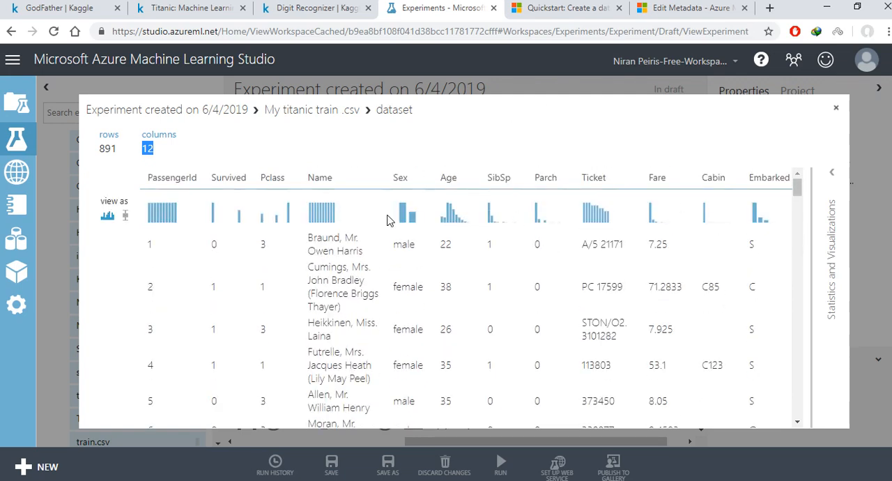
Step: Examine the Age column's missing values in its statistics and rows, and close the dataset preview
left_click(449, 177)
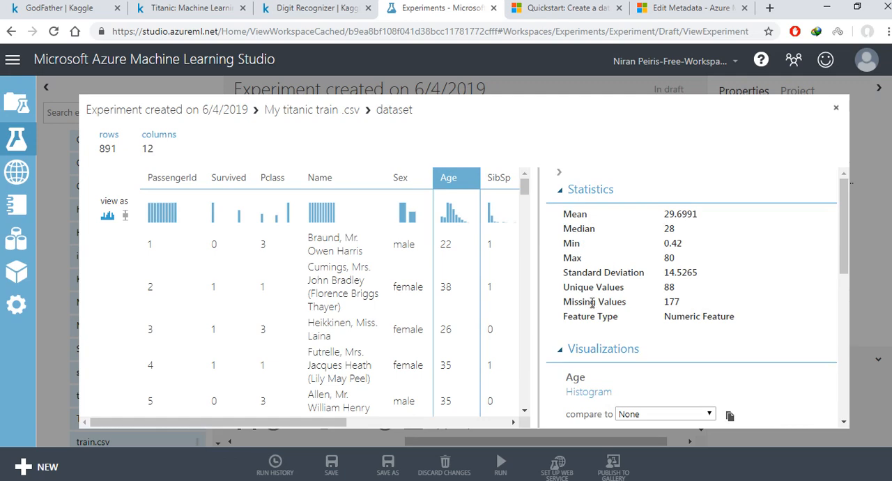
left_click_drag(568, 300, 710, 312)
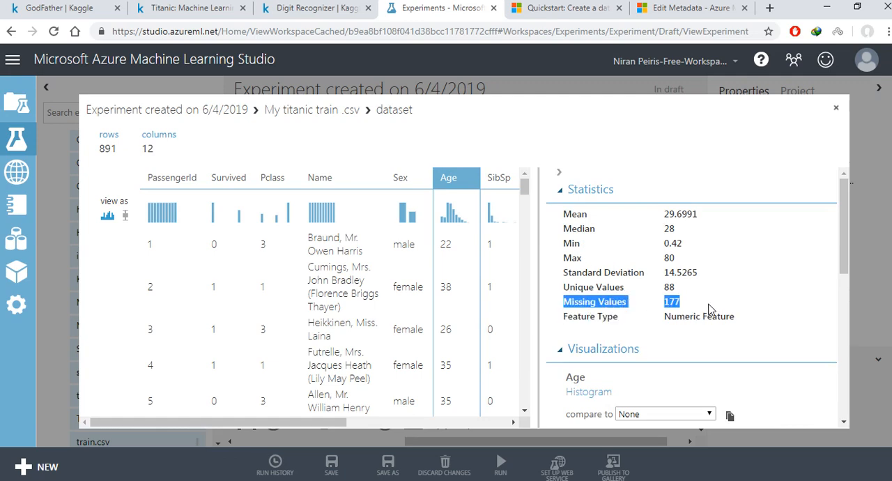
scroll(449, 255, "down", 6)
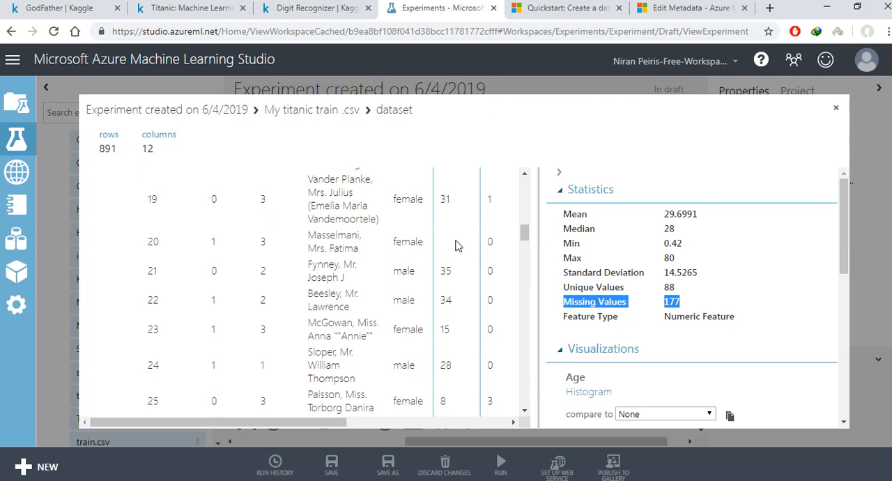
left_click(559, 172)
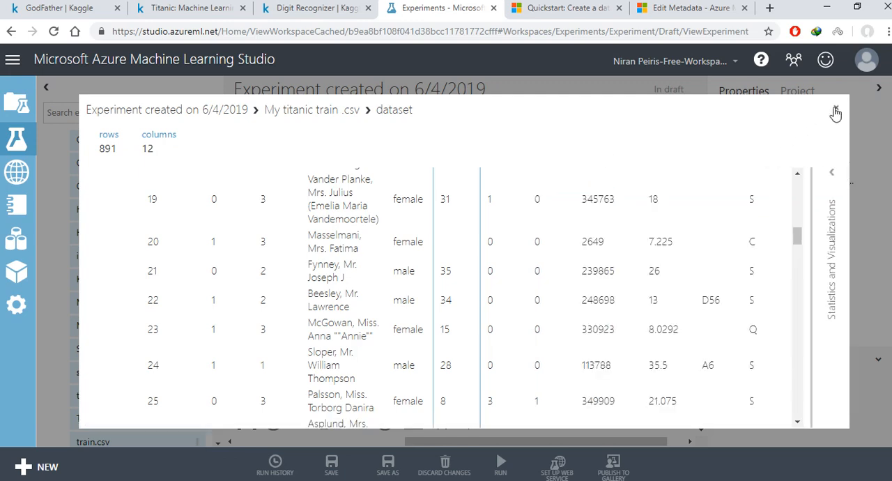
scroll(439, 237, "up", 5)
scroll(439, 237, "up", 3)
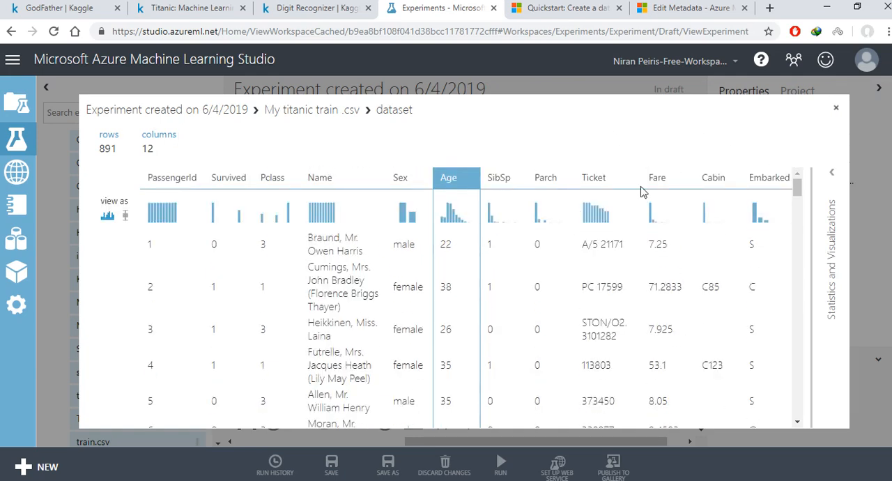
left_click(837, 110)
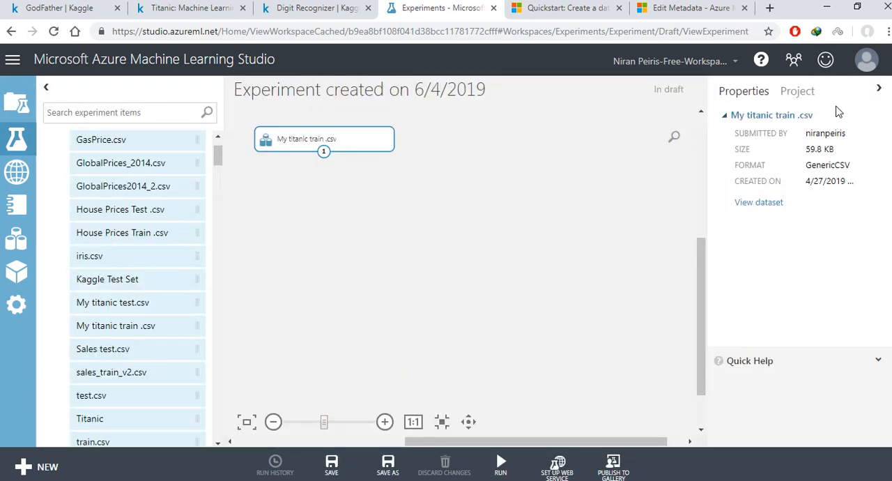
Step: Find the Select Columns in Dataset module and place it on the canvas below My titanic train .csv
left_click(129, 112)
type("sel")
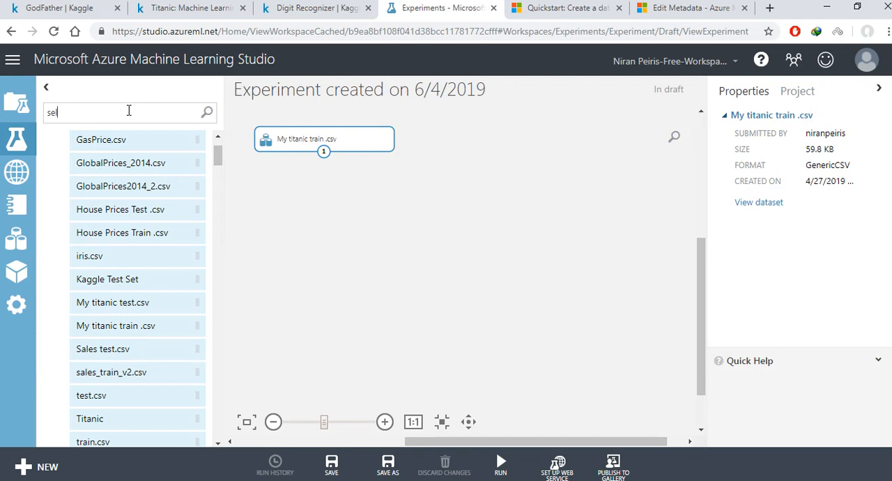
left_click_drag(200, 252, 328, 205)
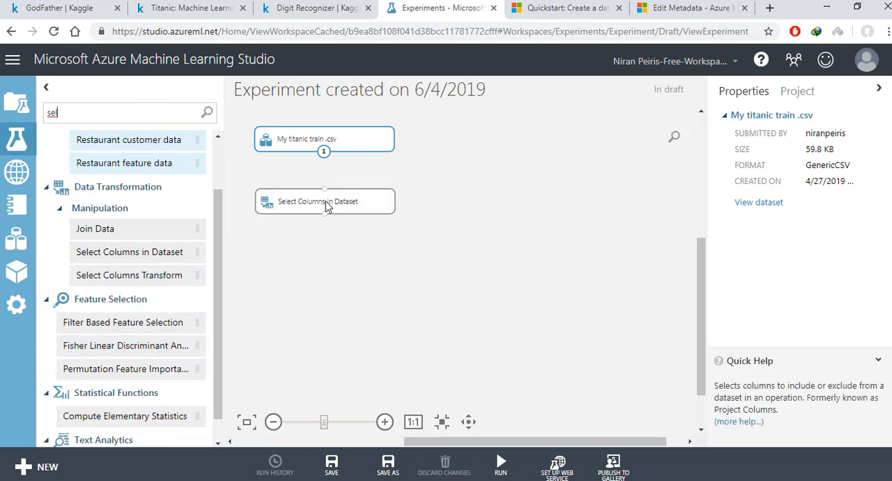
Step: Add an Edit Metadata module below Select Columns in Dataset and move both modules up closer to the dataset
double_click(122, 110)
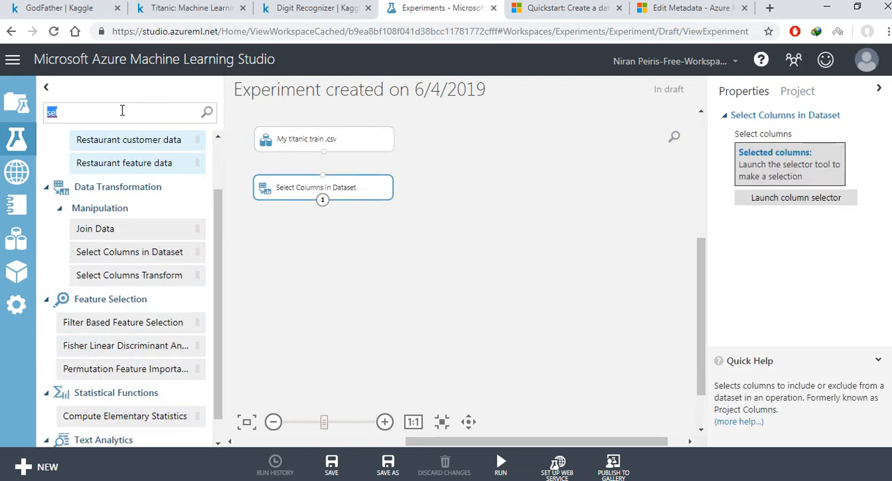
type("edit")
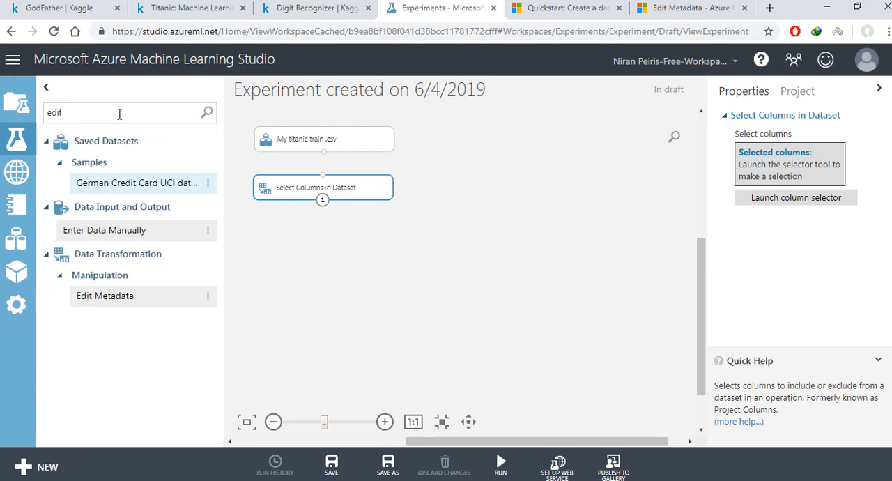
left_click_drag(118, 294, 319, 230)
left_click_drag(339, 182, 338, 169)
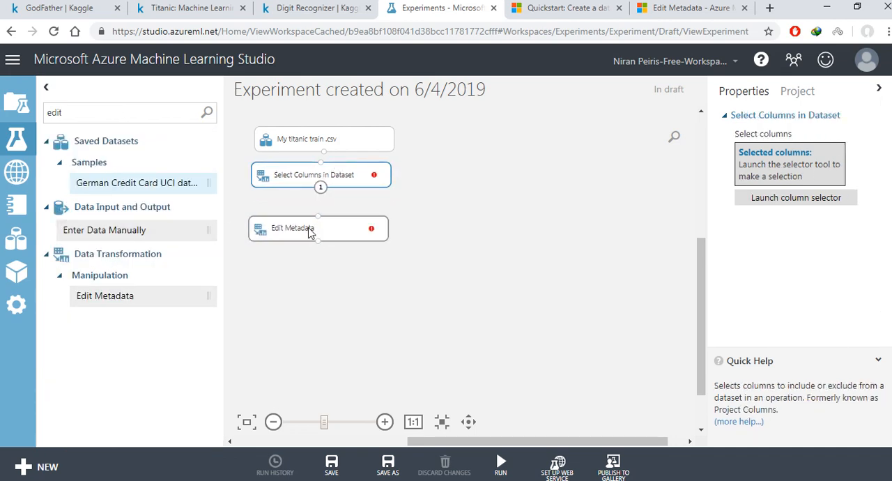
left_click_drag(311, 233, 318, 218)
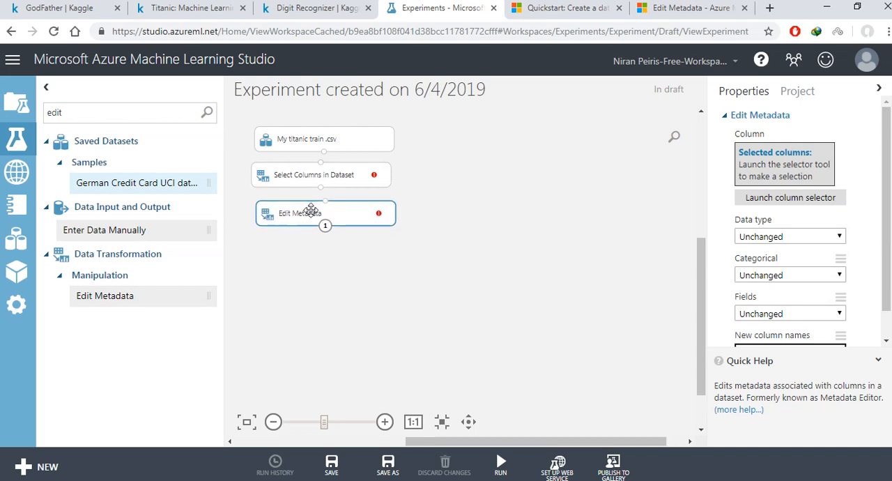
Step: Add a Clean Missing Data module below Edit Metadata and line the two modules up
double_click(91, 110)
type("cle")
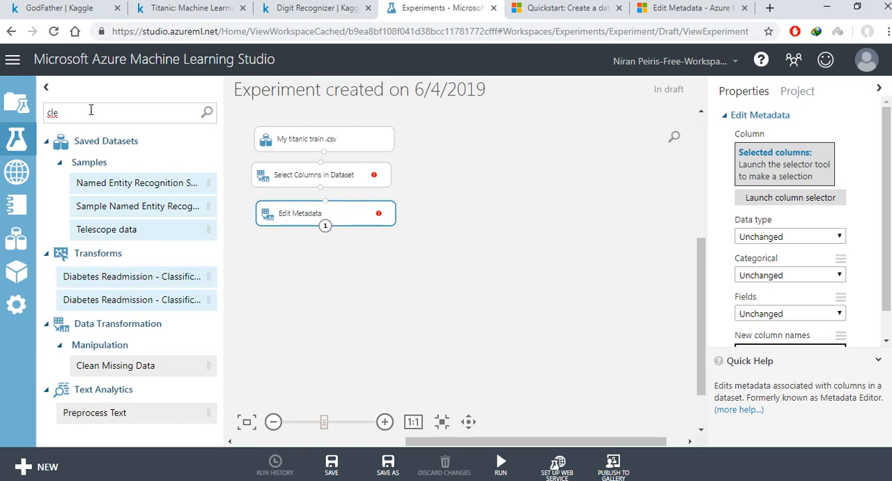
left_click_drag(98, 365, 335, 250)
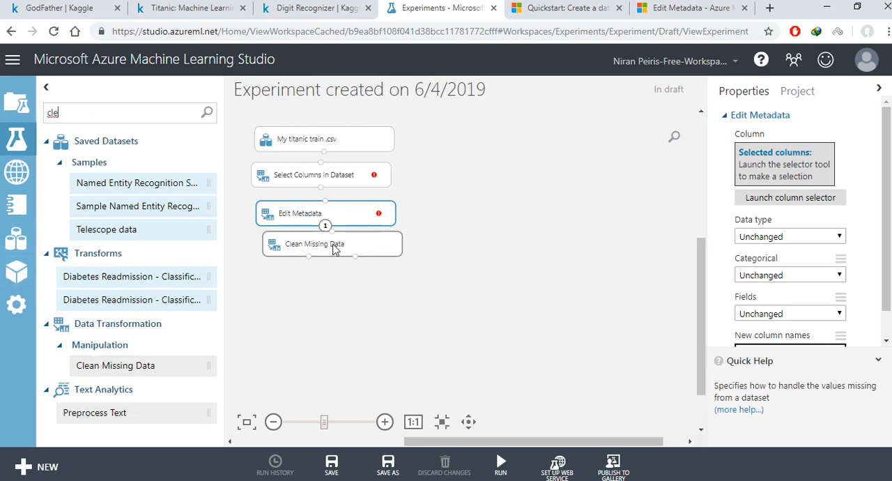
left_click_drag(349, 209, 342, 207)
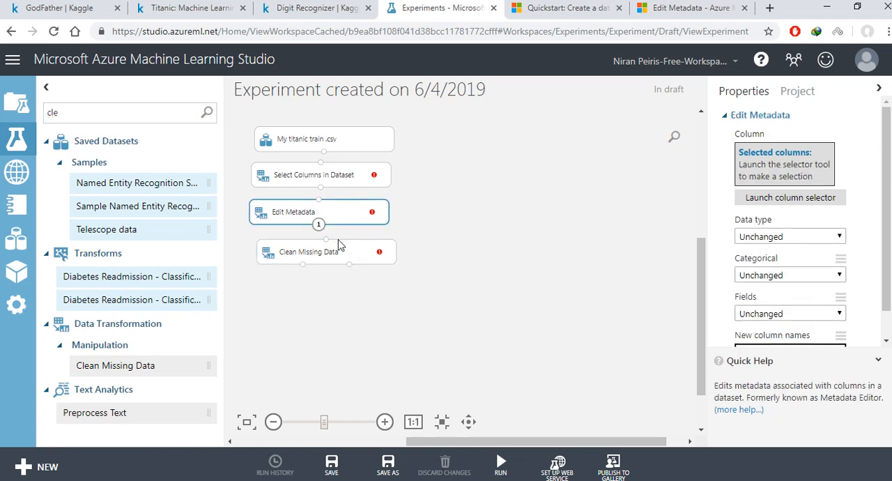
left_click_drag(339, 245, 325, 249)
Step: Connect My titanic train .csv to Select Columns in Dataset, Edit Metadata and Clean Missing Data in one chain
left_click_drag(323, 152, 321, 171)
left_click_drag(321, 187, 324, 251)
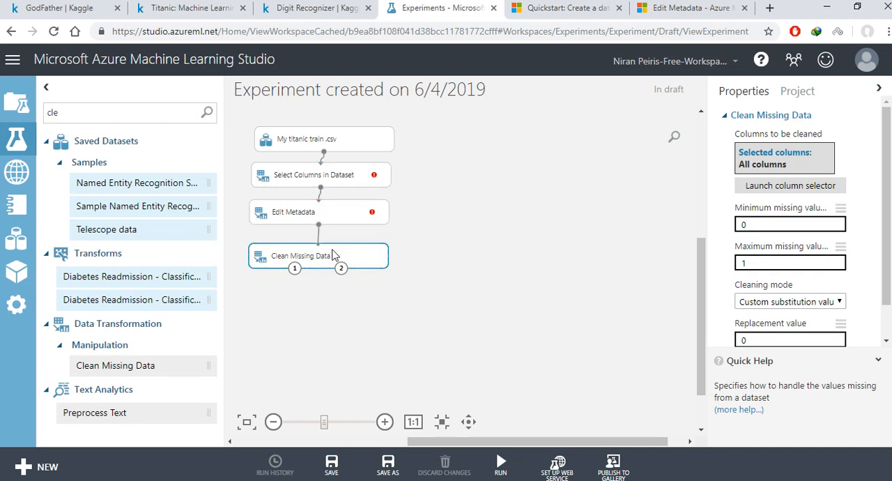
left_click(394, 214)
Step: Set Select Columns in Dataset to include every column from PassengerId to Embarked except Name
left_click(340, 175)
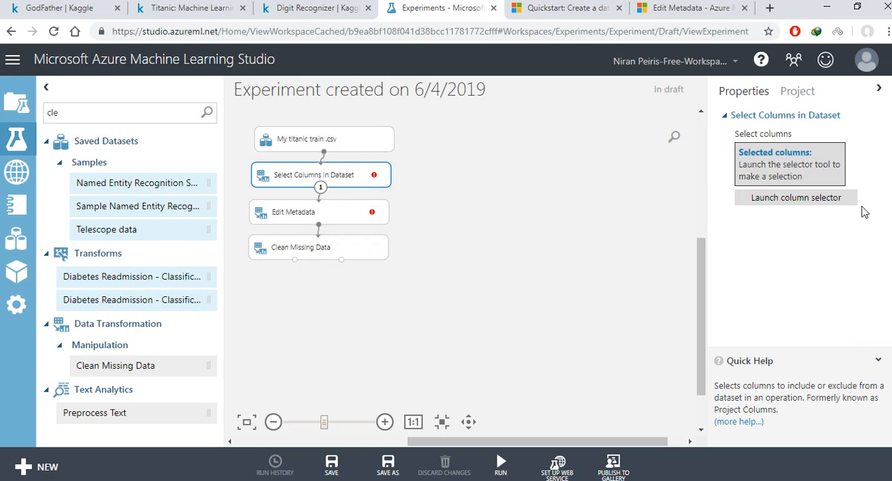
left_click(774, 198)
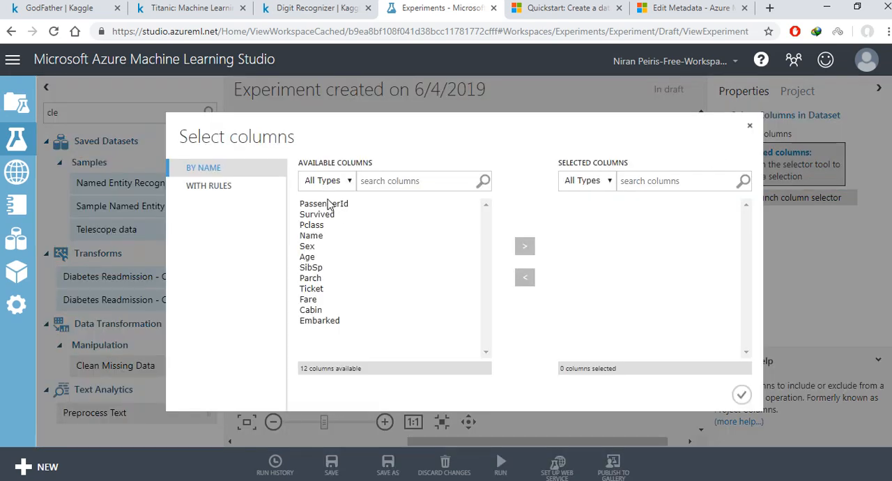
left_click(327, 203)
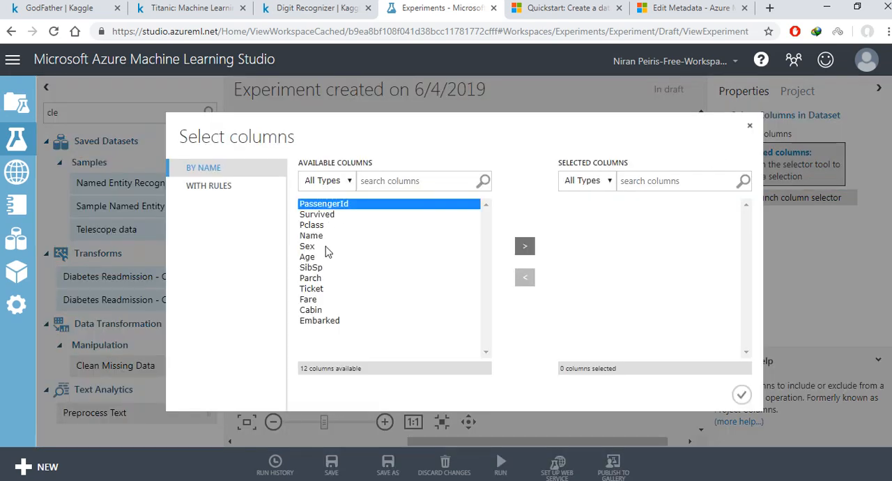
left_click(317, 320, "shift")
left_click(312, 235, "ctrl")
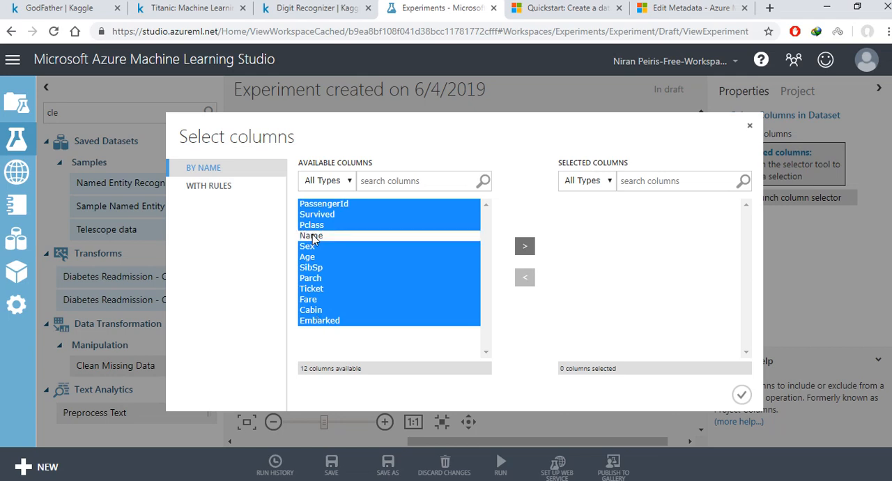
left_click(526, 247)
left_click(741, 394)
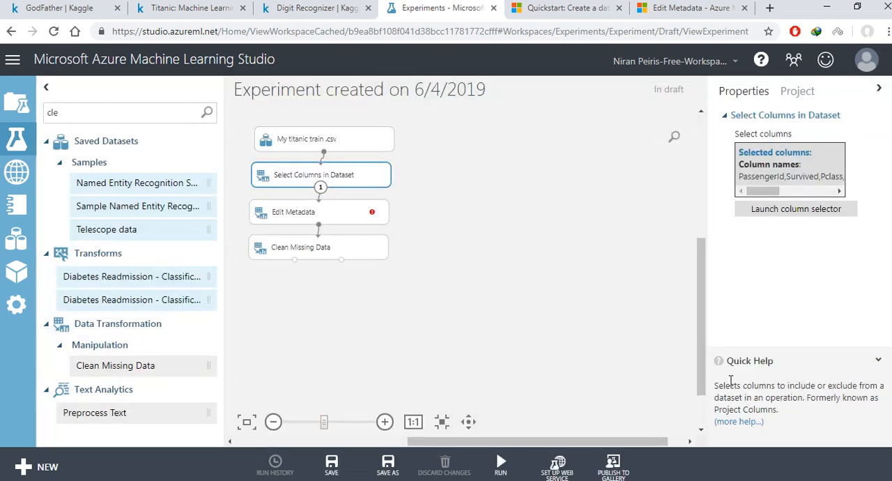
Step: Set the Edit Metadata module's selected columns to Sex, Cabin and Embarked, included by column name
left_click(288, 220)
left_click(778, 199)
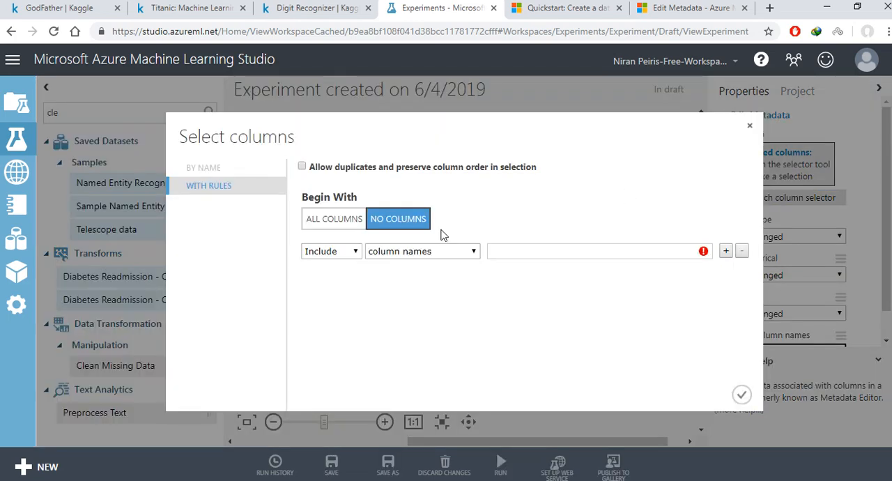
left_click(456, 254)
left_click(512, 246)
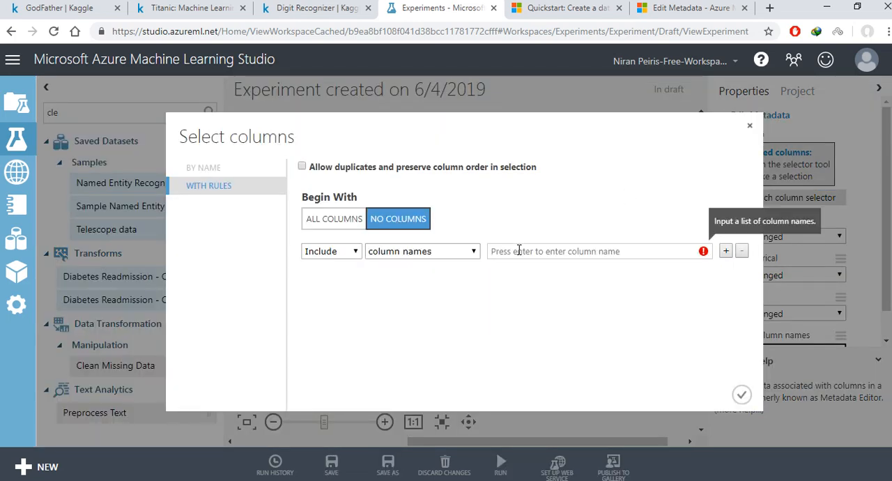
left_click(519, 251)
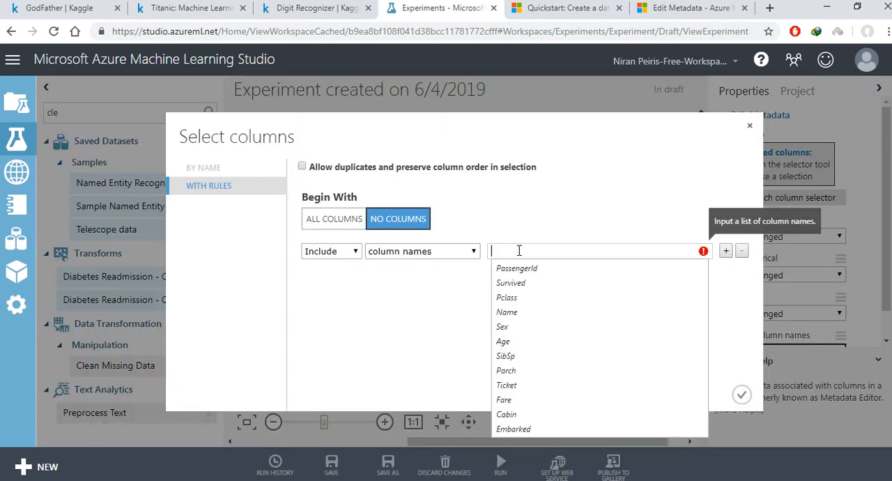
left_click(521, 326)
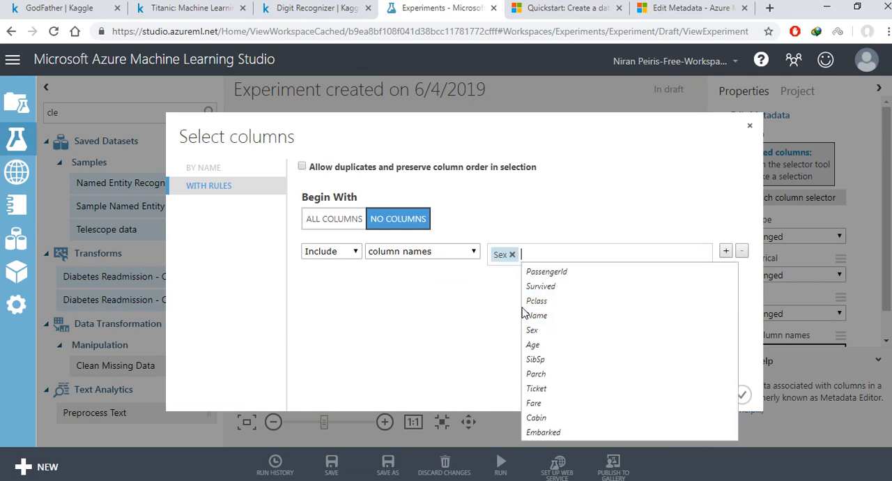
left_click(554, 418)
left_click(582, 432)
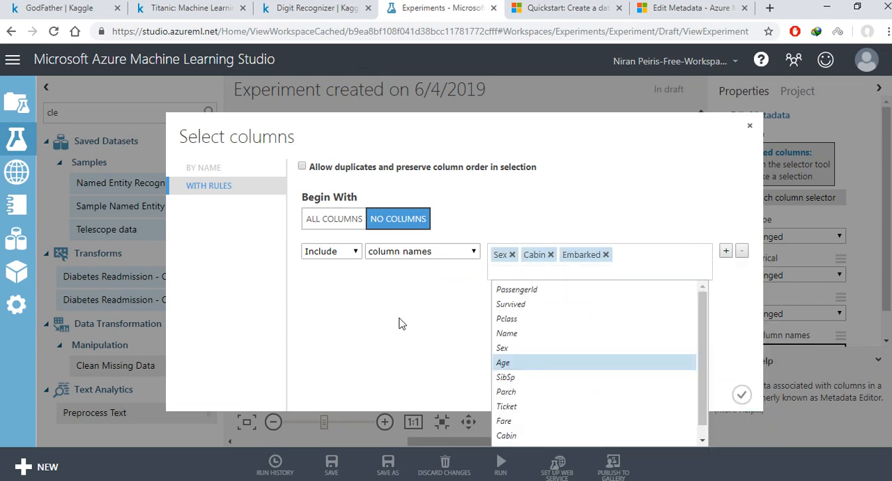
left_click(398, 323)
left_click(743, 397)
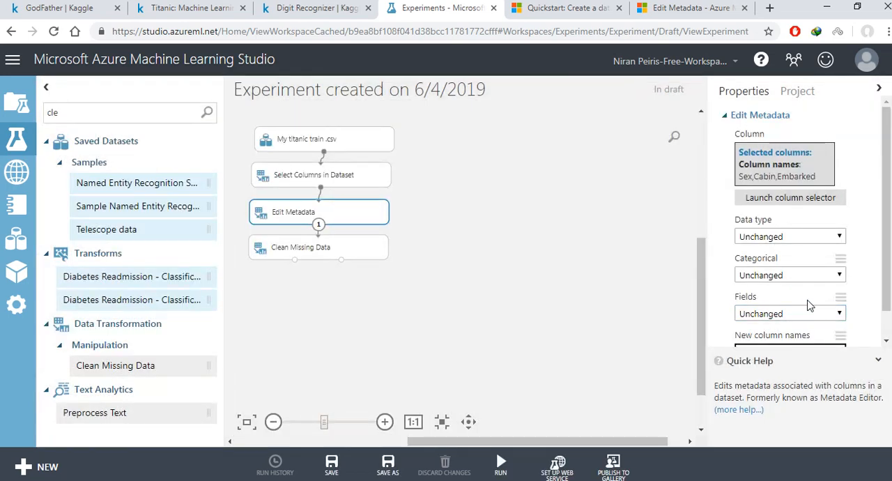
Step: Set the Edit Metadata module to make its selected columns categorical
left_click(772, 276)
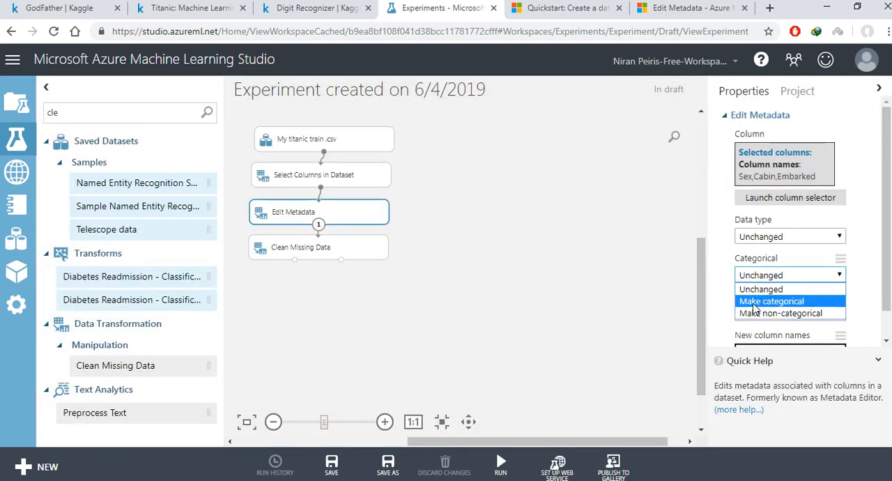
left_click(772, 301)
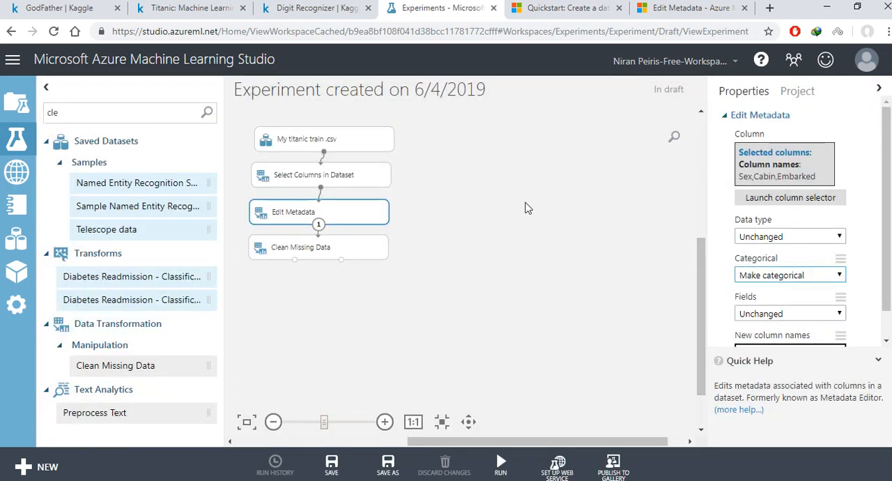
left_click(472, 178)
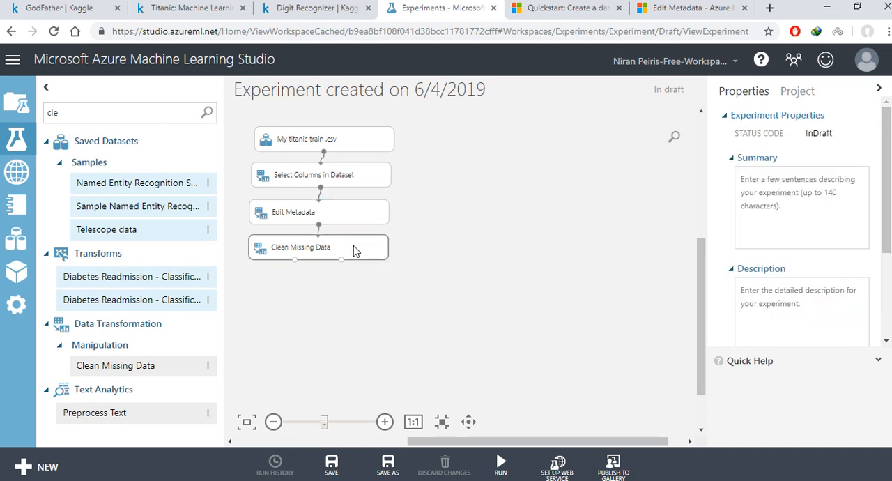
Step: Limit Clean Missing Data to the Age column, starting from no columns and including it by column name
left_click(328, 252)
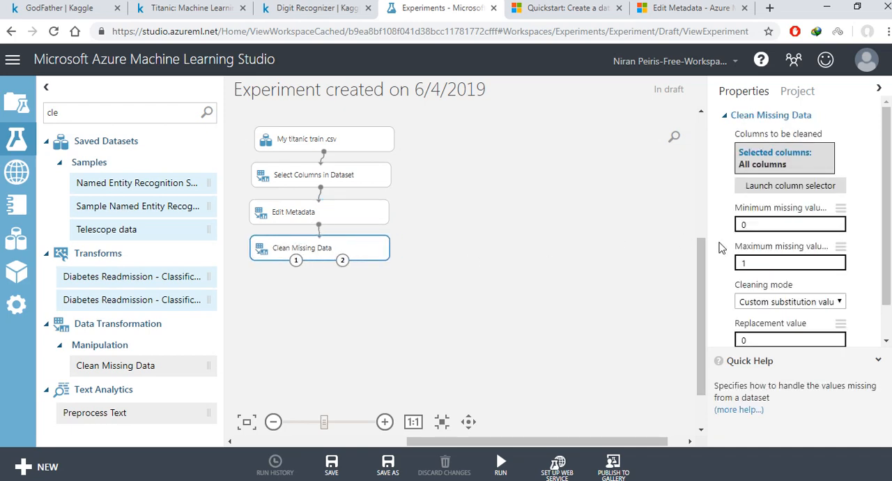
left_click(784, 186)
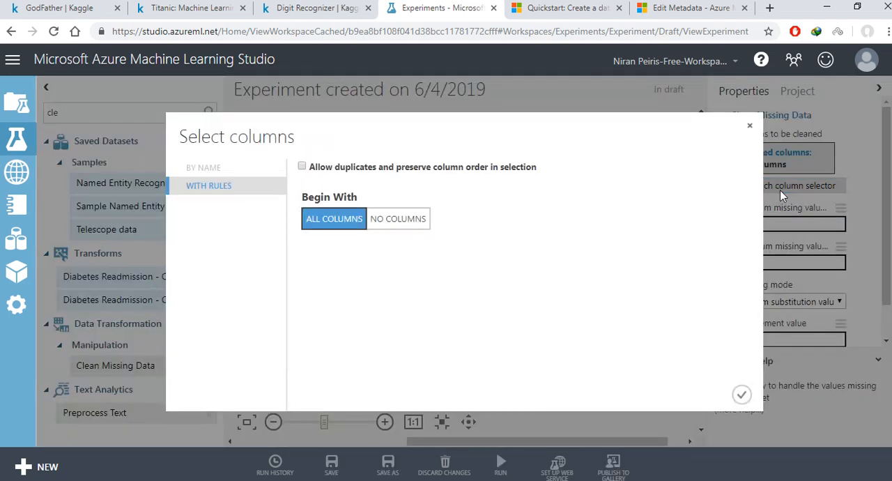
left_click(407, 219)
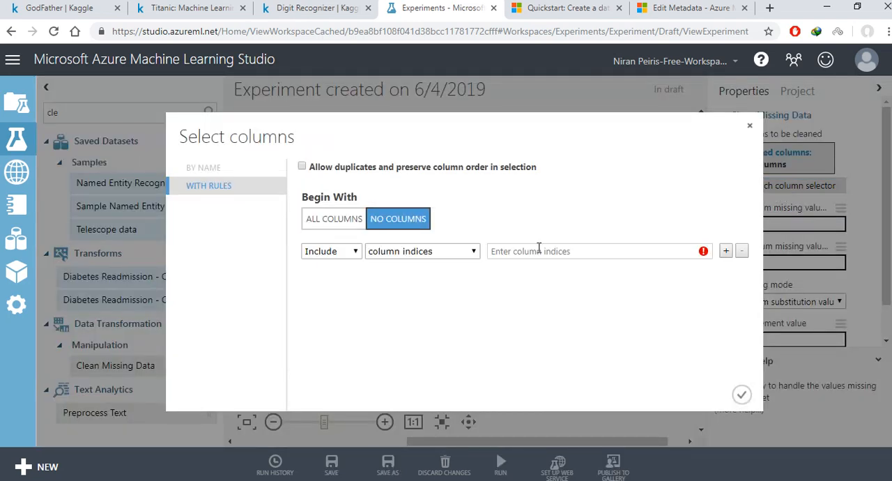
left_click(456, 252)
left_click(446, 263)
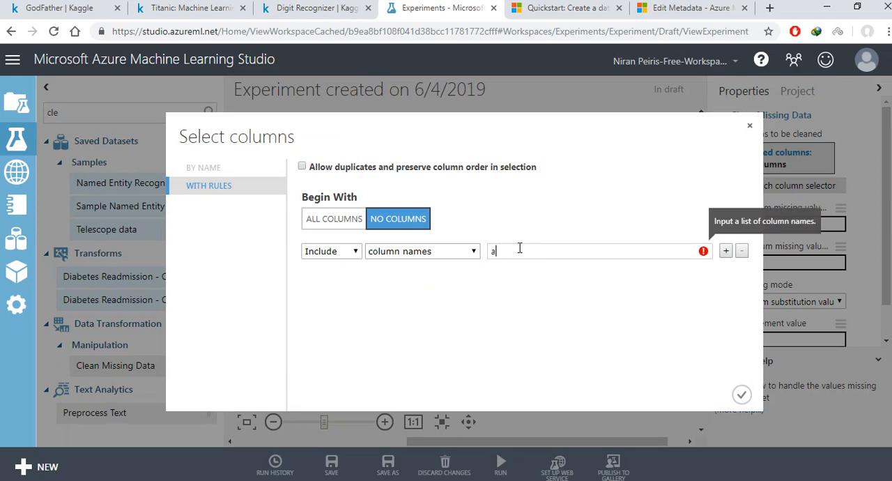
left_click(519, 248)
type("a")
left_click(514, 313)
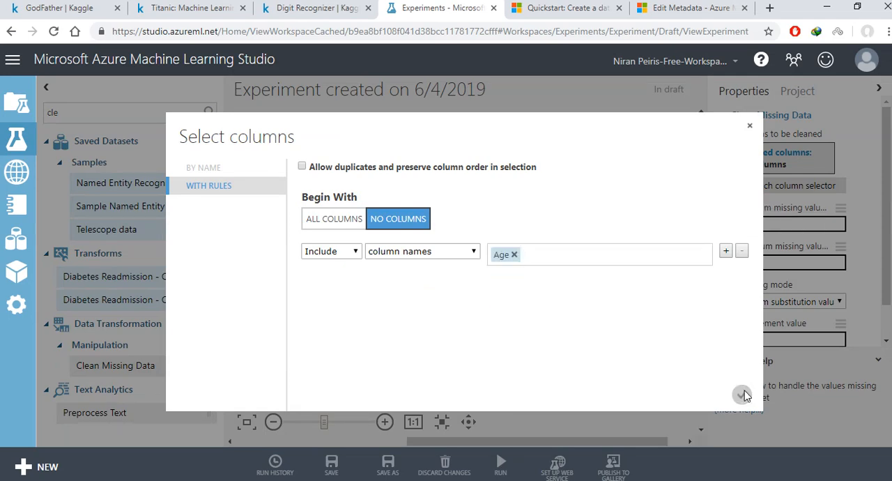
left_click(742, 394)
Step: Set the cleaning mode of Clean Missing Data to Replace with median
left_click(781, 303)
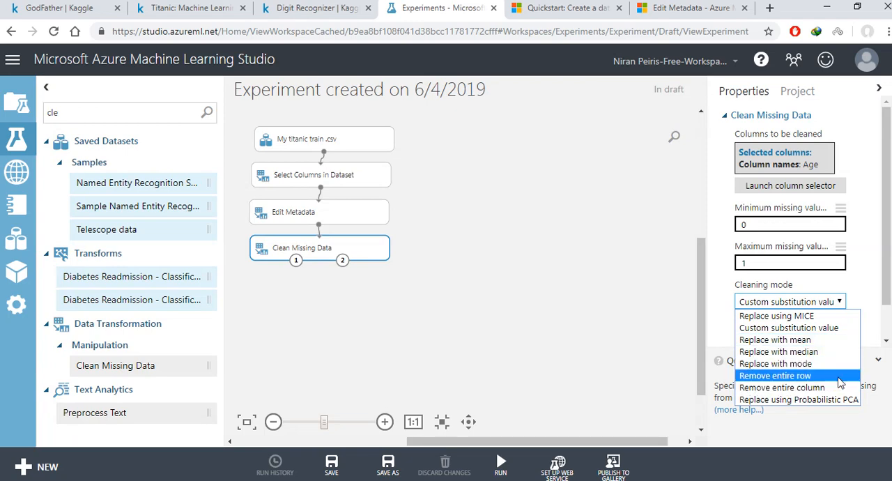
left_click(804, 352)
left_click(588, 271)
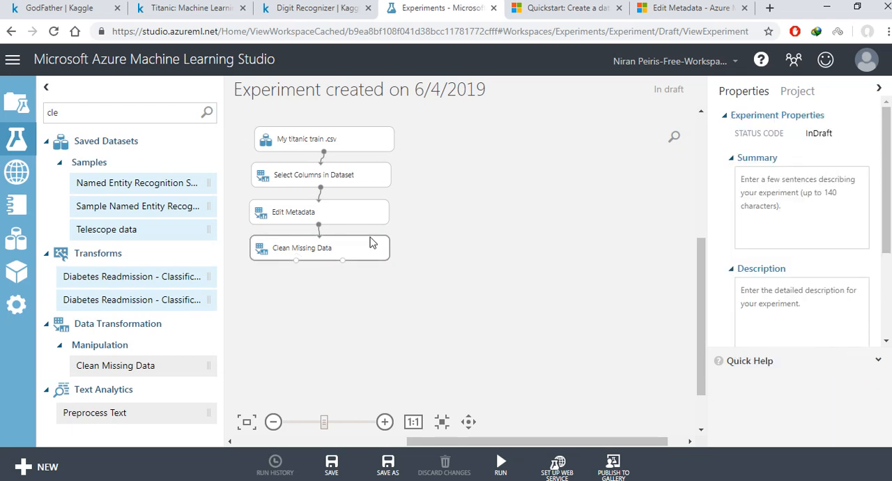
left_click_drag(235, 113, 491, 327)
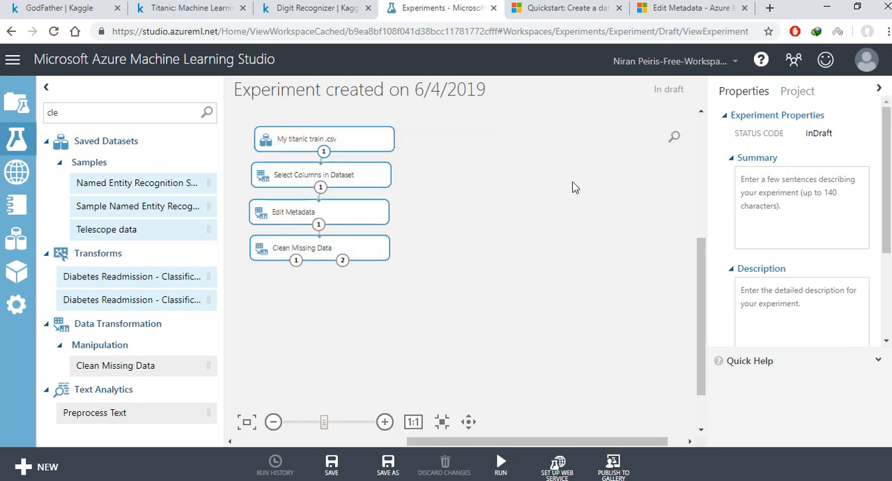
left_click(490, 198)
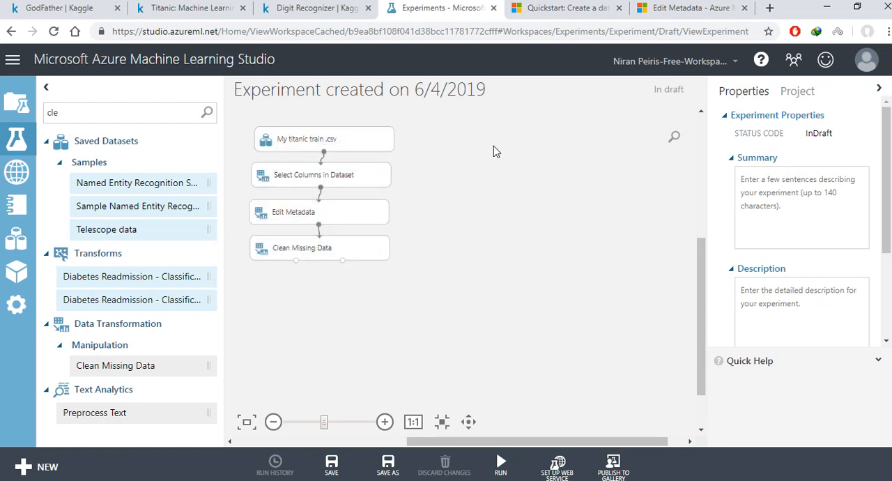
Step: Find the Split Data module and add it to the canvas below Clean Missing Data
double_click(99, 112)
type("spli")
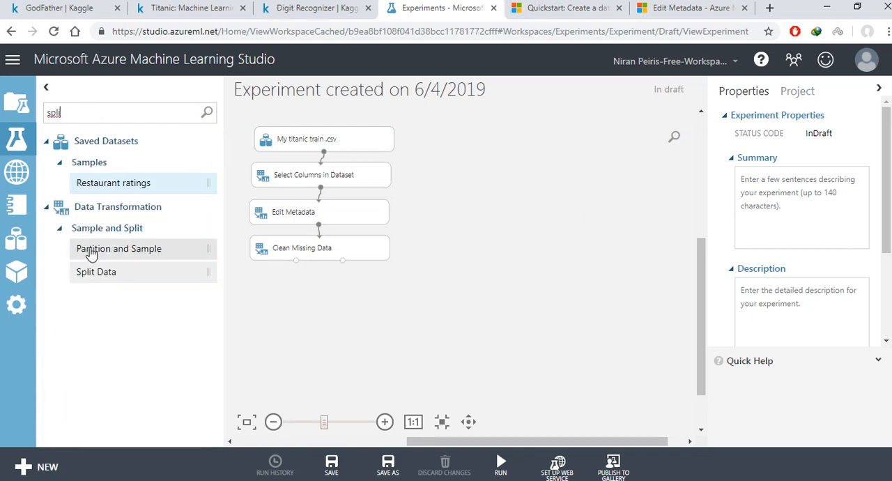
left_click_drag(96, 272, 398, 311)
Step: Add a Train Model module and place it below Split Data, with Split Data moved under Clean Missing Data
double_click(82, 108)
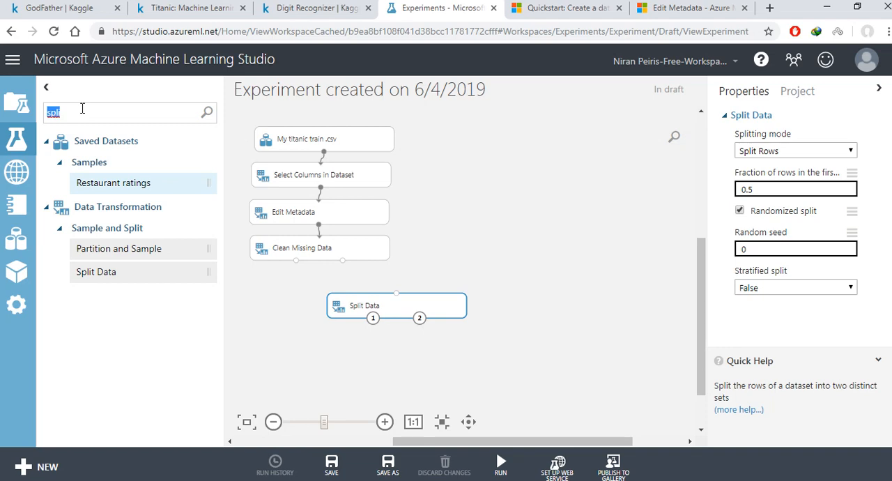
type("train m")
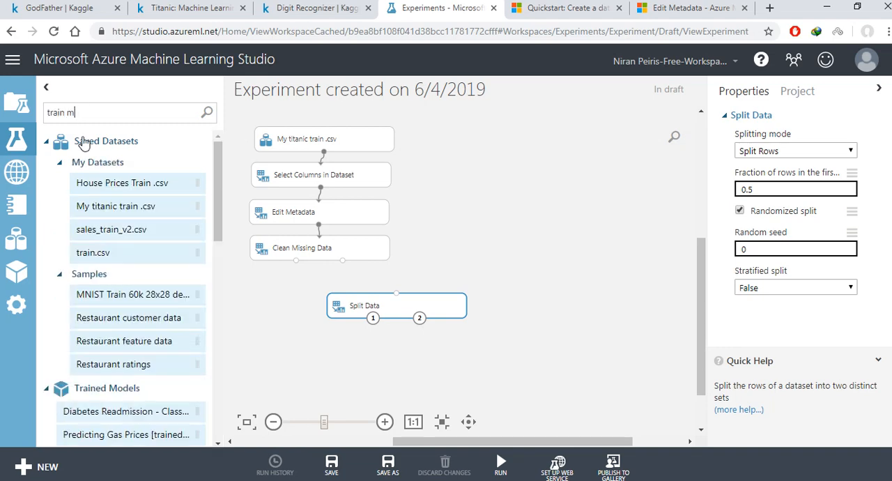
type("o")
left_click_drag(127, 181, 327, 372)
left_click_drag(368, 304, 295, 295)
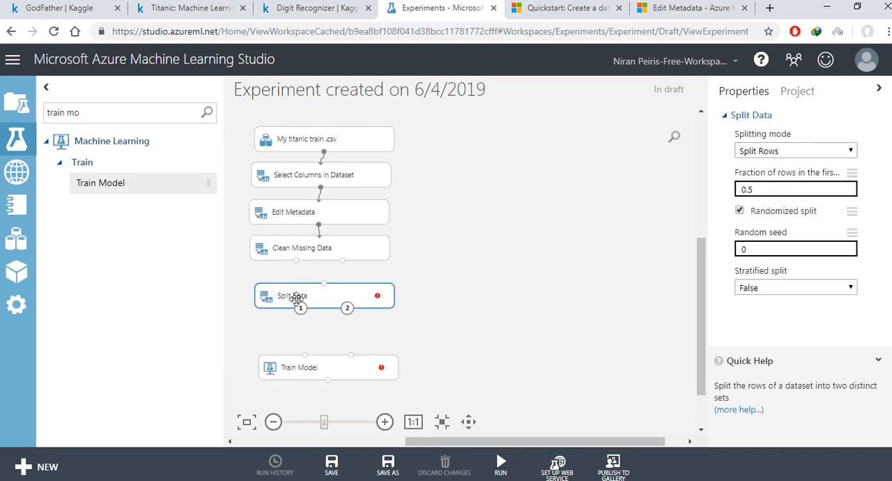
left_click_drag(302, 375, 318, 346)
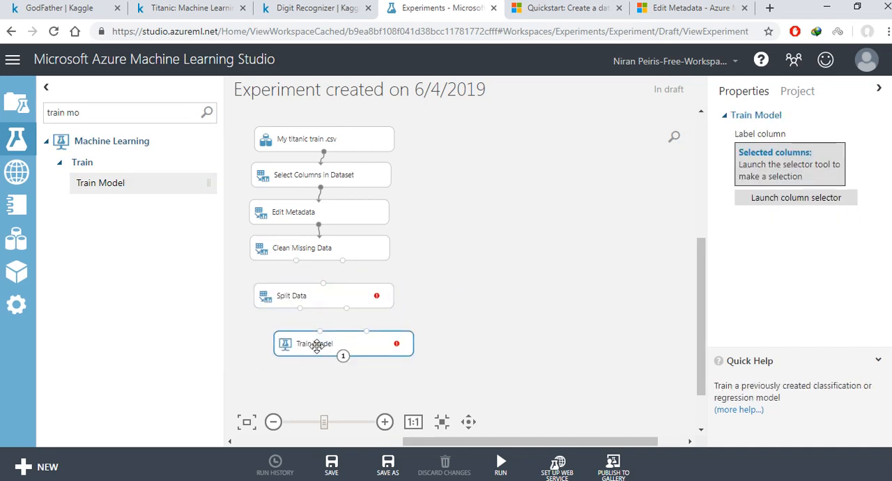
Step: Add an Evaluate Model and a Score Model module to the free area beside the module chain
triple_click(127, 112)
type("sc")
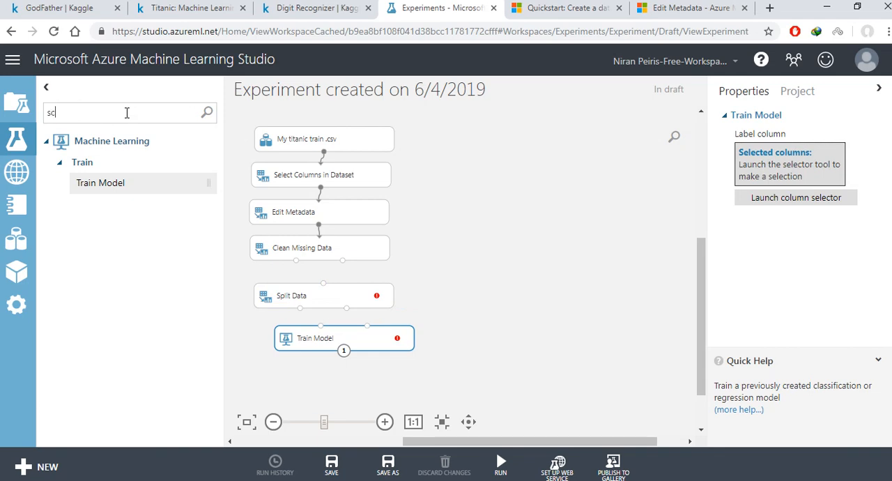
type("or")
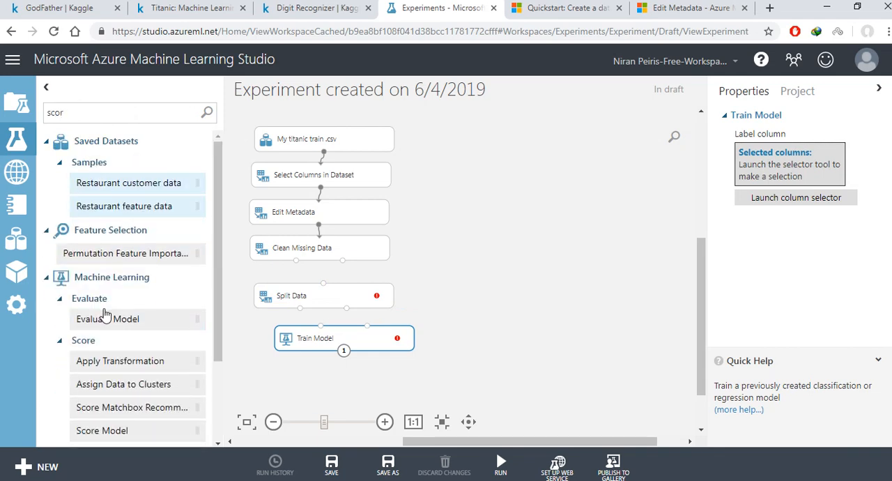
left_click_drag(105, 315, 550, 306)
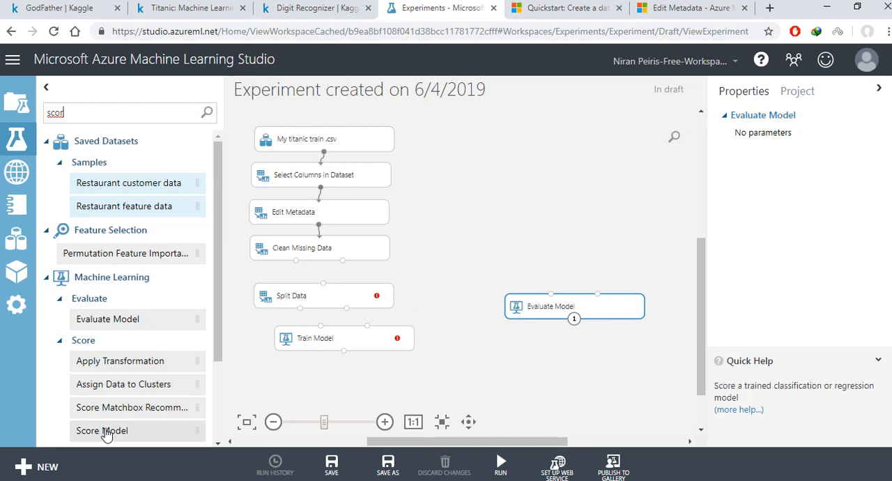
left_click_drag(106, 432, 557, 354)
Step: Arrange Split Data, Train Model, Score Model and Evaluate Model below one another in that order
left_click_drag(701, 257, 702, 278)
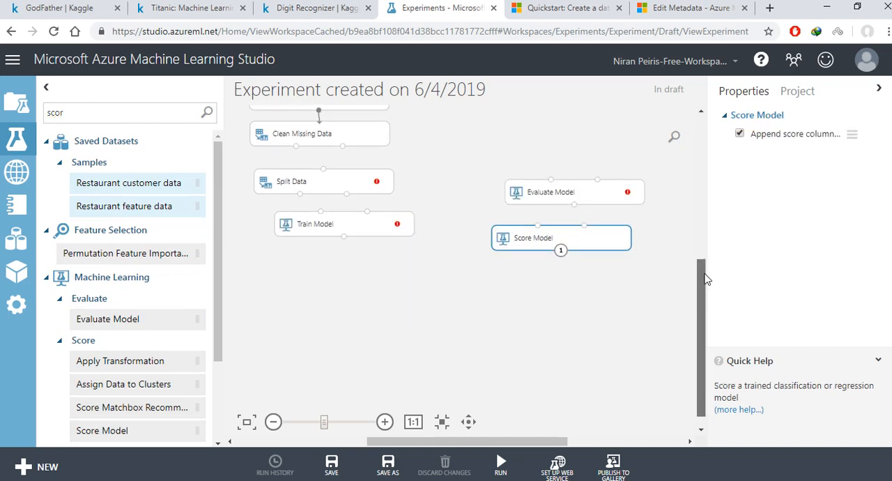
left_click(326, 184)
left_click_drag(327, 184, 321, 191)
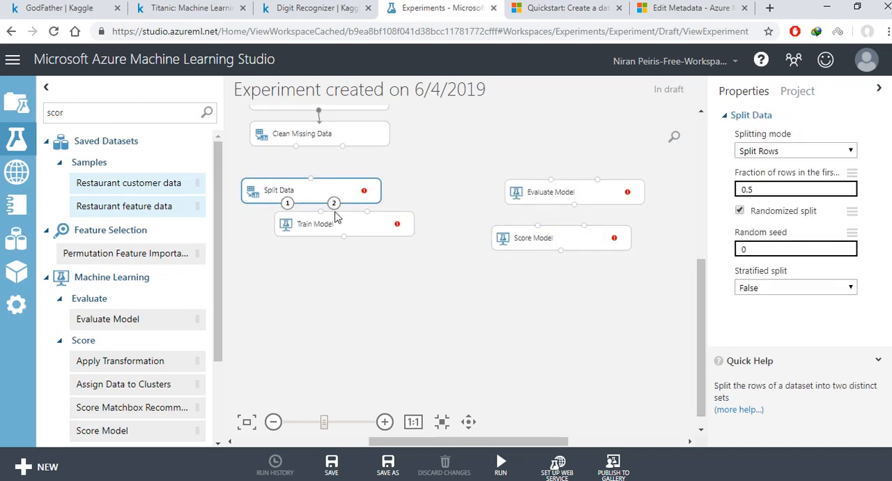
left_click_drag(338, 230, 328, 262)
left_click_drag(552, 185, 342, 350)
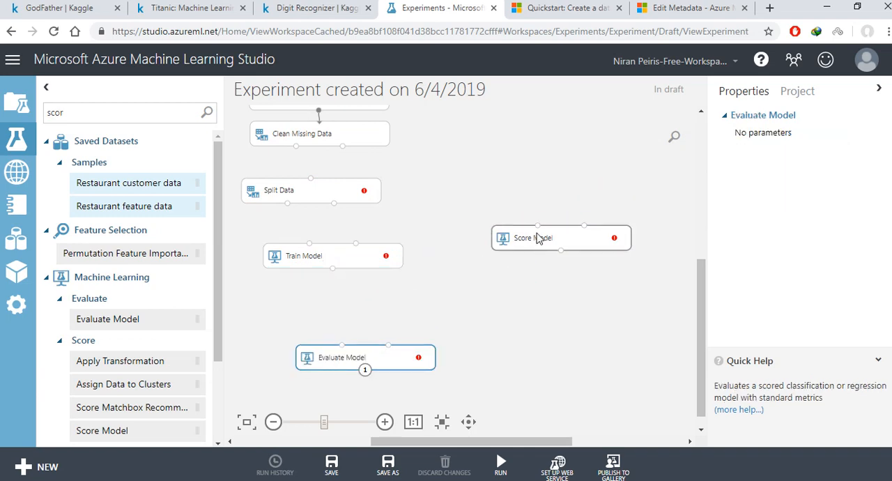
left_click_drag(538, 237, 335, 301)
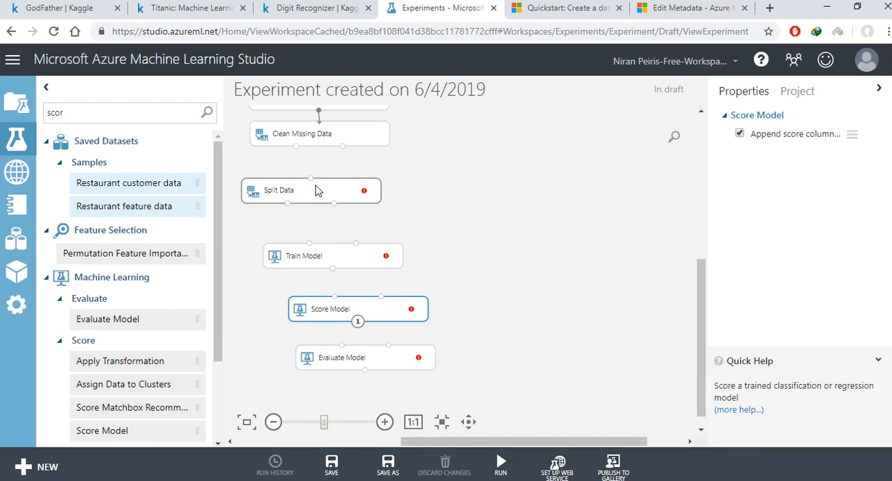
Step: Connect the first output of Clean Missing Data to the Split Data input
mouse_move(317, 188)
left_mouse_down()
mouse_move(320, 202)
mouse_move(317, 192)
left_mouse_up()
mouse_move(296, 148)
left_mouse_down()
mouse_move(308, 193)
mouse_move(337, 155)
mouse_move(327, 196)
mouse_move(319, 196)
left_mouse_up()
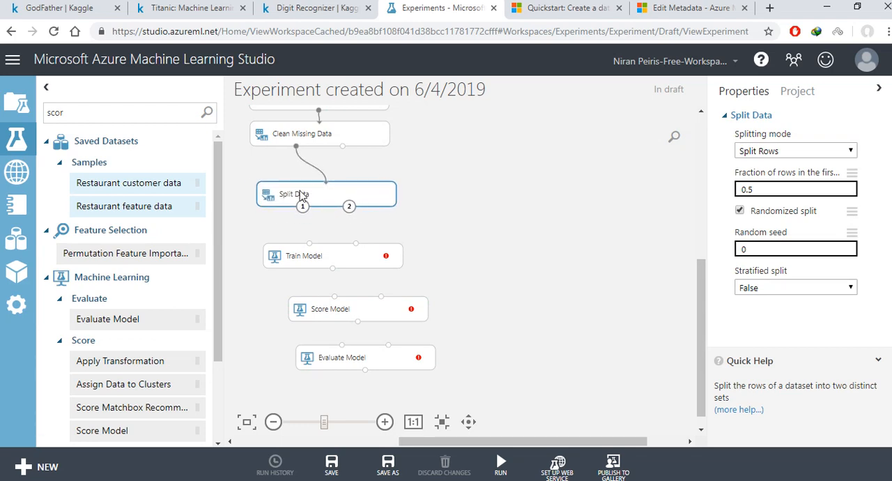
left_click_drag(244, 161, 430, 224)
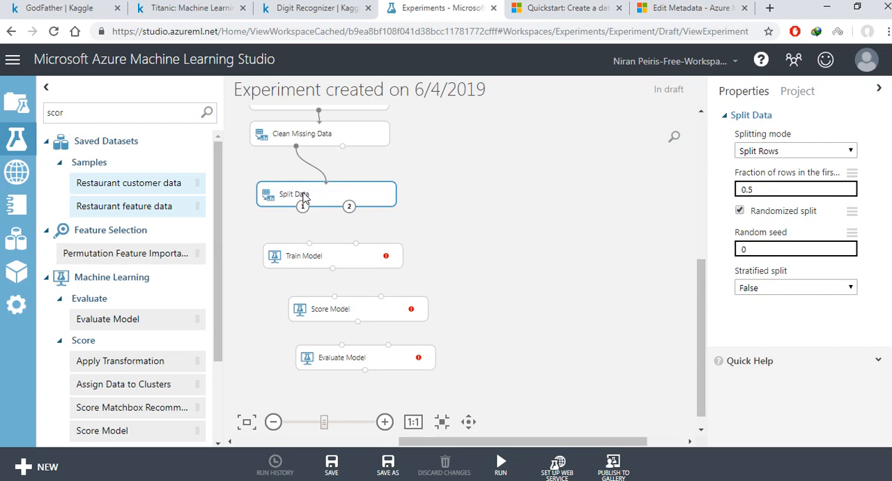
Step: Set Split Data's fraction of rows in the first output dataset to 0.8
left_click(779, 191)
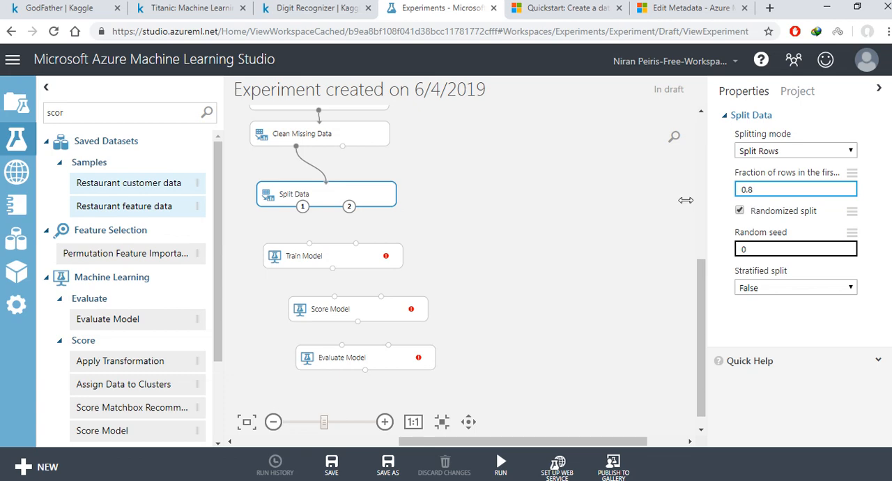
left_click(655, 192)
left_click(370, 265)
left_click(348, 198)
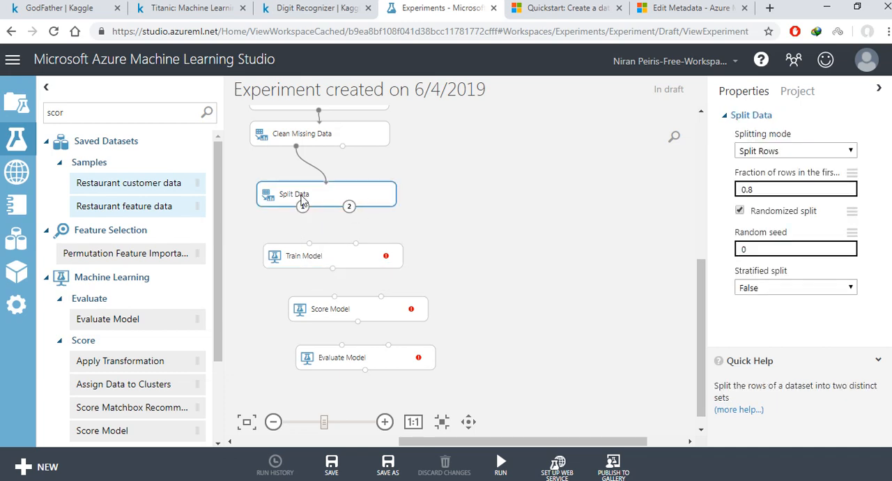
Step: Stagger Split Data, Score Model and Train Model, and connect Split Data's first output to Train Model's dataset input
left_click_drag(304, 195, 333, 193)
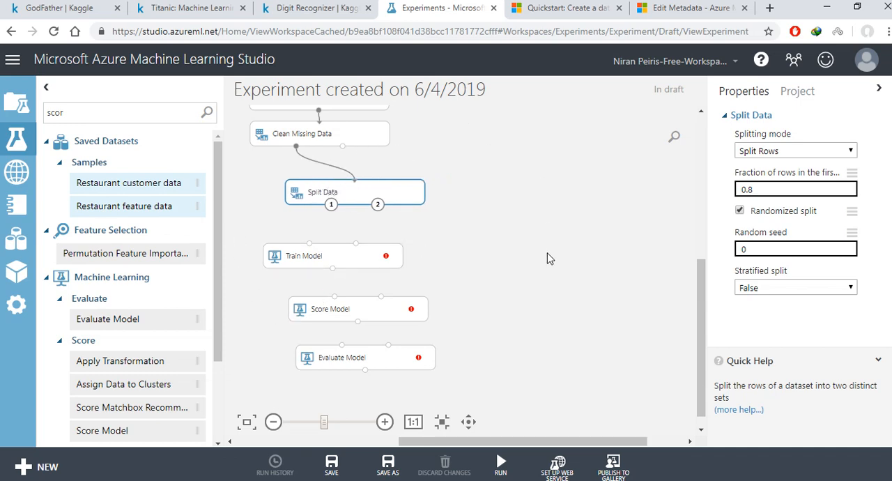
left_click_drag(346, 306, 398, 304)
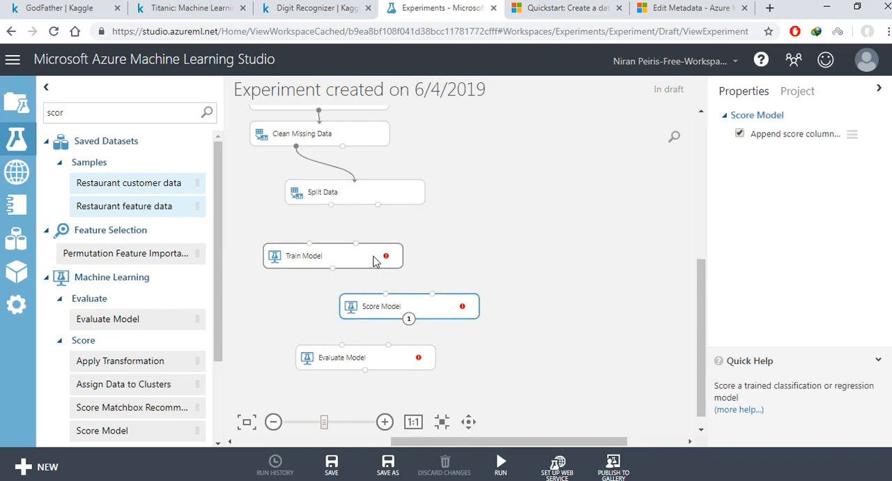
left_click_drag(374, 261, 356, 262)
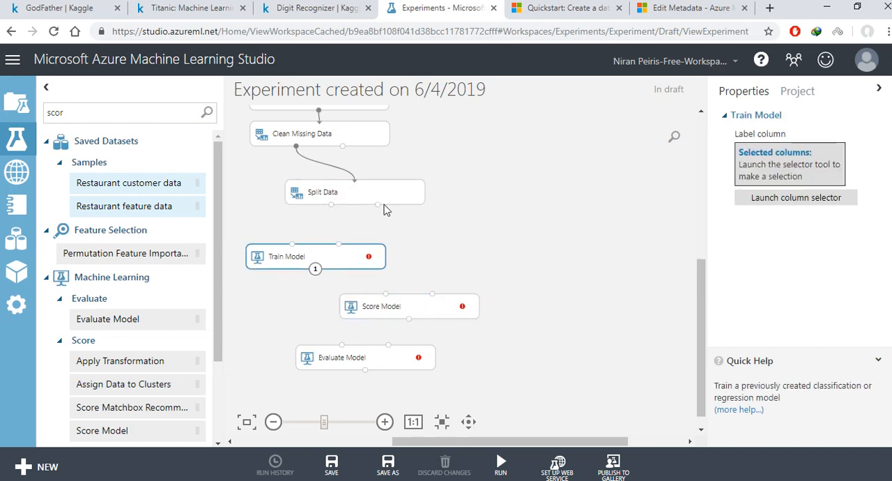
left_click_drag(331, 204, 332, 259)
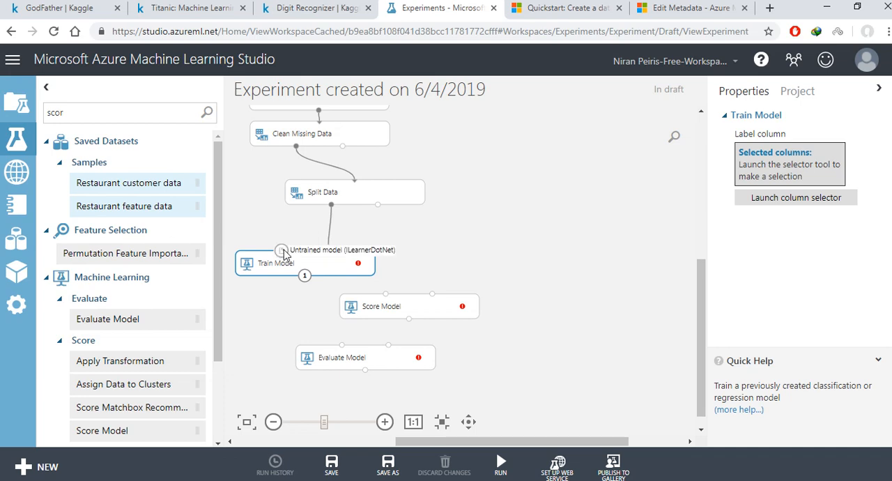
Step: Space out the lower modules and connect Train Model and Split Data's second output to Score Model, and Score Model to Evaluate Model's first input
left_click_drag(392, 307, 384, 314)
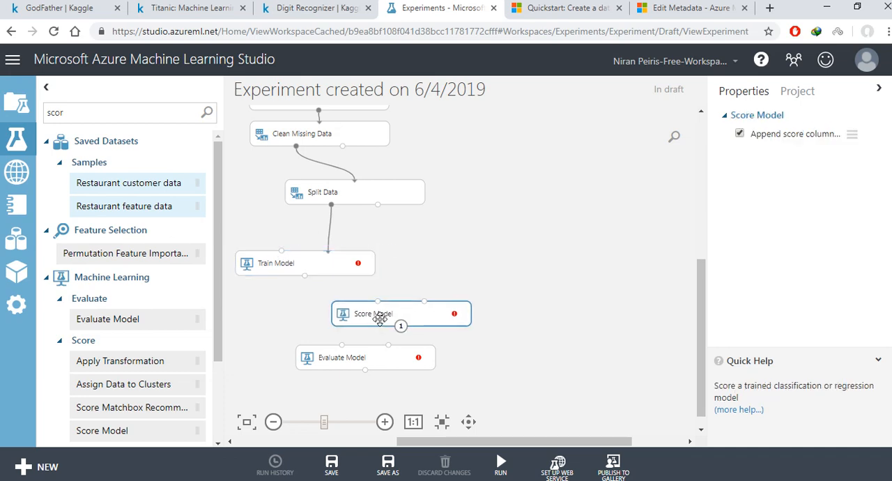
left_click_drag(370, 358, 365, 374)
left_click_drag(379, 315, 371, 324)
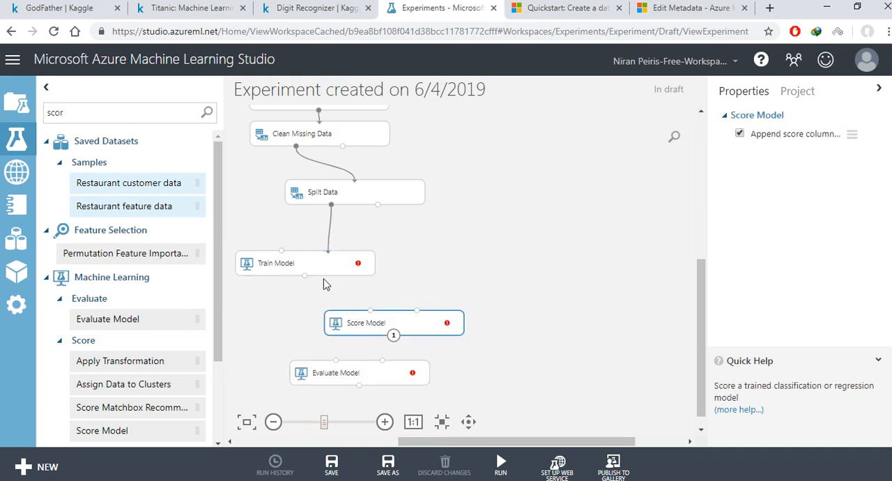
left_click_drag(304, 275, 370, 311)
mouse_move(378, 205)
left_mouse_down()
mouse_move(409, 230)
mouse_move(420, 315)
left_mouse_up()
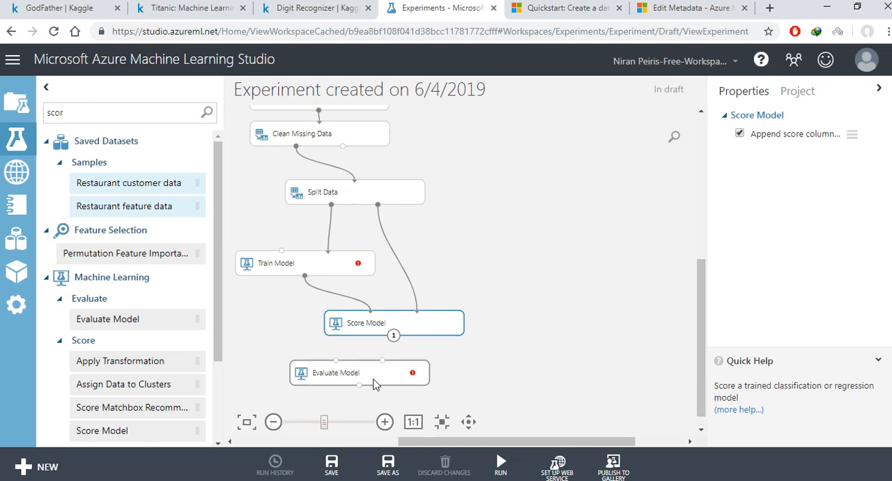
left_click_drag(394, 338, 317, 370)
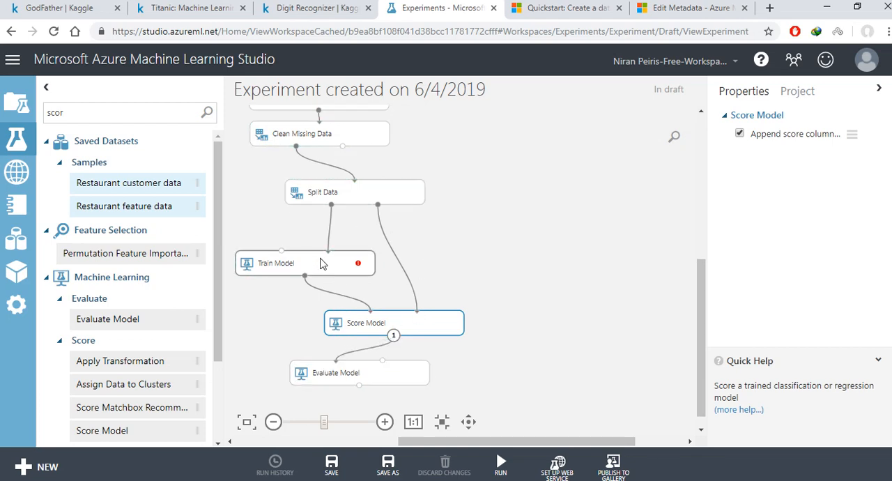
Step: Add a Two-Class Decision Forest module beside Split Data and connect its output to Train Model's first input
mouse_move(322, 262)
left_mouse_down()
mouse_move(334, 262)
mouse_move(324, 269)
left_mouse_up()
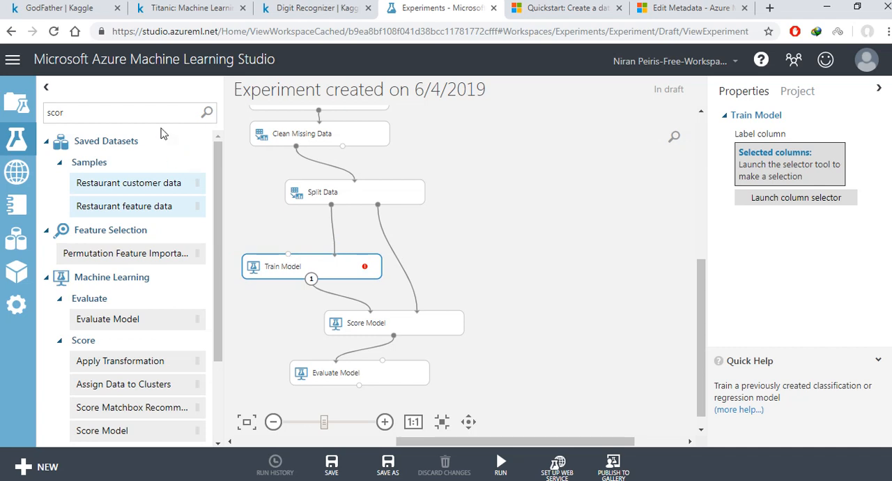
double_click(148, 116)
left_click_drag(472, 152, 581, 261)
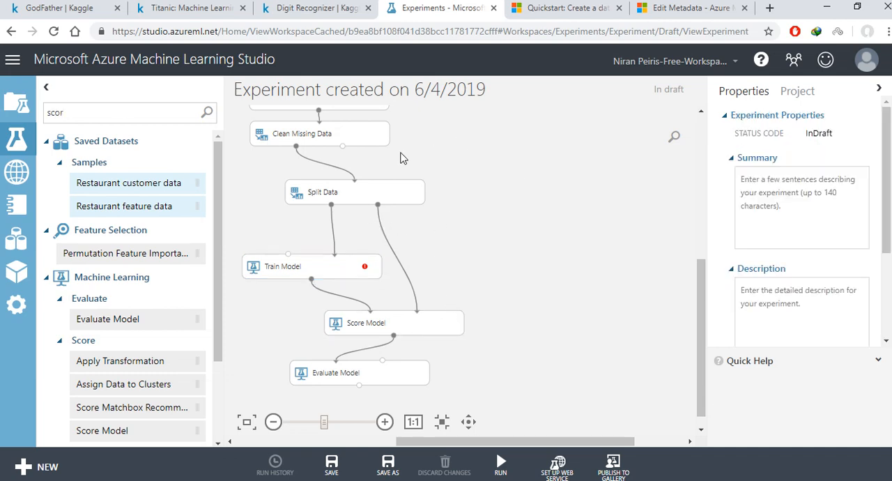
left_click_drag(355, 224, 481, 293)
double_click(76, 112)
type("teo")
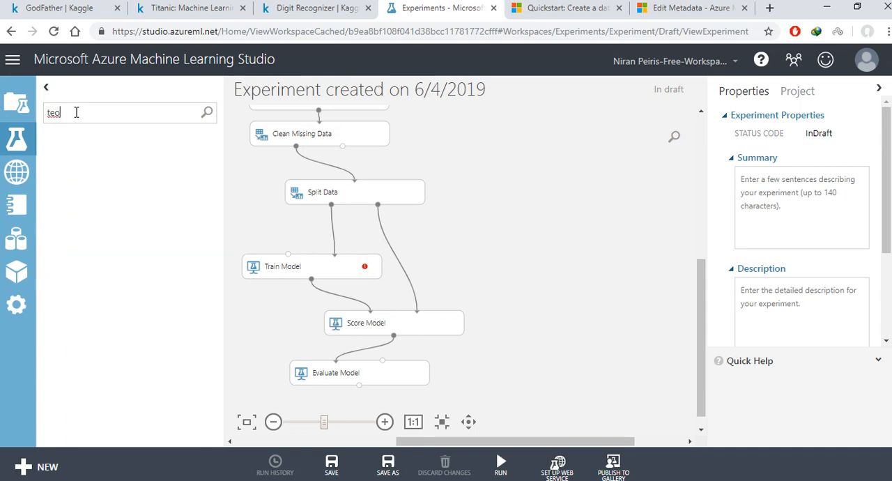
type("cl")
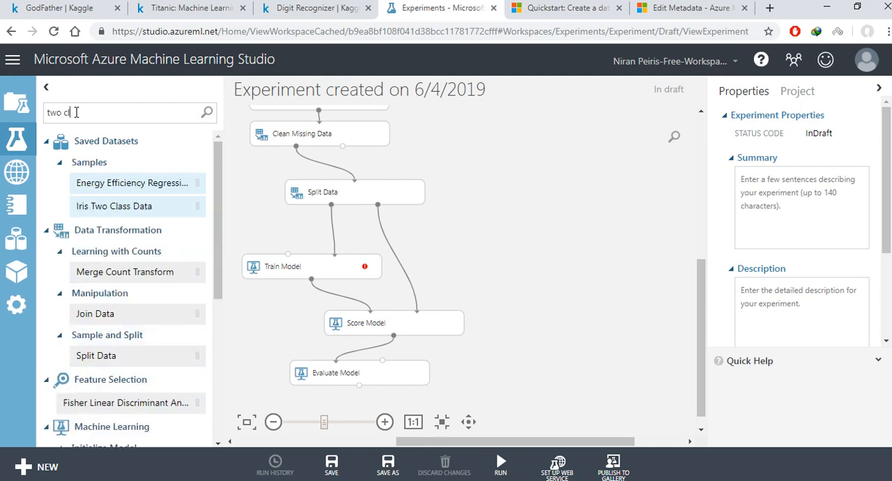
type("as")
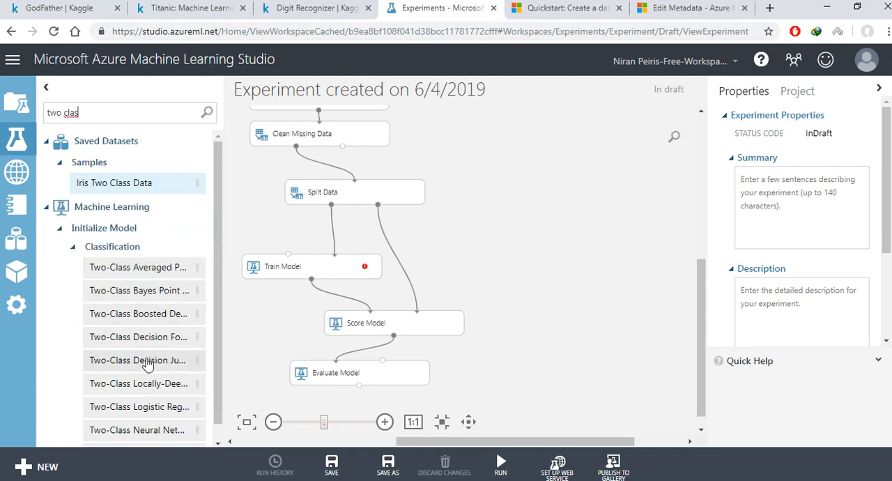
left_click_drag(268, 306, 288, 256)
left_click_drag(494, 244, 476, 197)
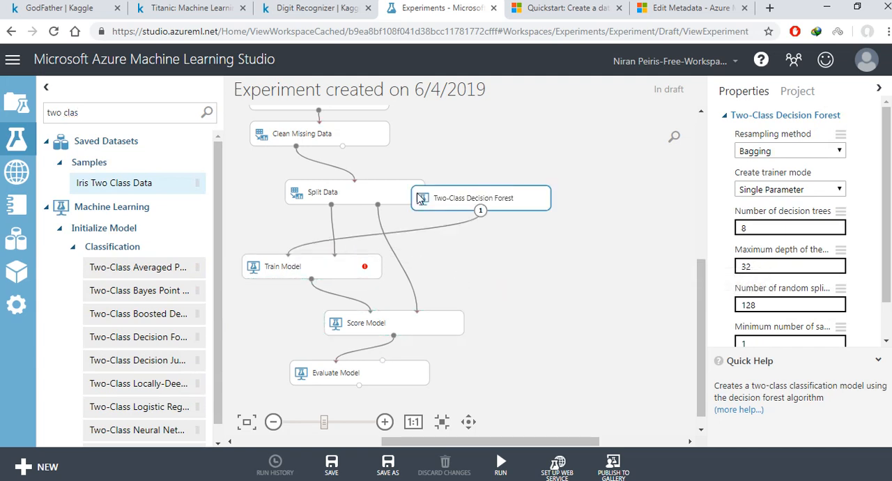
left_click_drag(311, 196, 295, 189)
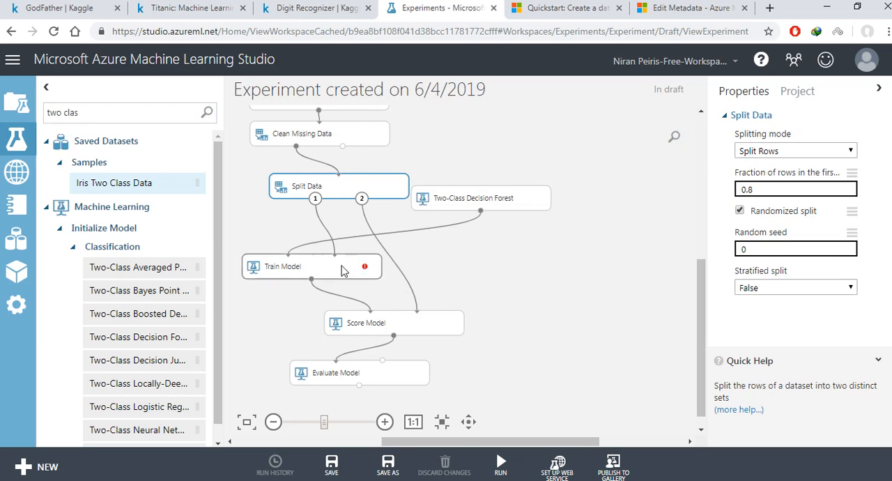
Step: Set Train Model's label column to Survived
left_click(361, 270)
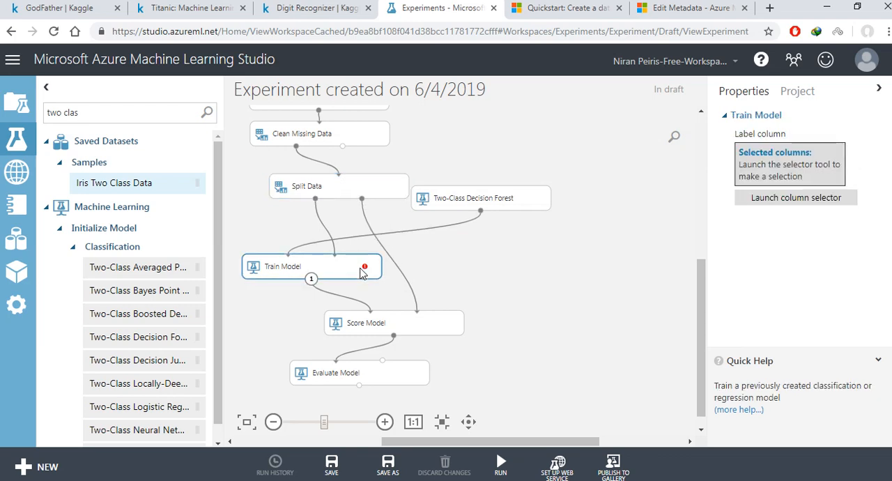
left_click(776, 200)
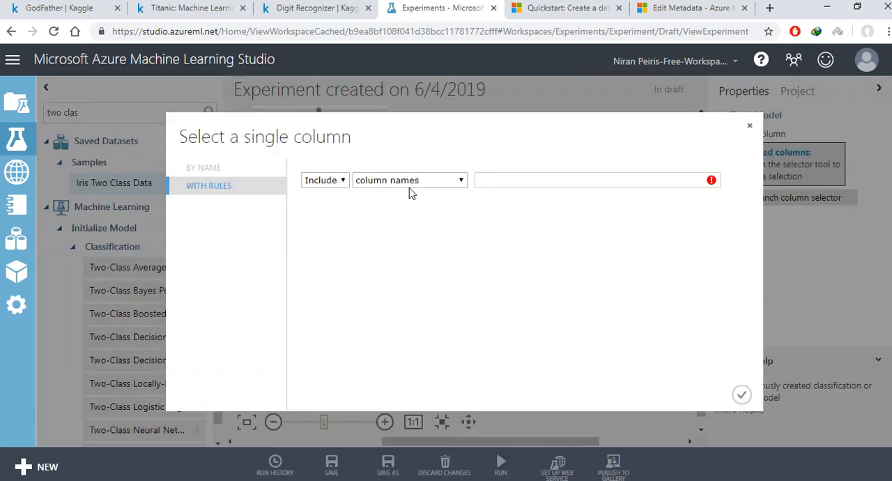
left_click(528, 178)
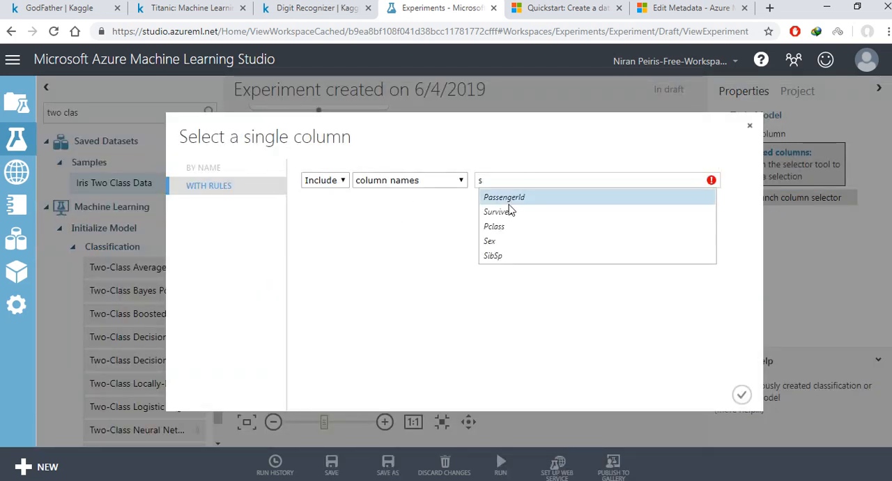
left_click(509, 208)
left_click(409, 308)
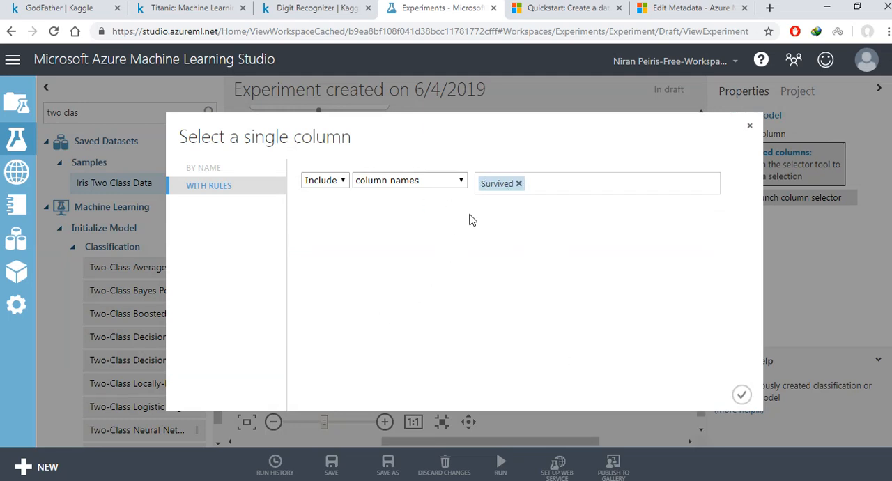
left_click(738, 394)
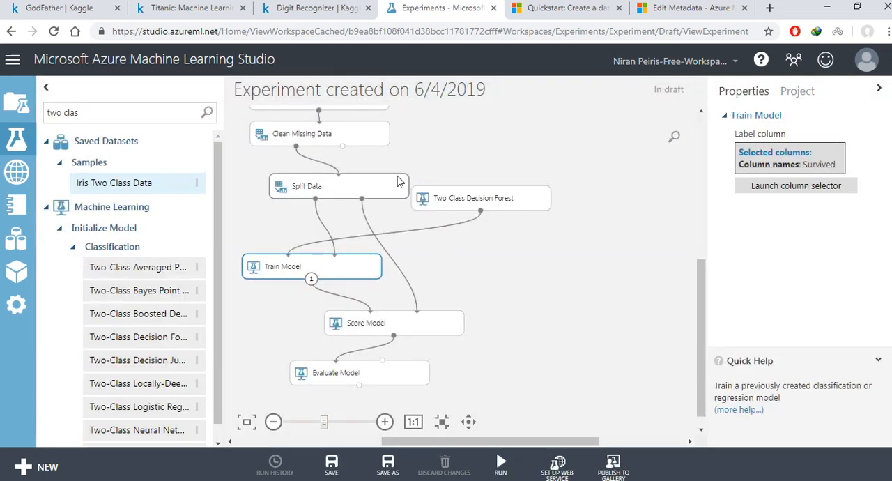
Step: Adjust the positions of Two-Class Decision Forest, Train Model and Score Model, and run the experiment
scroll(396, 179, "down", 2)
mouse_move(699, 253)
left_mouse_down()
mouse_move(699, 214)
mouse_move(699, 255)
left_mouse_up()
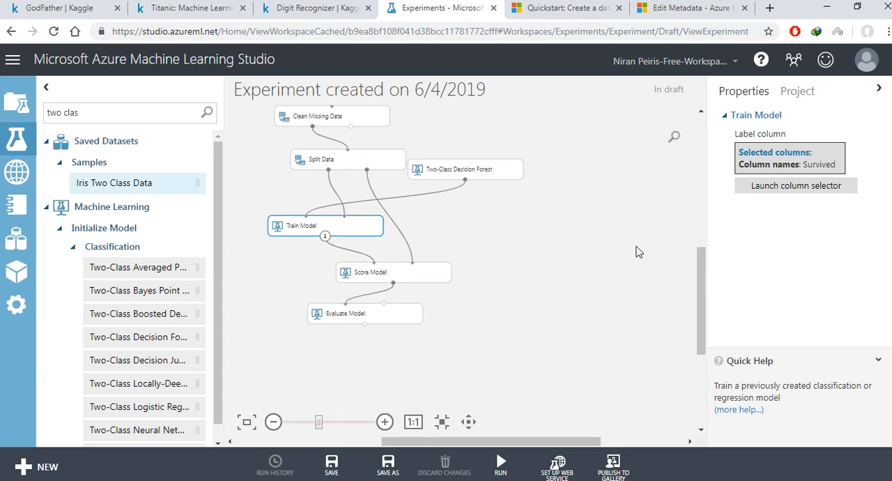
left_click_drag(460, 170, 462, 165)
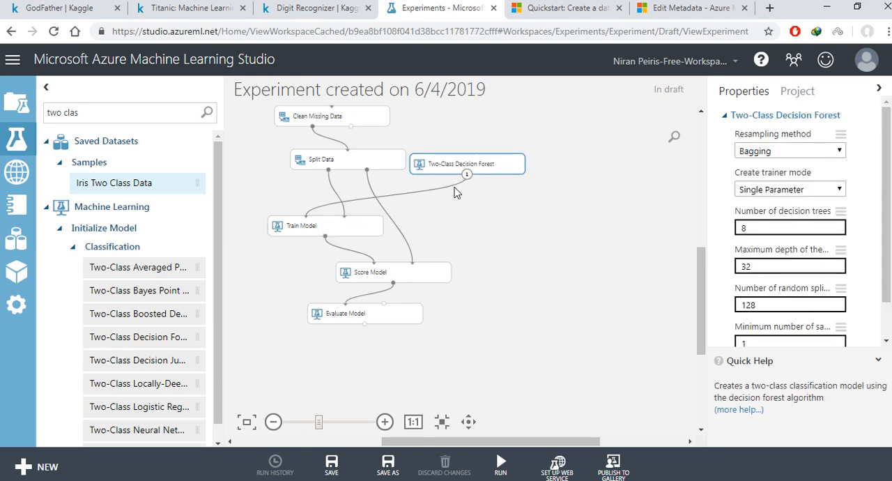
left_click_drag(380, 232, 365, 230)
left_click_drag(398, 278, 384, 268)
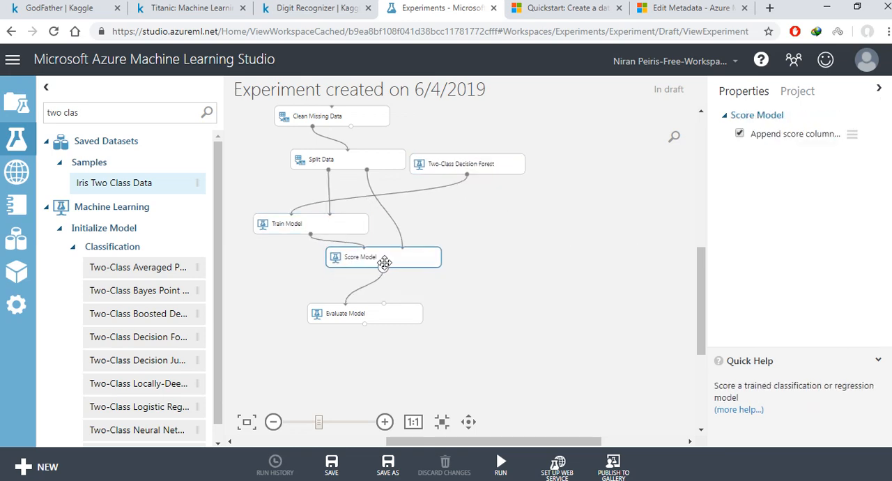
left_click(504, 471)
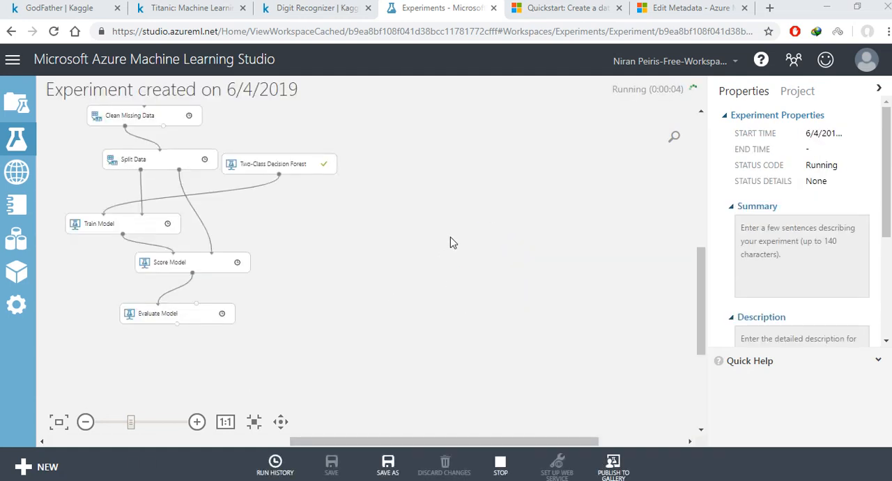
Step: Visualize Score Model's scored dataset and compare the Survived column with the Scored Labels and probabilities
left_click_drag(698, 257, 701, 241)
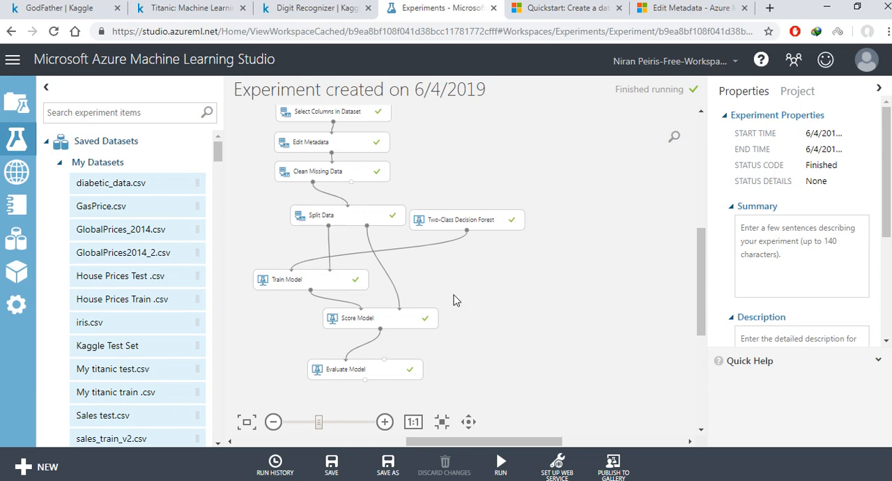
left_click_drag(478, 220, 485, 219)
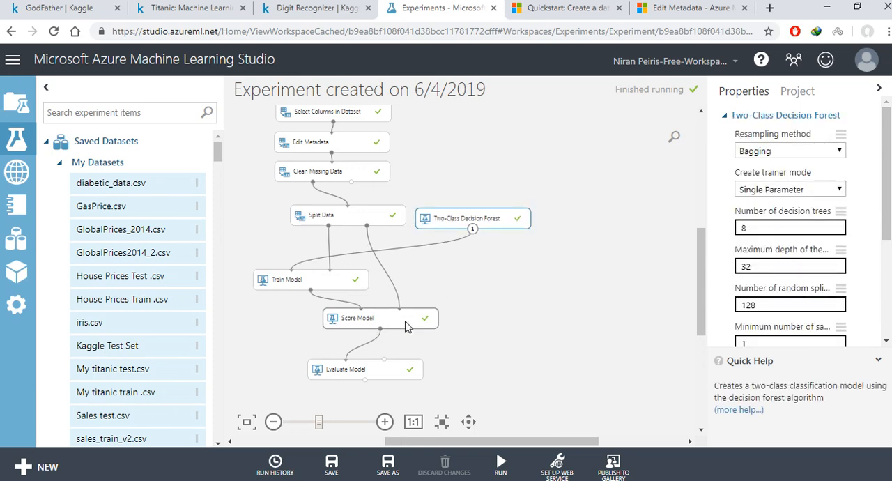
right_click(408, 325)
mouse_move(488, 363)
left_click(558, 320)
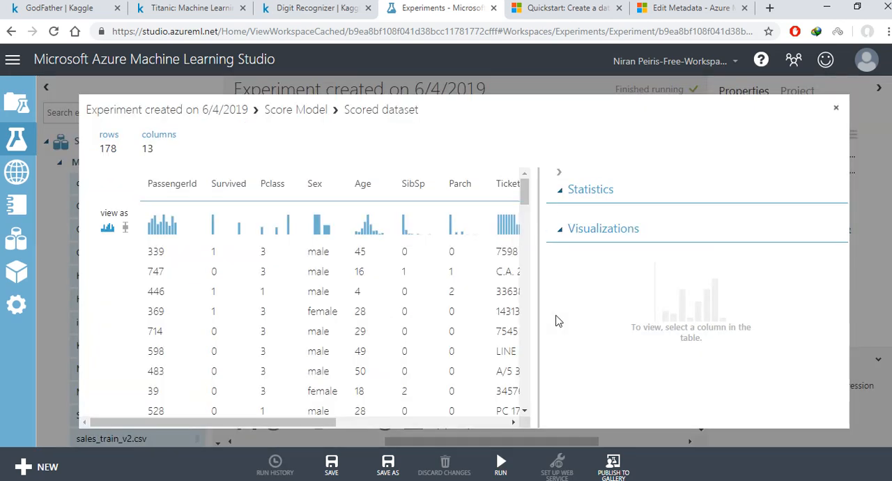
left_click(562, 175)
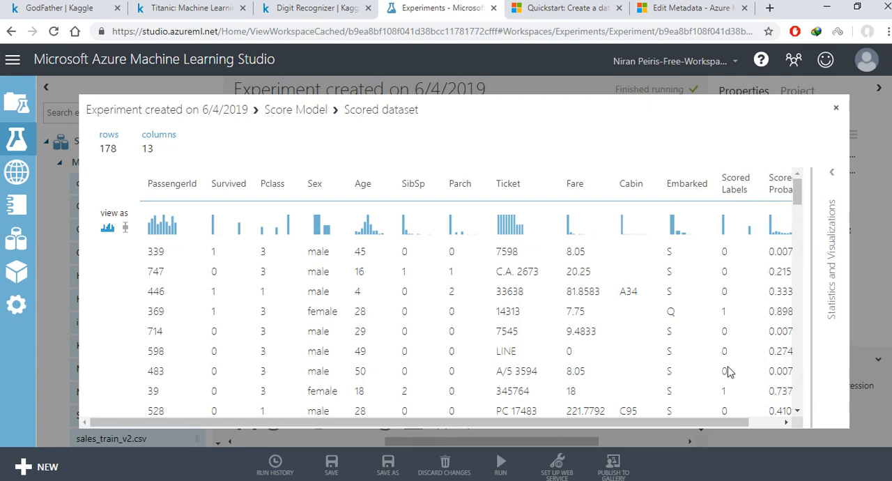
scroll(728, 366, "down", 3)
scroll(730, 364, "down", 8)
scroll(734, 352, "up", 9)
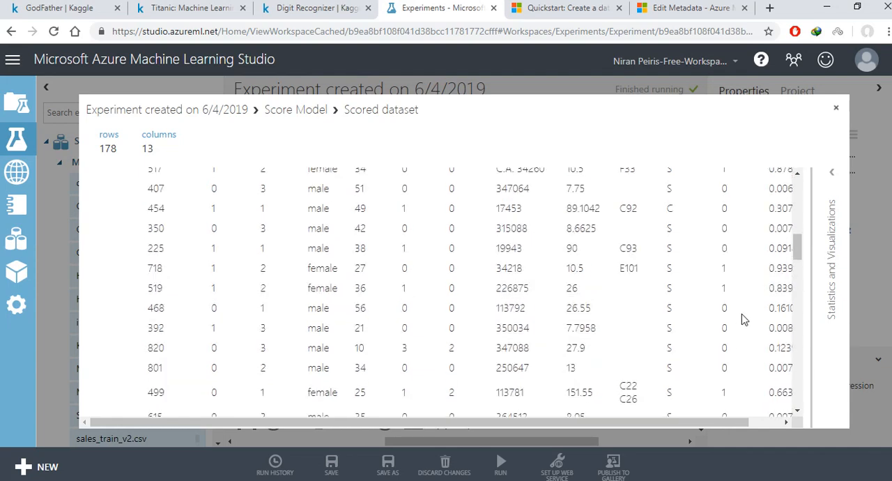
scroll(726, 207, "up", 3)
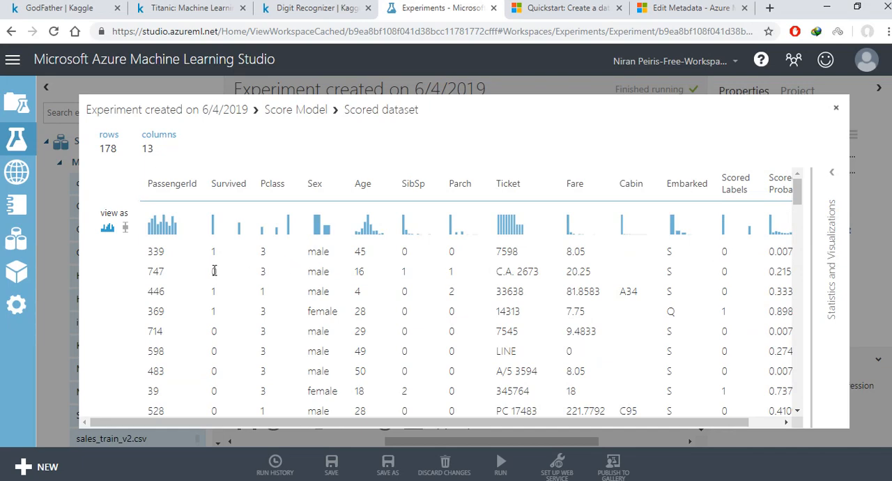
left_click(836, 112)
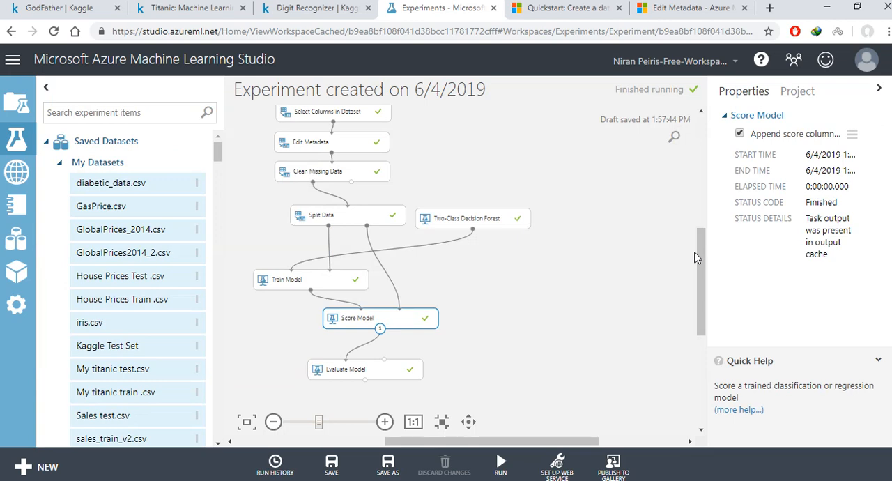
Step: Visualize Evaluate Model's evaluation results and look through the ROC chart down to the metrics
left_click_drag(402, 375, 402, 364)
right_click(402, 365)
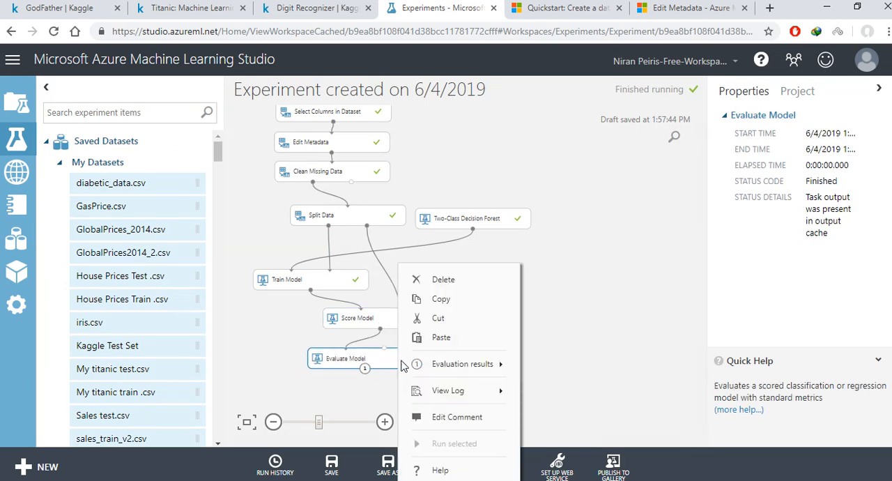
mouse_move(462, 364)
left_click(558, 313)
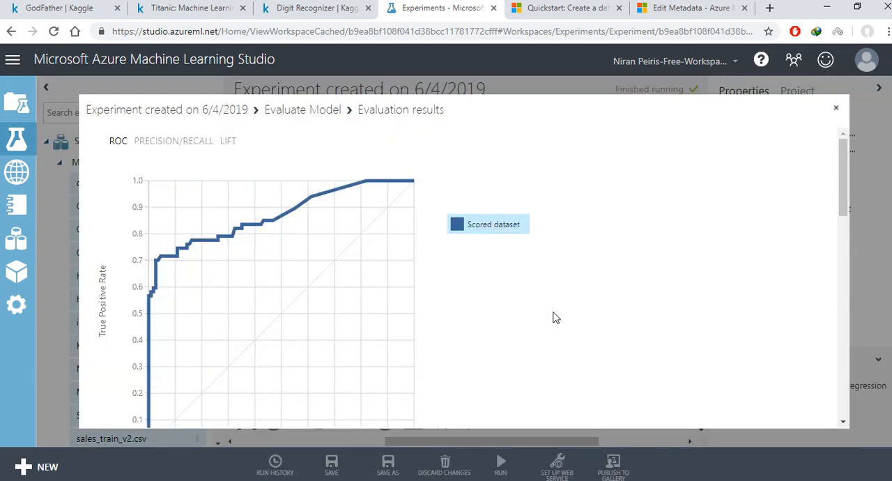
scroll(470, 251, "down", 10)
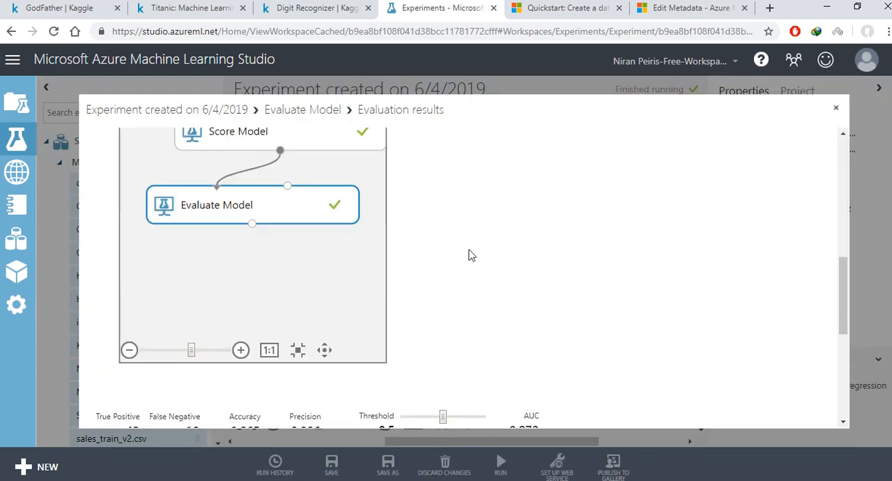
scroll(292, 259, "up", 3)
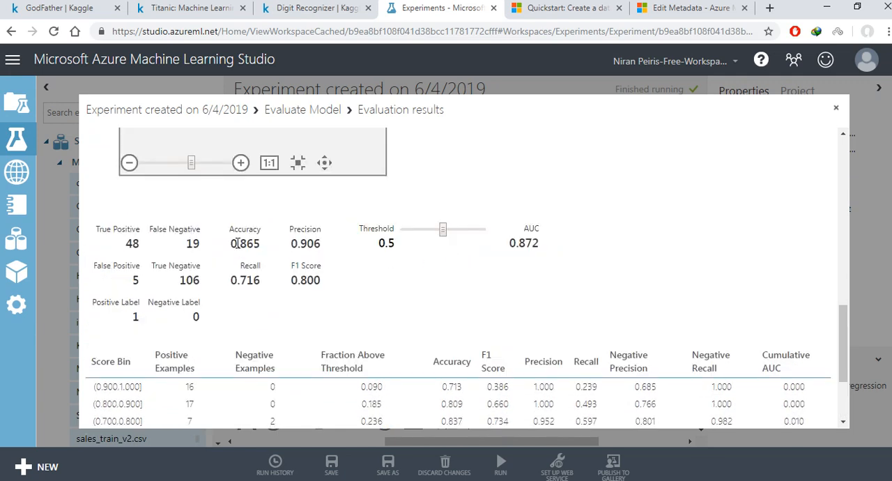
Step: Examine the accuracy and the true and false positive and negative counts, and close the evaluation results
double_click(237, 243)
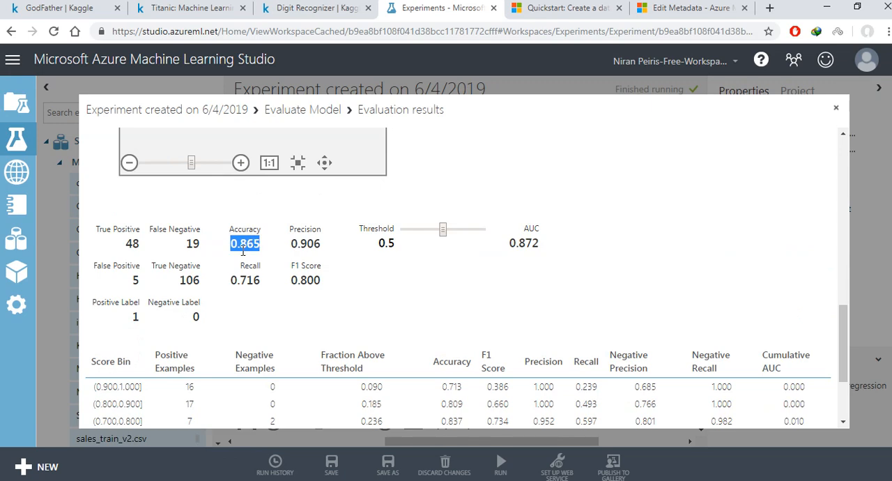
double_click(130, 243)
double_click(195, 242)
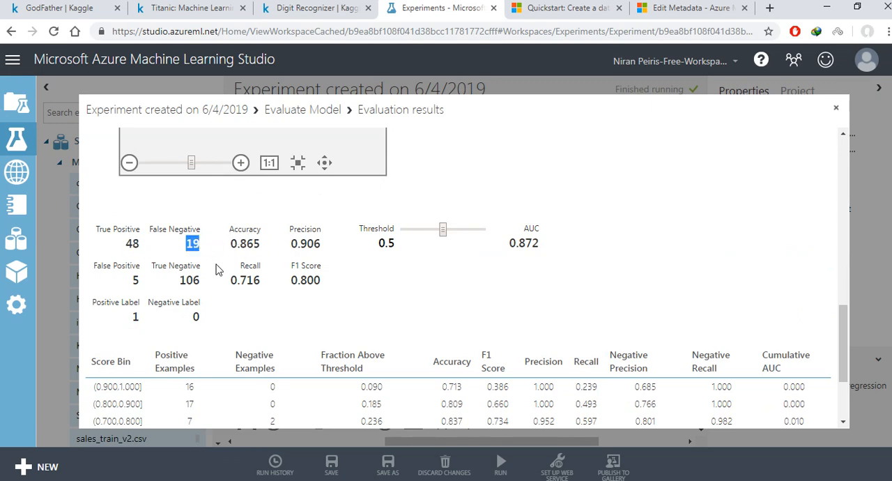
double_click(187, 277)
double_click(135, 278)
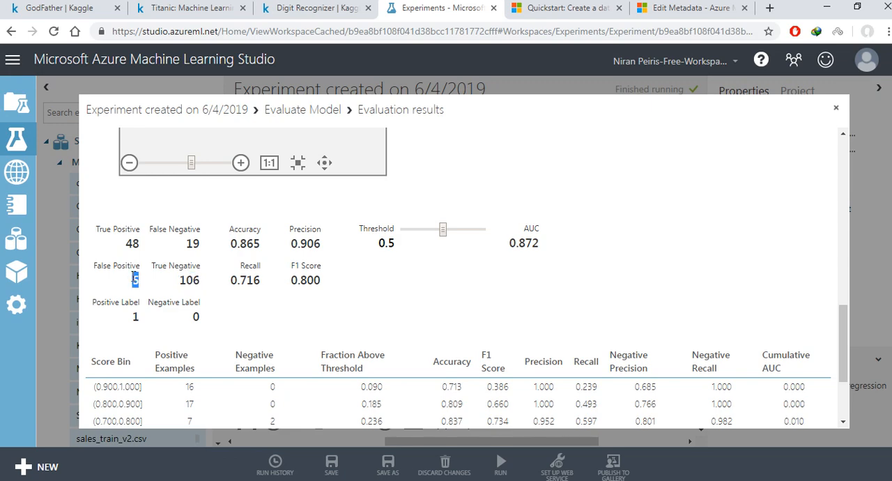
scroll(433, 282, "down", 2)
scroll(558, 317, "up", 10)
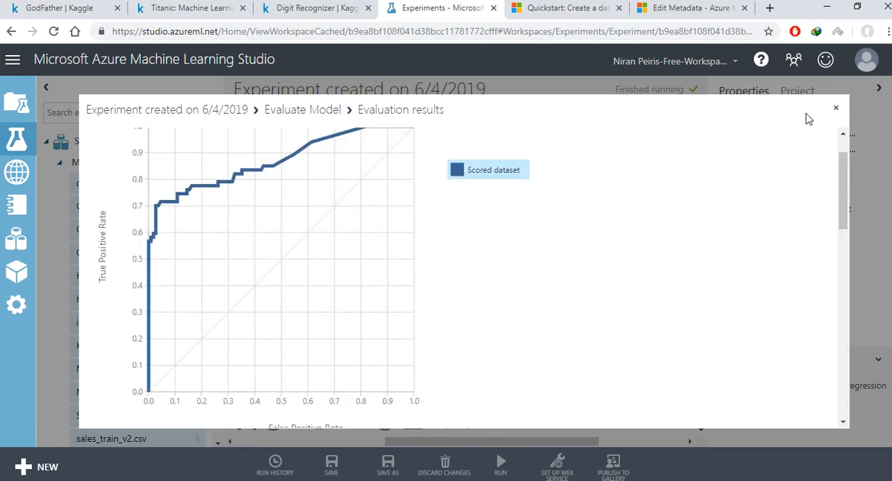
left_click(836, 107)
Step: Add the My titanic test.csv dataset beside the training branch and shift Split Data and Two-Class Decision Forest away from it
left_click_drag(706, 237, 699, 218)
left_click_drag(257, 129, 531, 379)
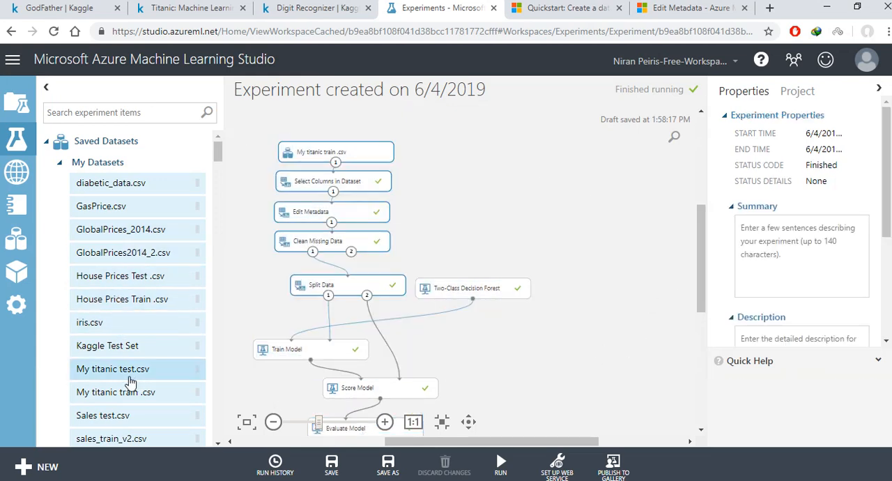
left_click_drag(97, 369, 589, 154)
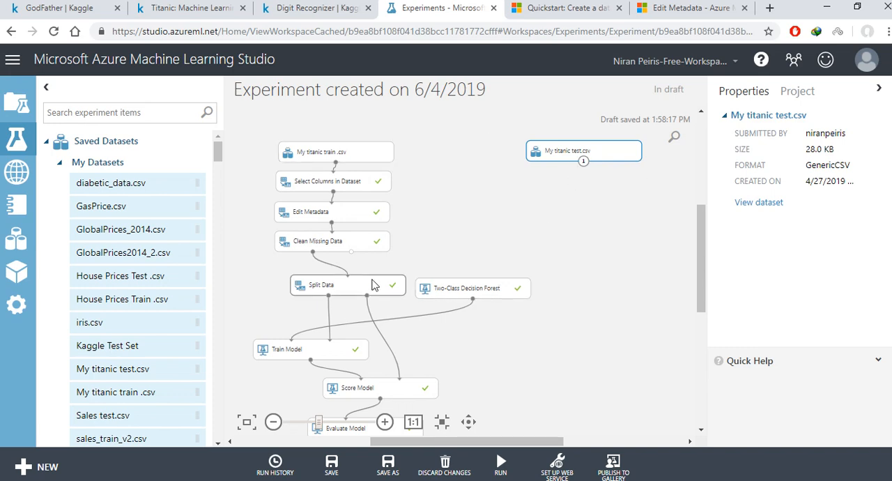
left_click_drag(349, 284, 296, 280)
left_click_drag(436, 287, 406, 288)
left_click_drag(571, 160, 579, 157)
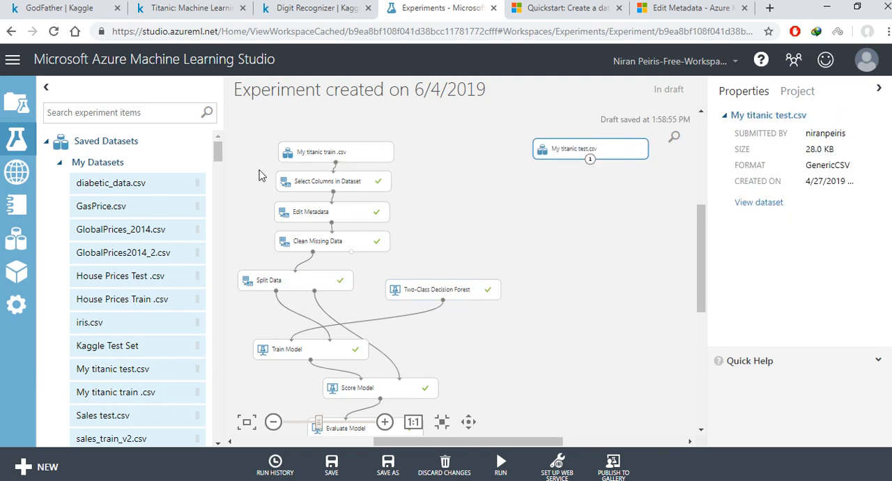
Step: Duplicate the training branch's Select Columns in Dataset, Edit Metadata and Clean Missing Data modules and connect the copies beneath My titanic test.csv
left_click_drag(258, 169, 418, 268)
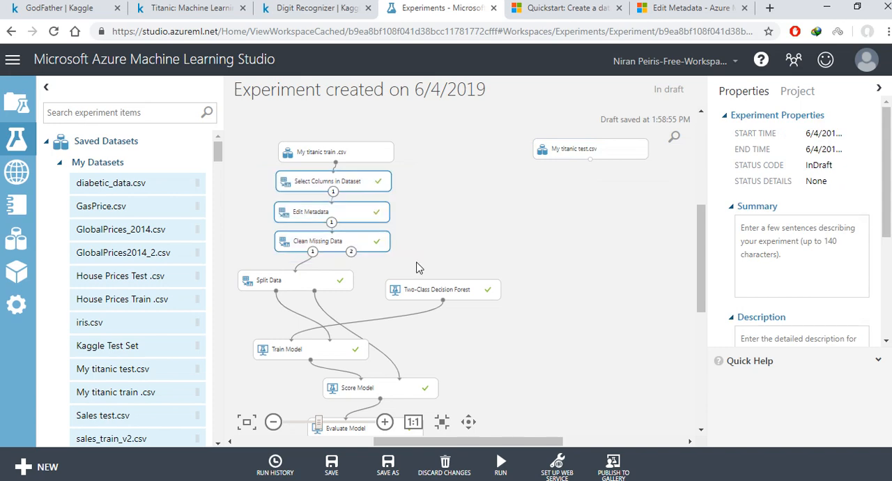
key("ctrl+c")
left_click(553, 226)
key("ctrl+v")
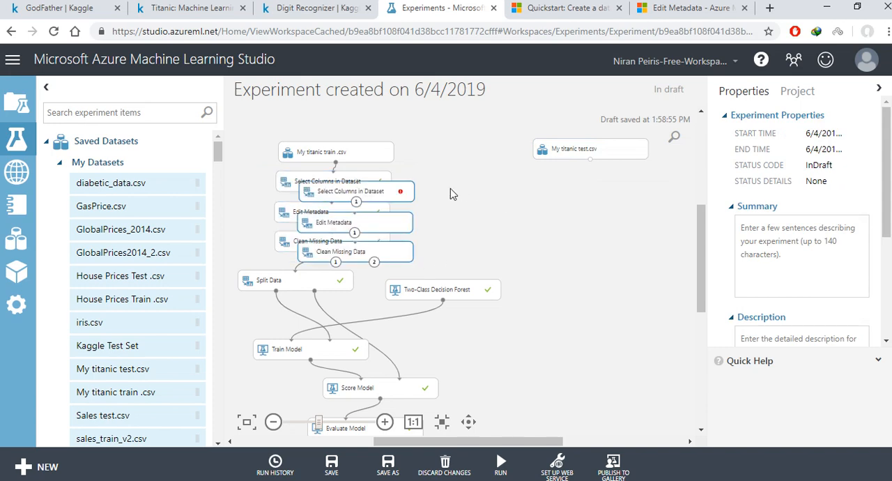
mouse_move(386, 190)
left_mouse_down()
mouse_move(623, 179)
mouse_move(596, 184)
left_mouse_up()
left_click(481, 180)
Step: Remove Survived from the columns selected by the test branch's Select Columns in Dataset module
left_click(619, 184)
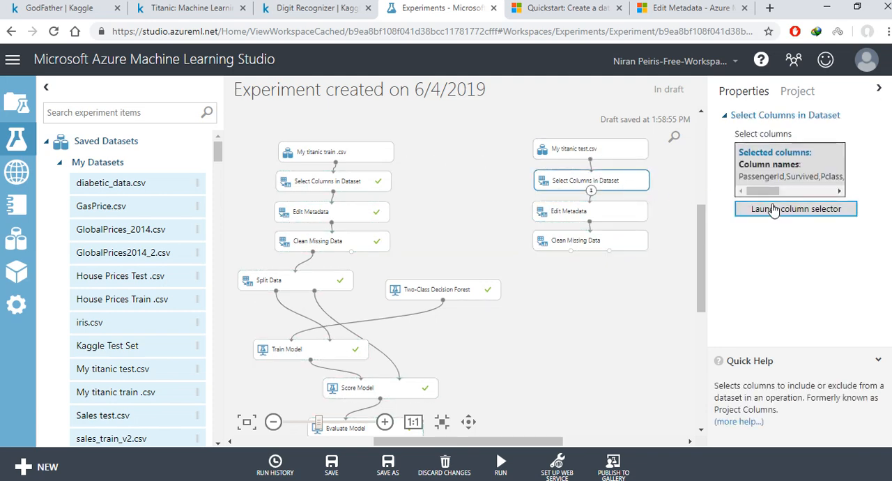
left_click(773, 209)
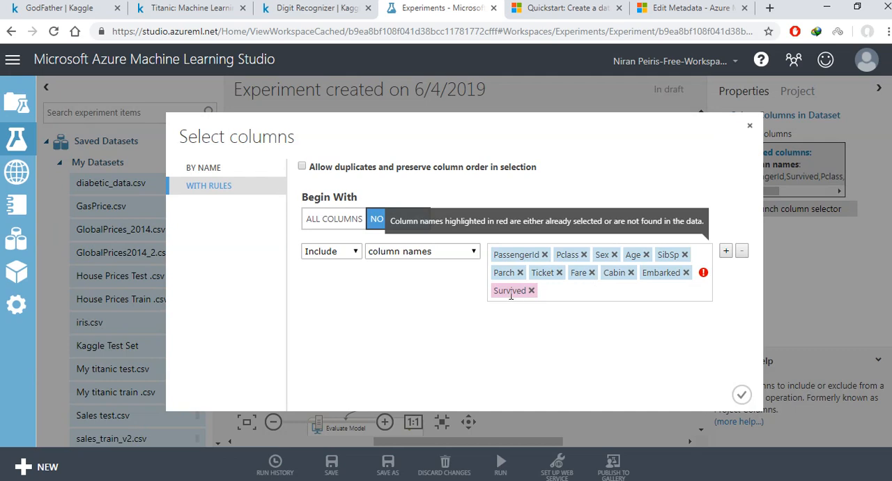
left_click(531, 291)
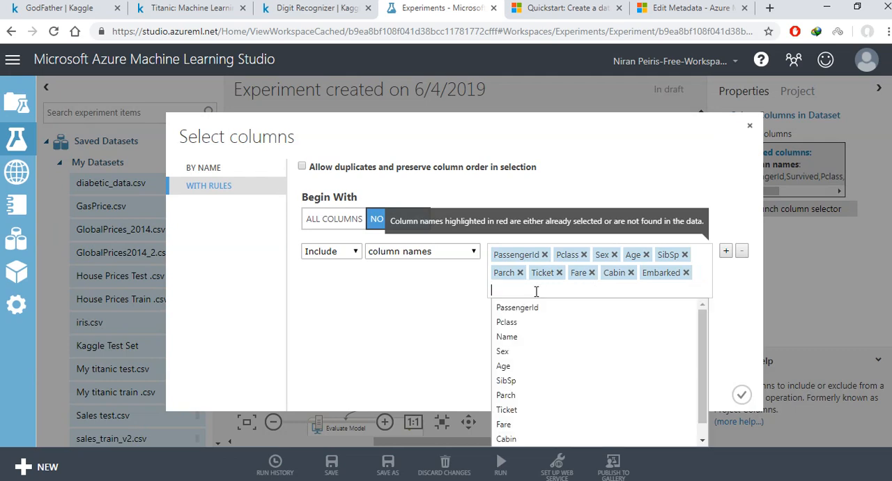
left_click(741, 394)
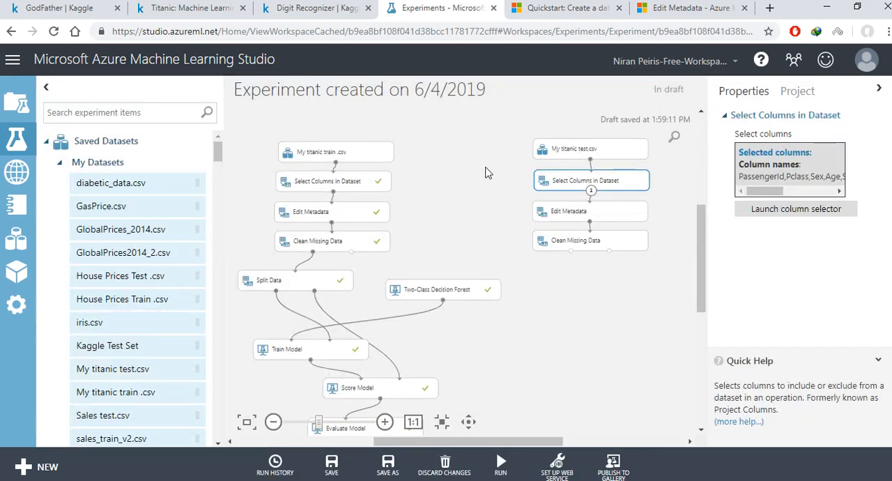
scroll(700, 241, "down", 2)
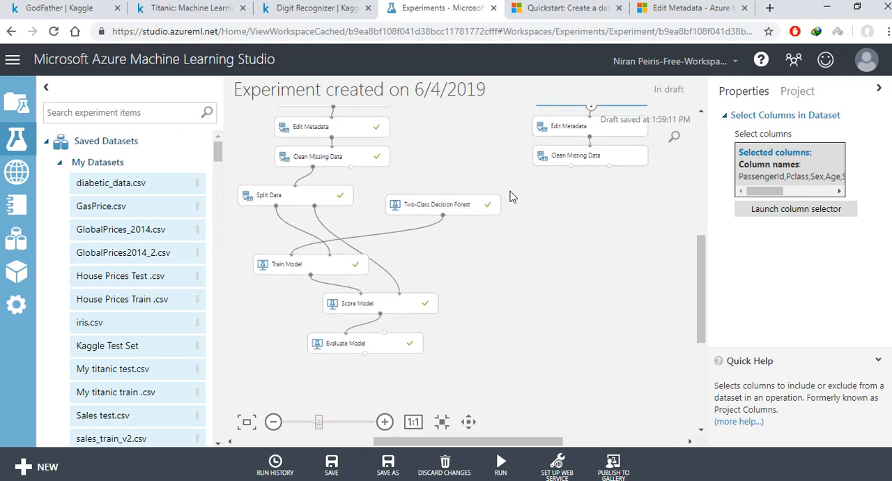
scroll(698, 245, "up", 3)
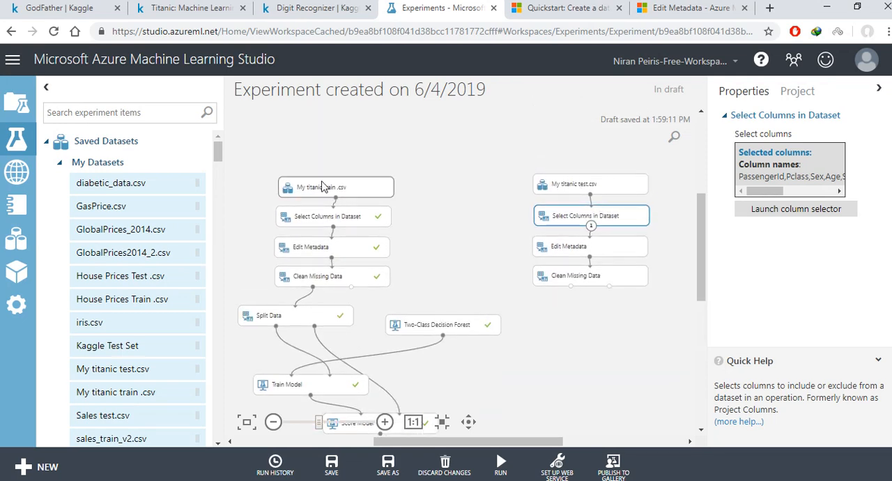
left_click_drag(701, 218, 701, 279)
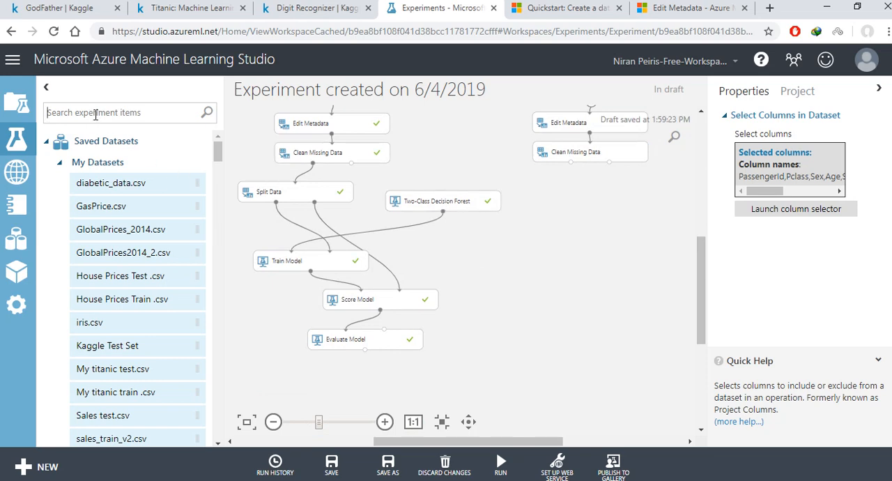
type("t")
type("e")
key("BackSpace")
key("BackSpace")
type("tra")
left_click(454, 259)
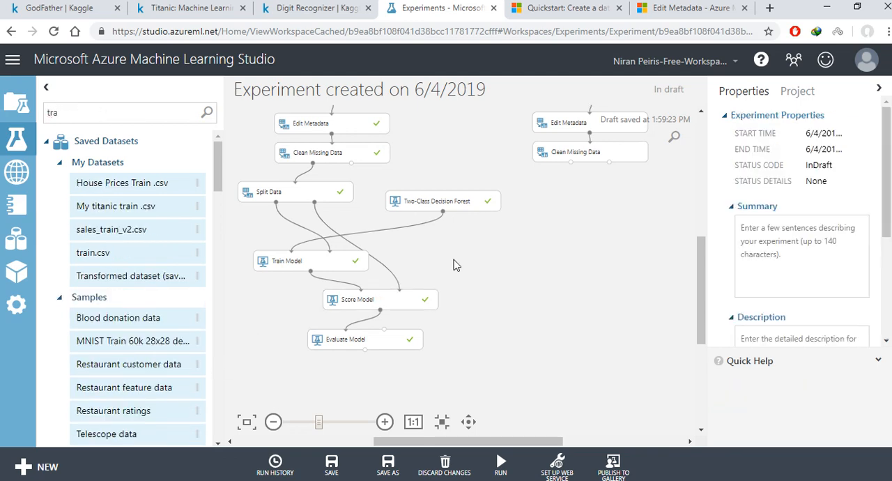
Step: Duplicate the existing Train Model module and place the copy in the free space below the test branch
left_click(341, 268)
left_click(509, 249)
key("ctrl+v")
left_click_drag(347, 272, 549, 244)
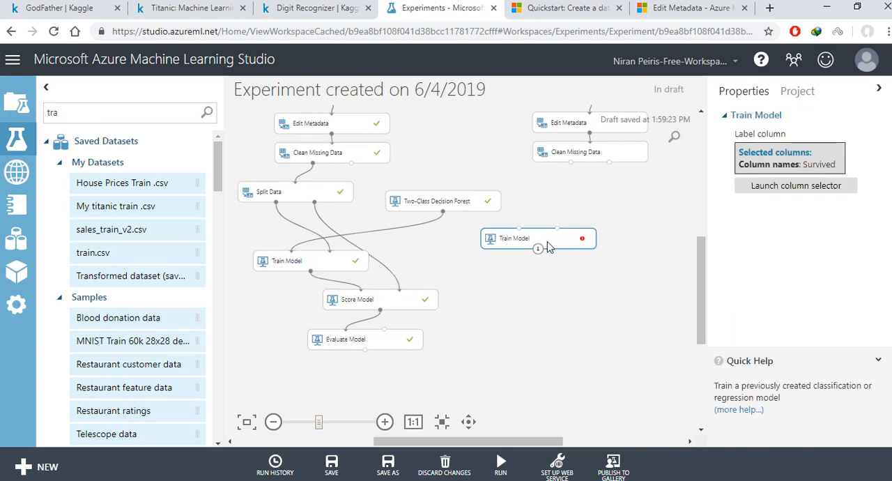
Step: Duplicate the existing Score Model module and place the copy below the new Train Model, leaving space between the two
left_click(428, 300)
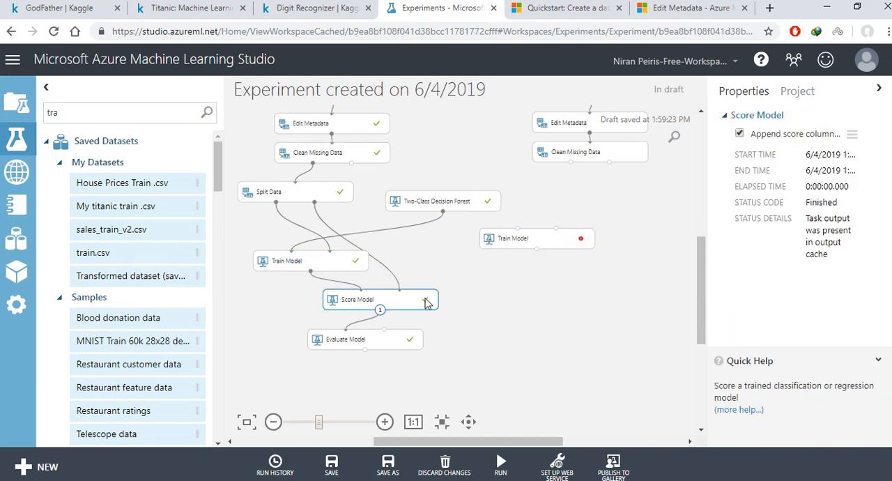
left_click(576, 299)
key("ctrl+v")
left_click_drag(428, 321, 606, 280)
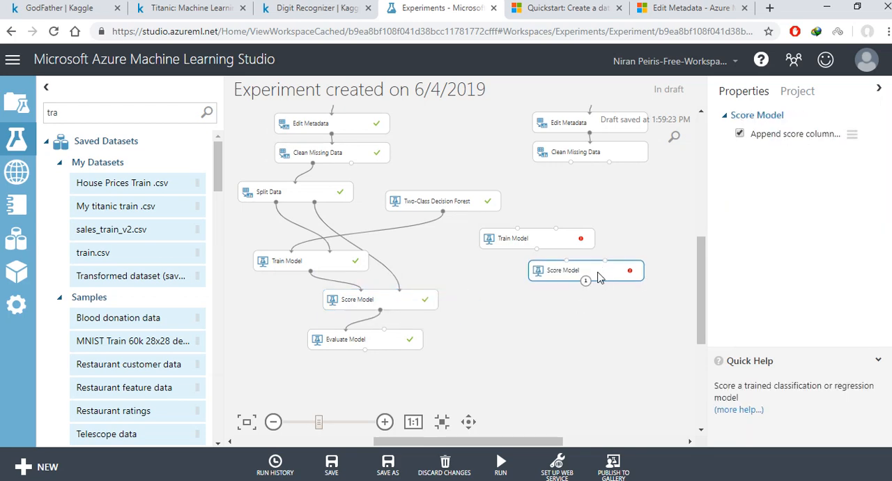
left_click_drag(574, 245, 580, 322)
left_click(590, 294)
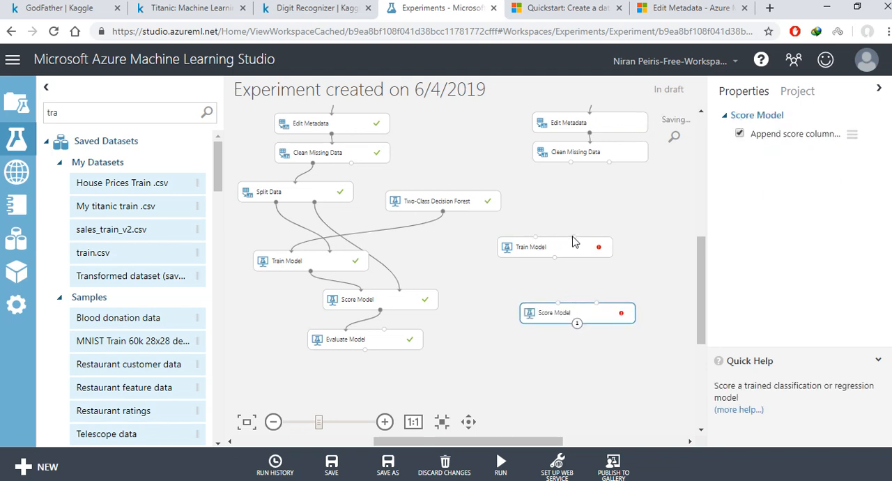
Step: Connect Two-Class Decision Forest and the training branch's Clean Missing Data to the new Train Model, and reposition the forest beside Clean Missing Data
left_click_drag(443, 212, 535, 240)
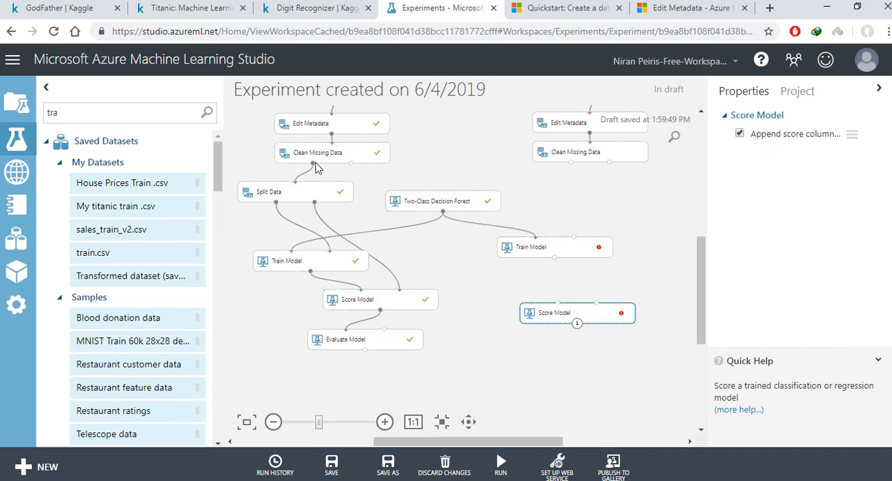
left_click_drag(314, 165, 528, 260)
left_click_drag(465, 202, 482, 155)
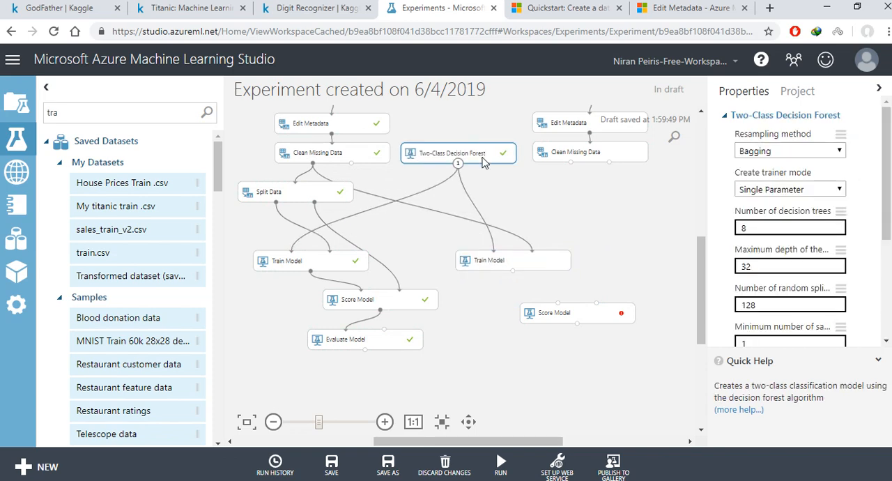
left_click_drag(551, 259, 530, 238)
Step: Connect the new Train Model and the test branch's Clean Missing Data to the new Score Model, and run the experiment
left_click_drag(571, 309, 490, 251)
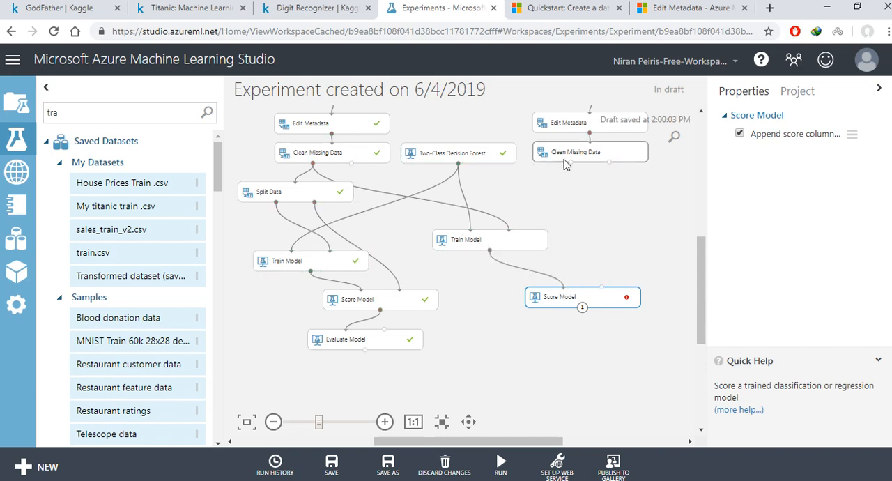
left_click_drag(571, 163, 592, 284)
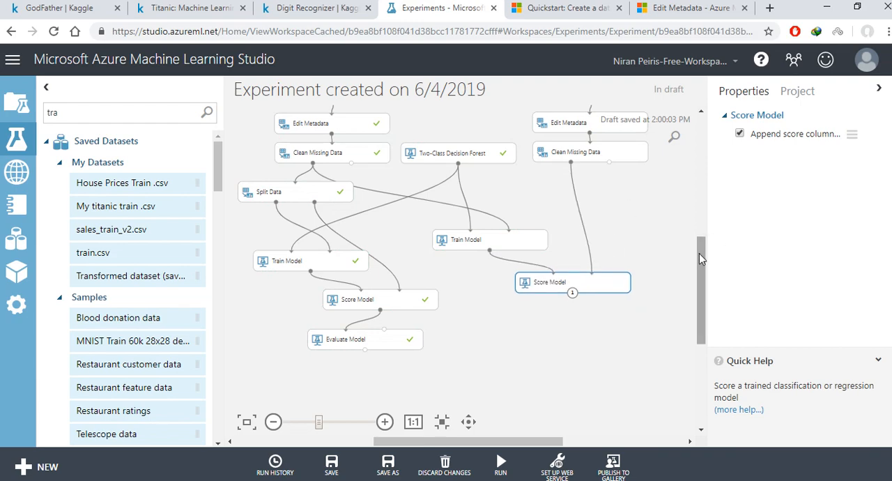
left_click_drag(699, 253, 737, 264)
scroll(690, 279, "down", 1)
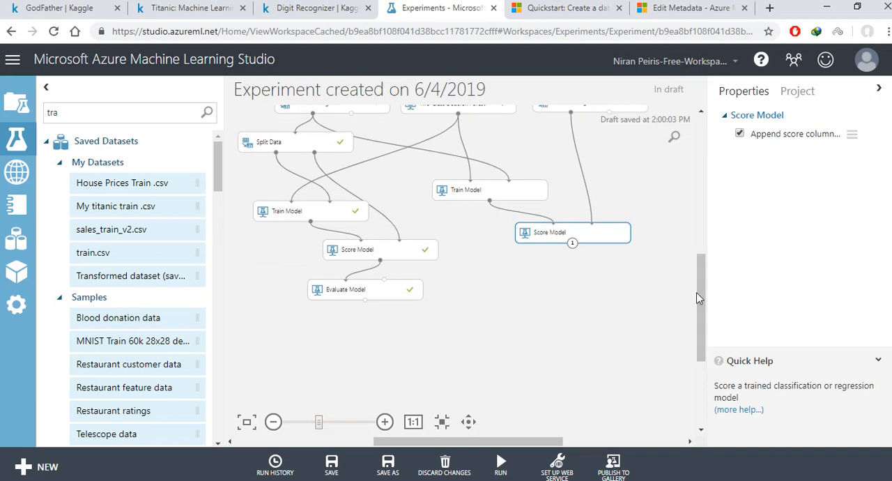
left_click(512, 462)
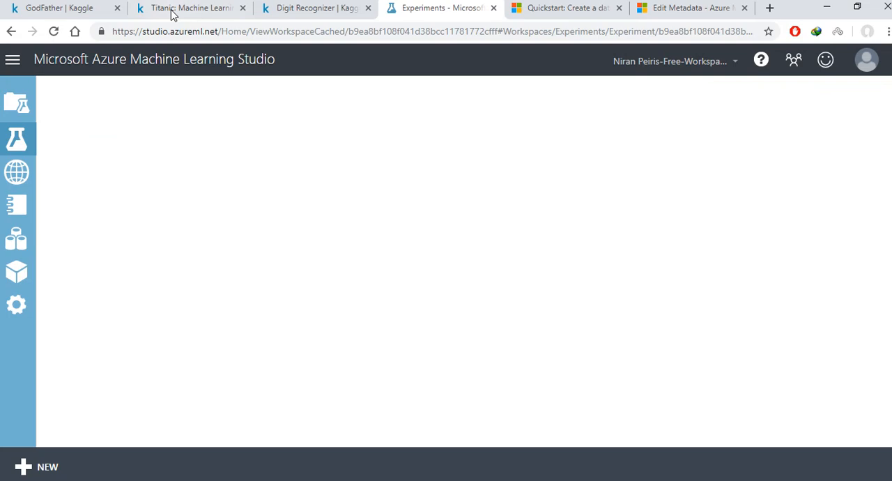
Step: Switch to Kaggle's Titanic data page and examine the columns of the gender_submission.csv sample file
left_click(170, 10)
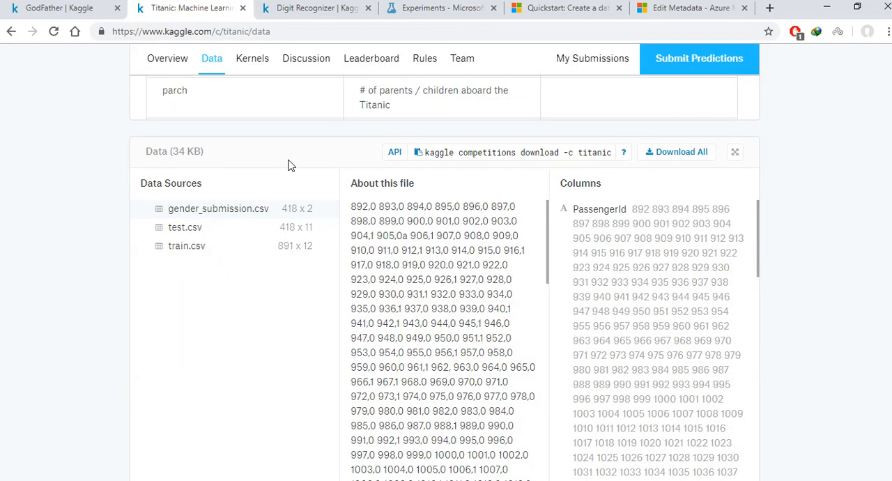
scroll(401, 220, "down", 3)
scroll(715, 229, "down", 5)
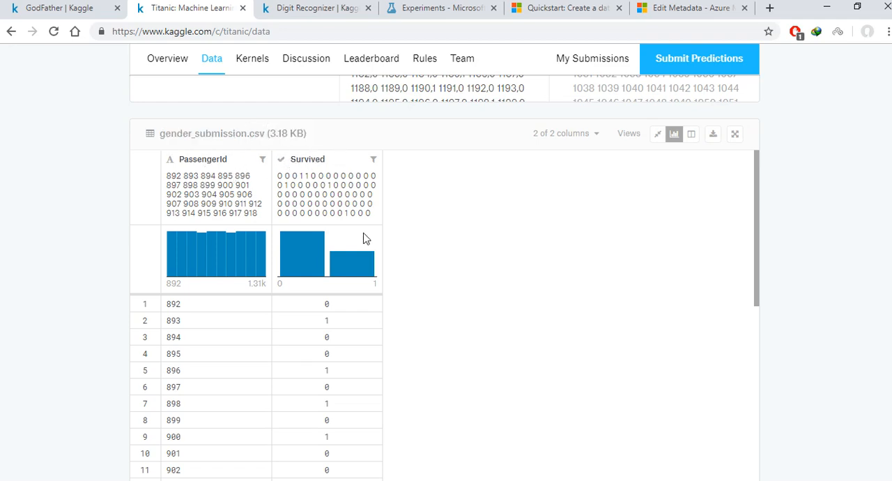
scroll(446, 230, "down", 10)
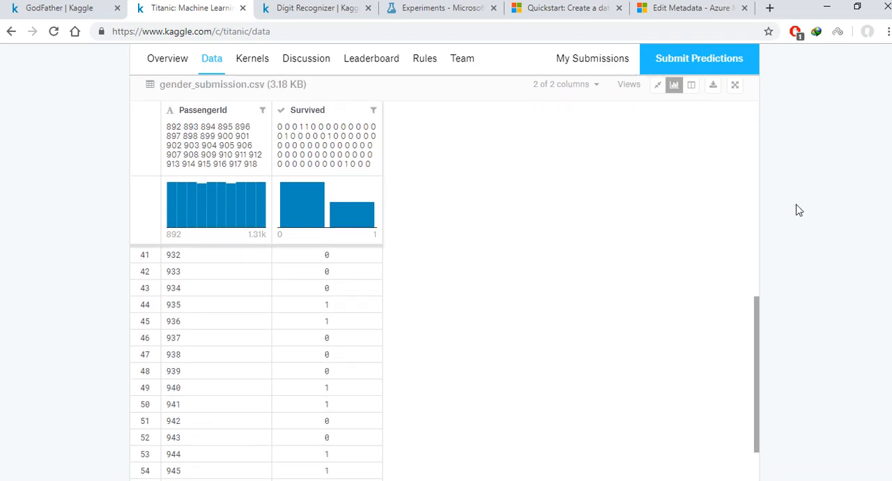
scroll(793, 204, "up", 3)
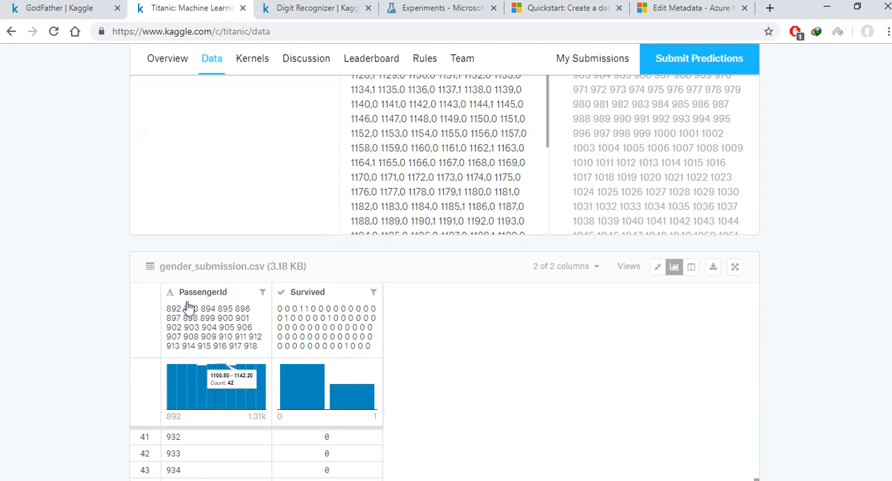
scroll(713, 147, "up", 5)
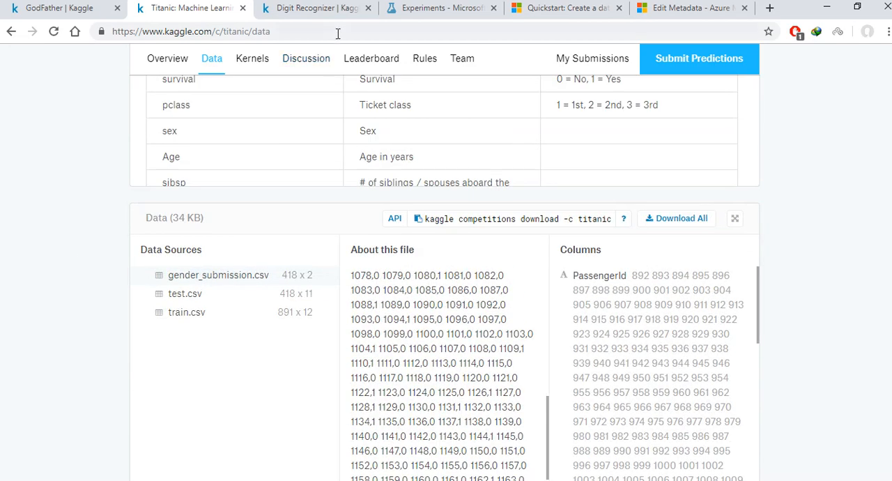
Step: Return to the Azure experiment and visualize the test branch Score Model's scored dataset with the statistics pane collapsed
left_click(347, 12)
left_click(418, 10)
left_click(562, 233)
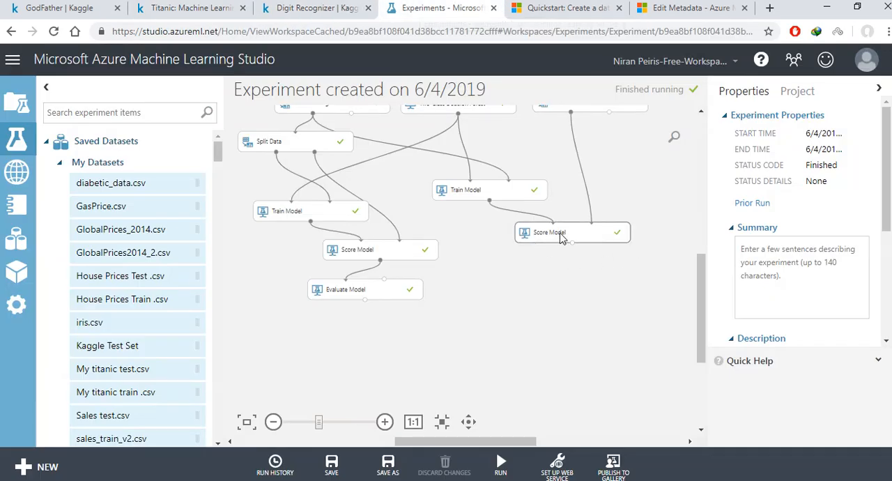
right_click(561, 236)
mouse_move(642, 335)
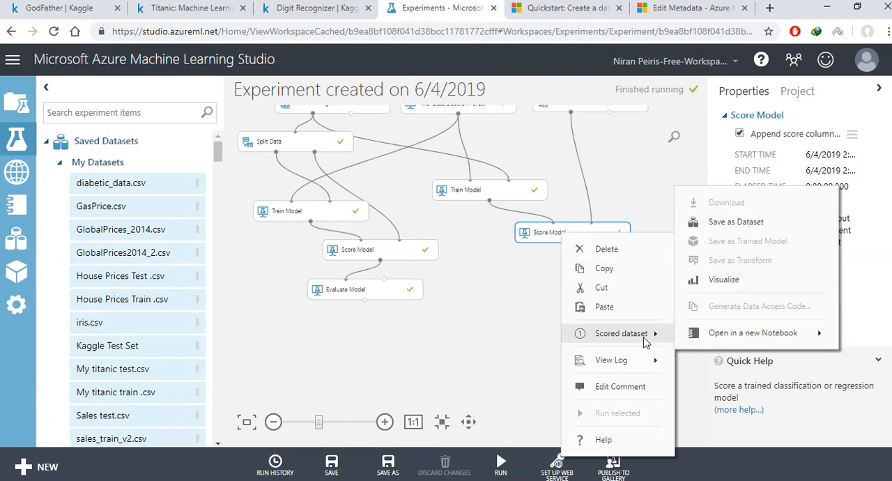
left_click(725, 286)
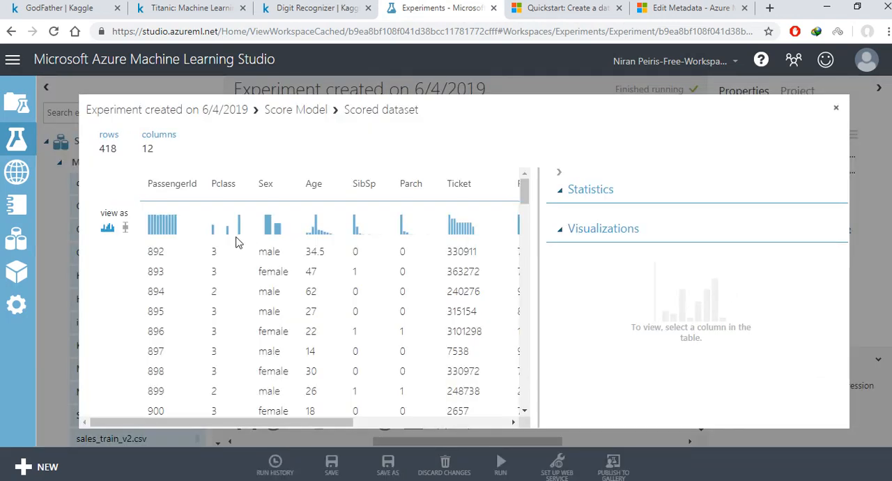
left_click(559, 172)
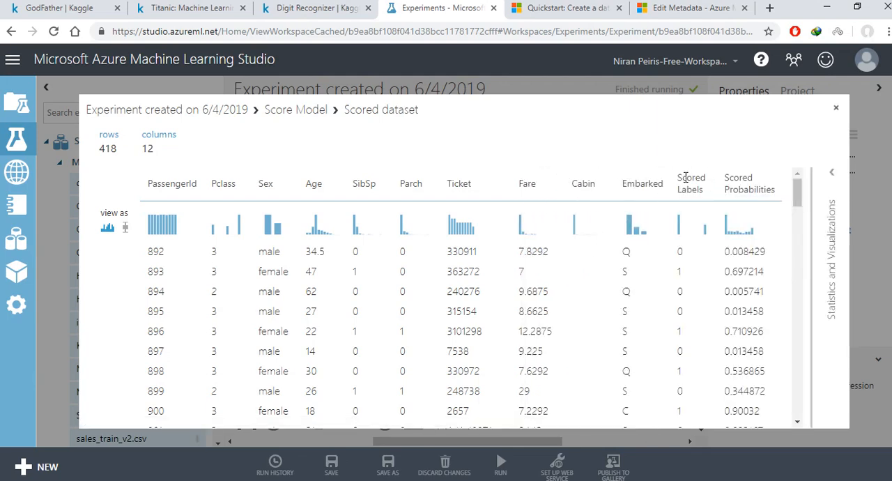
Step: Compare the scored dataset's columns with Kaggle's gender_submission.csv format, and close the scored dataset view
left_click(182, 10)
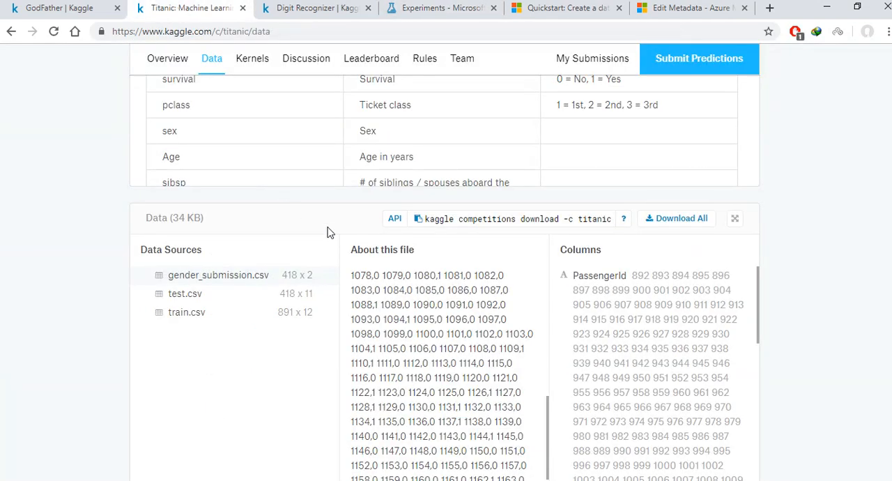
left_click(313, 276)
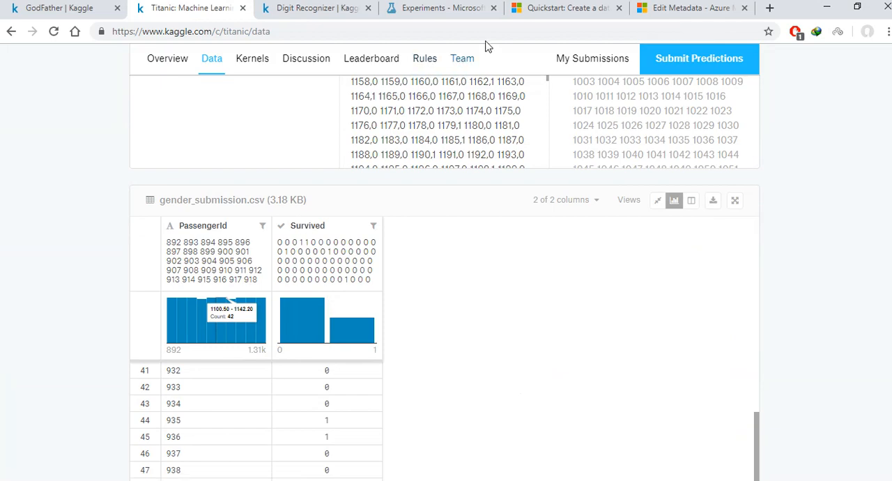
left_click(474, 8)
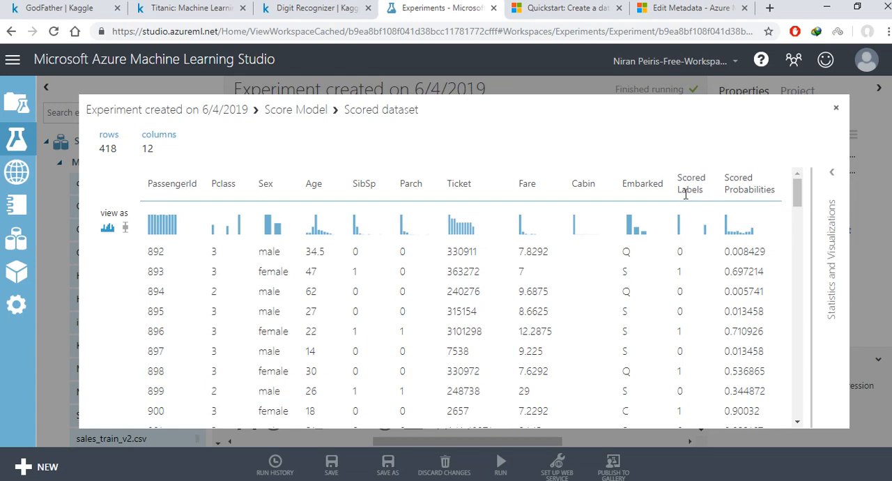
left_click(837, 110)
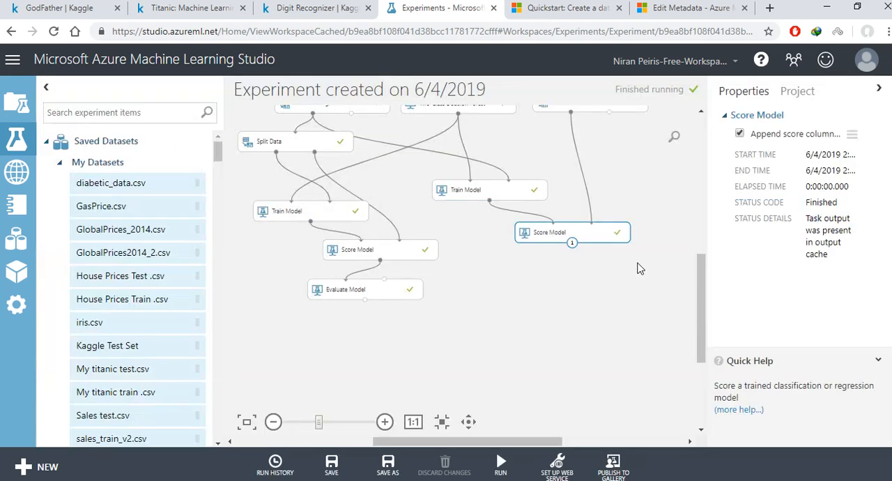
Step: Add Select Columns in Dataset, Edit Metadata and Convert to CSV modules in a column below the test branch's Score Model
scroll(703, 271, "down", 1)
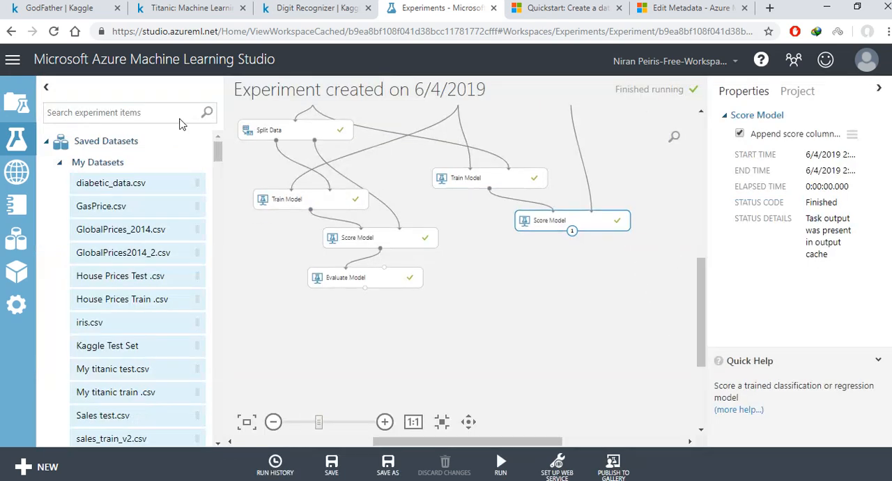
left_click(180, 112)
type("select")
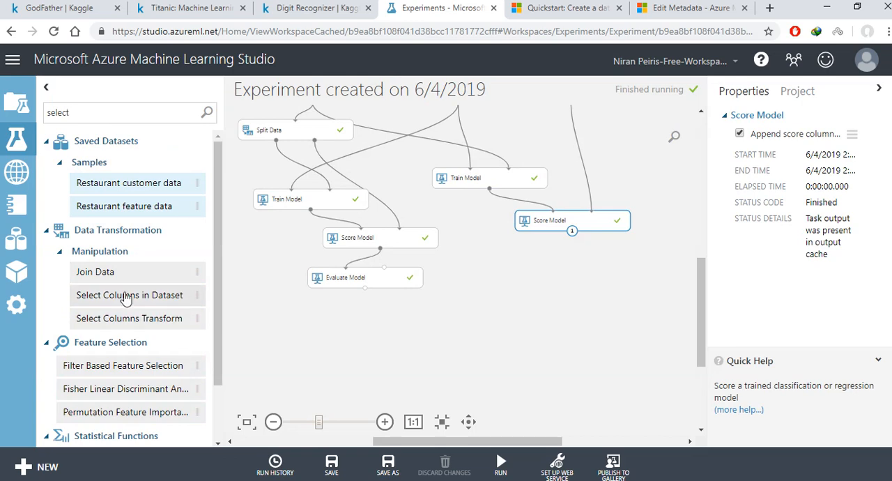
left_click_drag(149, 294, 576, 272)
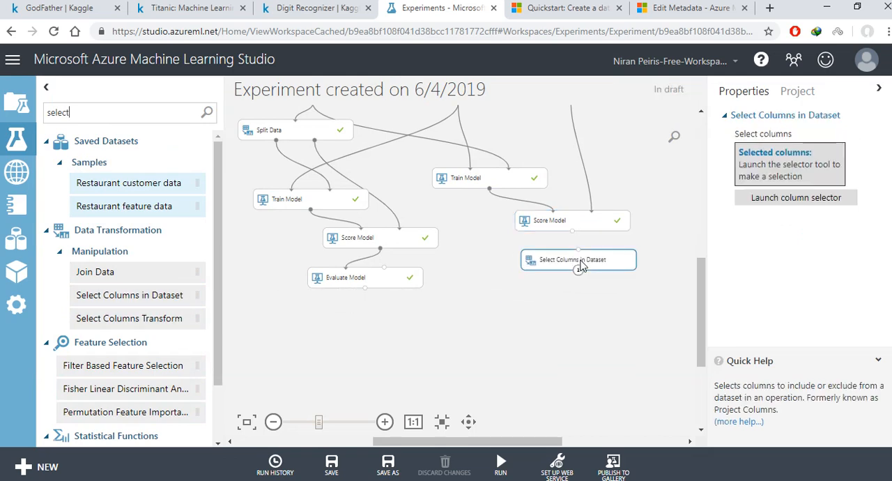
double_click(92, 108)
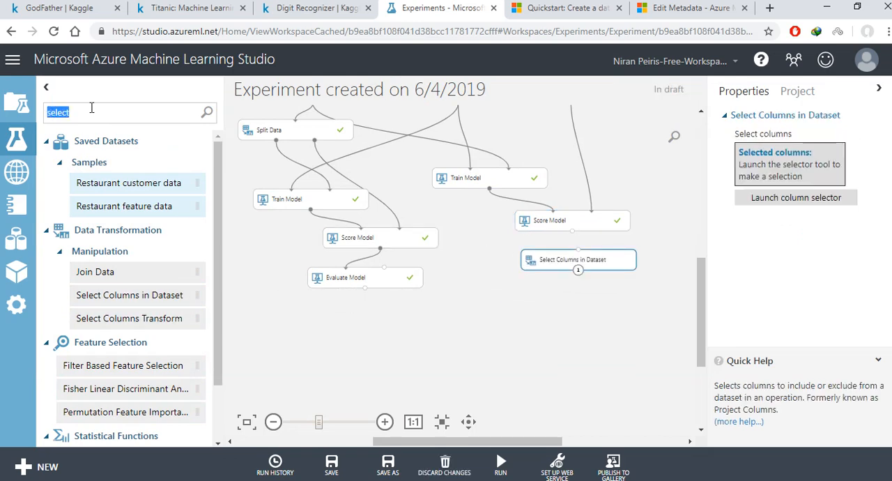
type("edit")
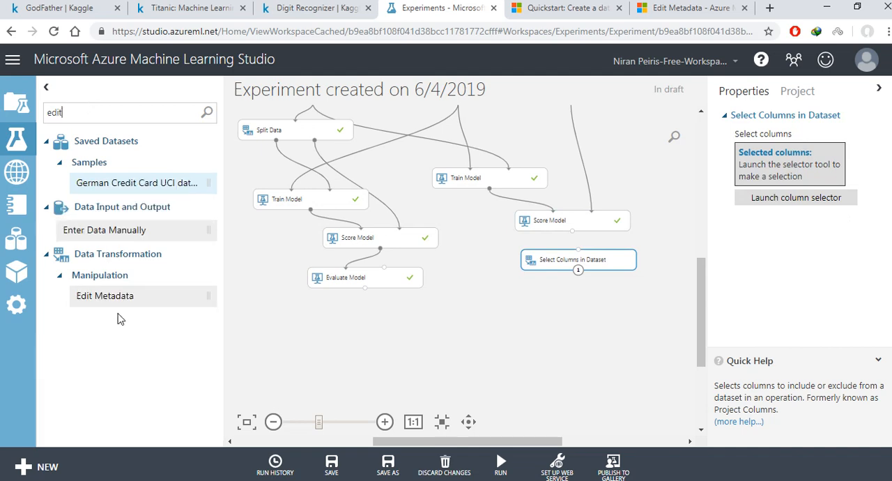
left_click_drag(143, 298, 583, 304)
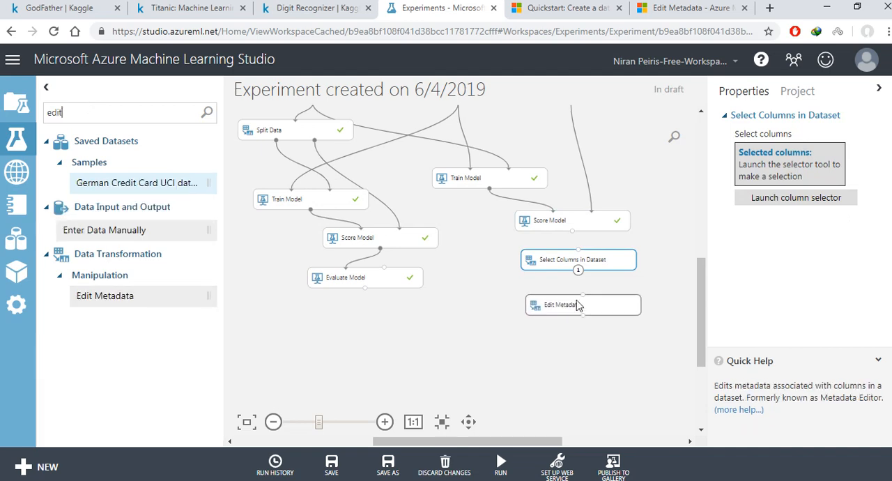
double_click(98, 111)
type("conve")
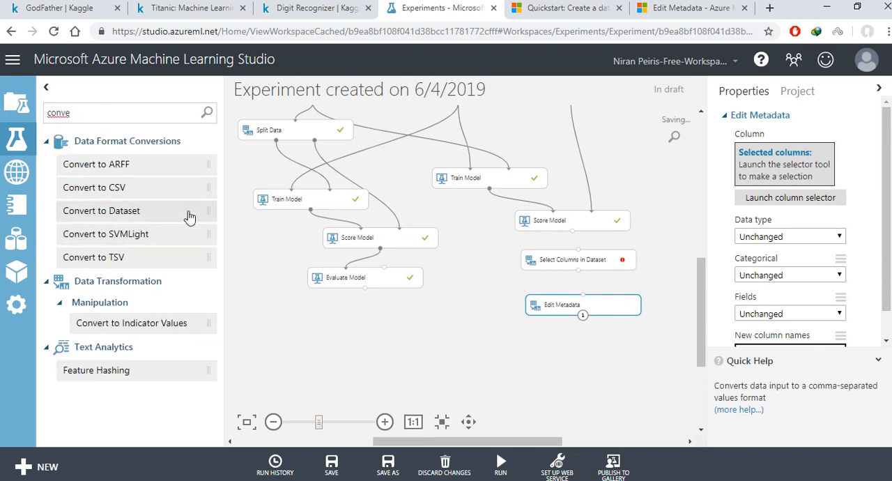
left_click_drag(111, 188, 568, 347)
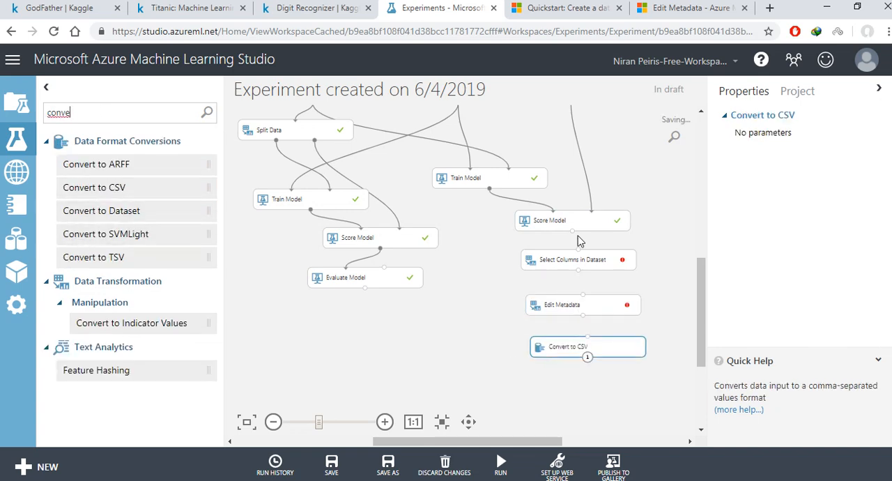
Step: Connect the test branch's Score Model to Select Columns in Dataset, Edit Metadata and Convert to CSV in sequence
left_click_drag(572, 231, 580, 259)
left_click_drag(578, 270, 587, 313)
left_click_drag(582, 319, 591, 346)
Step: Configure Select Columns in Dataset to keep only the PassengerId and Scored Labels columns
left_click(592, 259)
left_click(819, 200)
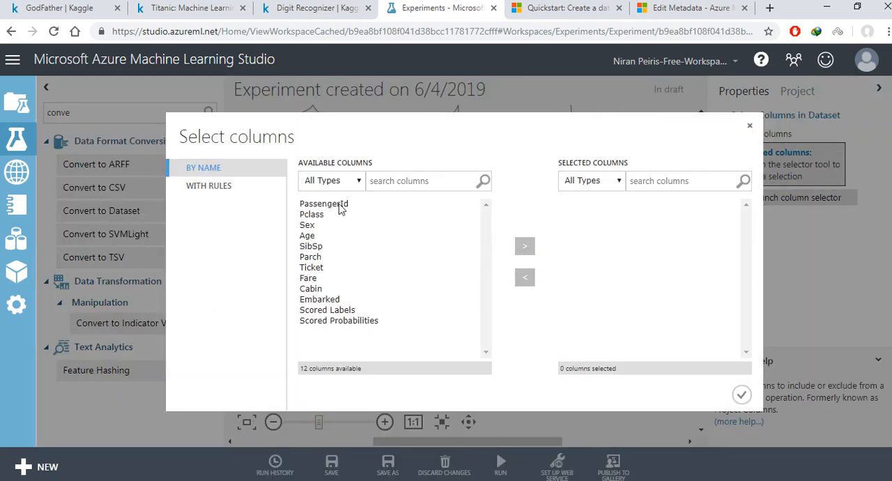
left_click(339, 207)
left_click(338, 311, "ctrl")
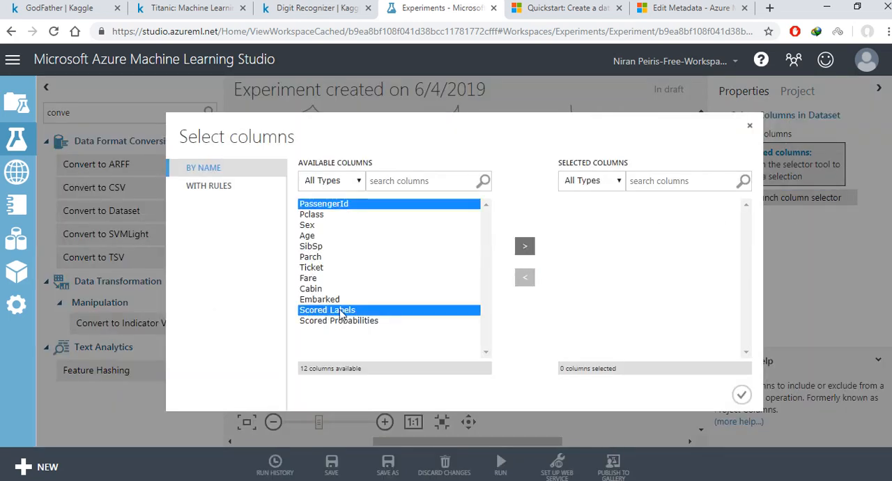
left_click(525, 245)
left_click(742, 395)
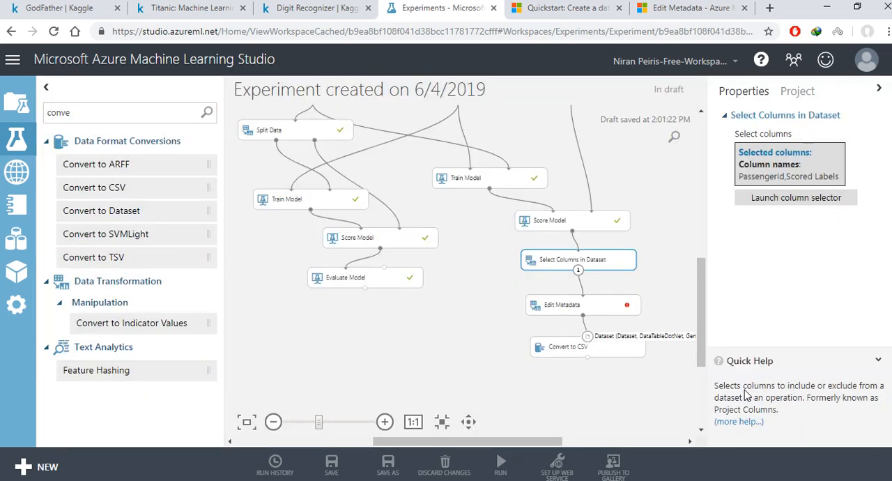
Step: Set the Edit Metadata module to act on the Scored Labels column
left_click(592, 304)
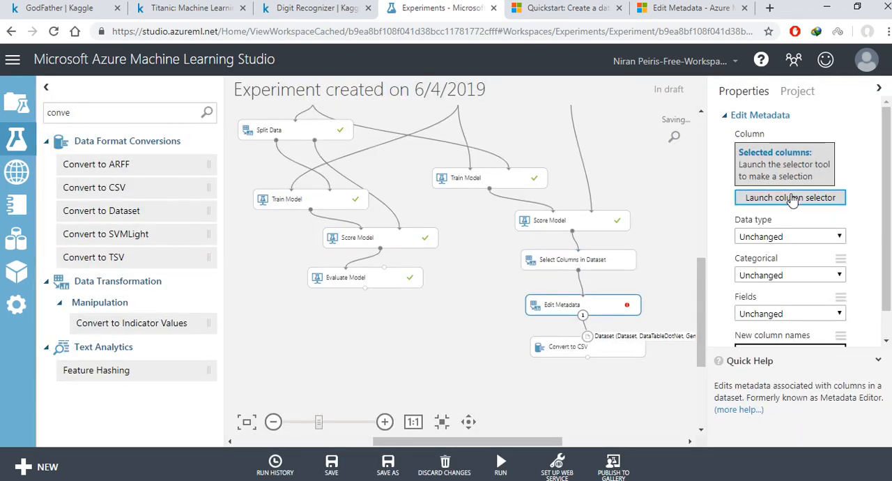
left_click(791, 198)
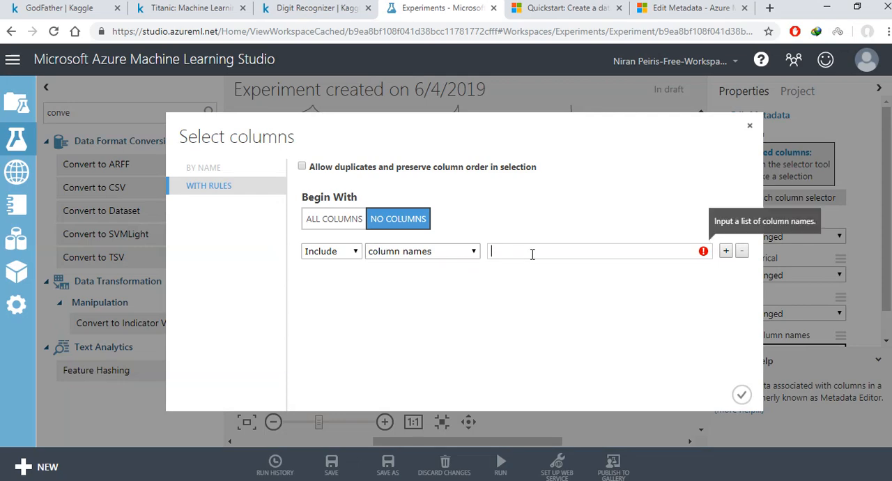
type("s")
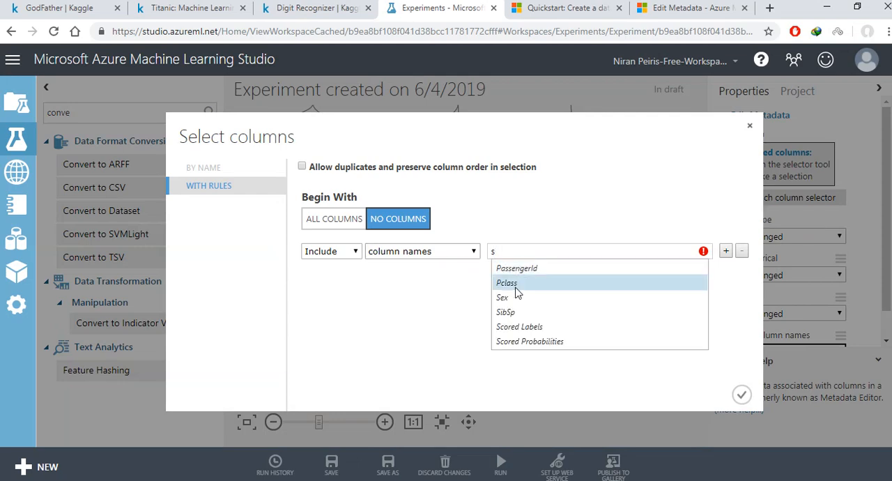
left_click(516, 321)
left_click(741, 396)
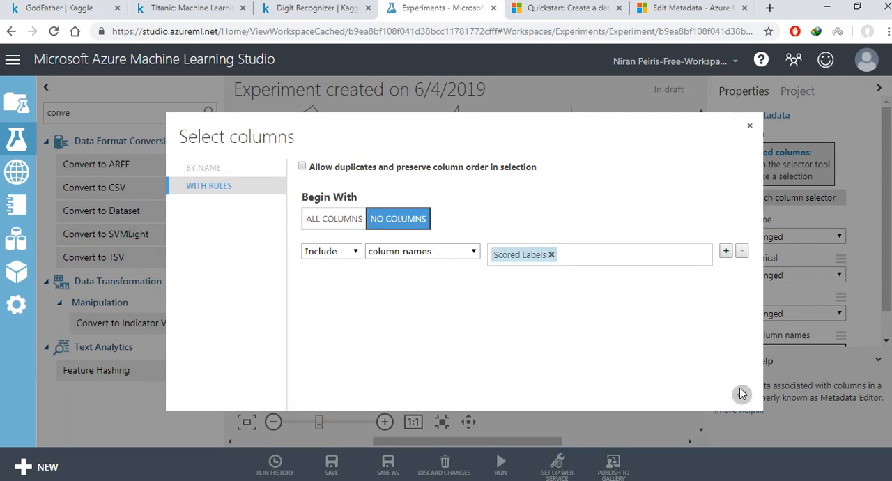
Step: Enter Servived as the new column name in the Edit Metadata module and recheck the entry
left_click(775, 319)
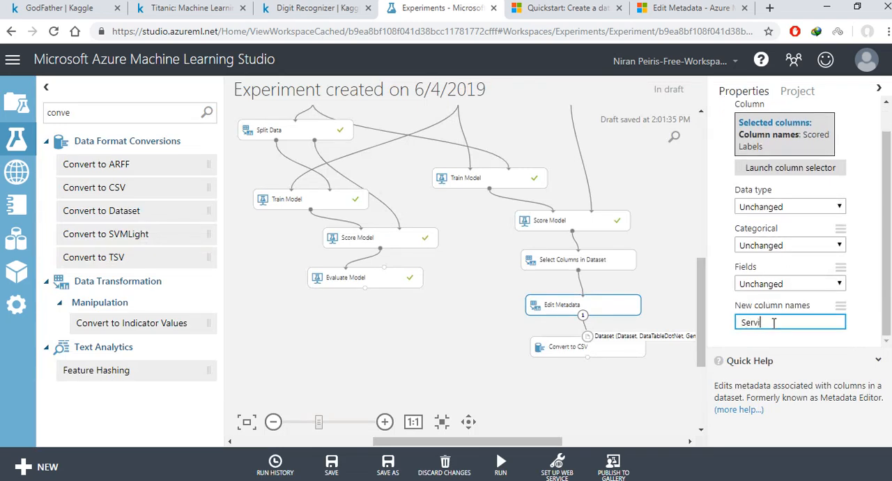
left_click(453, 318)
left_click(601, 347)
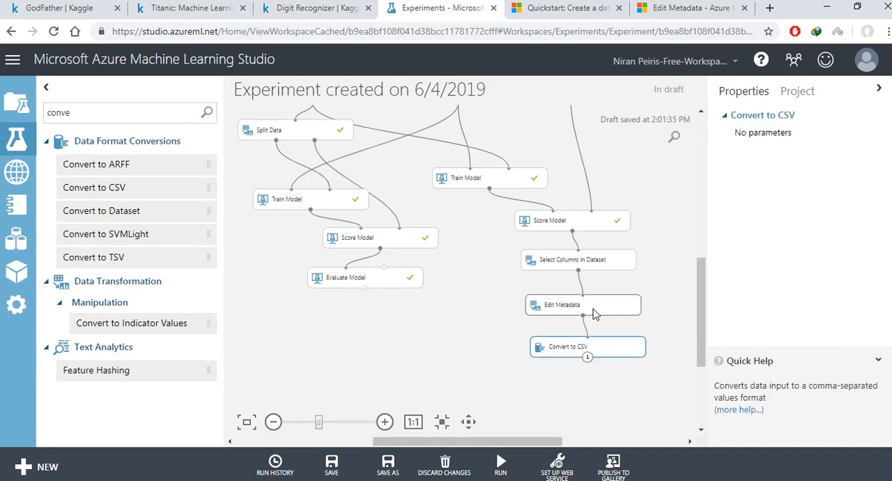
left_click(593, 312)
scroll(778, 331, "down", 1)
left_click(778, 327)
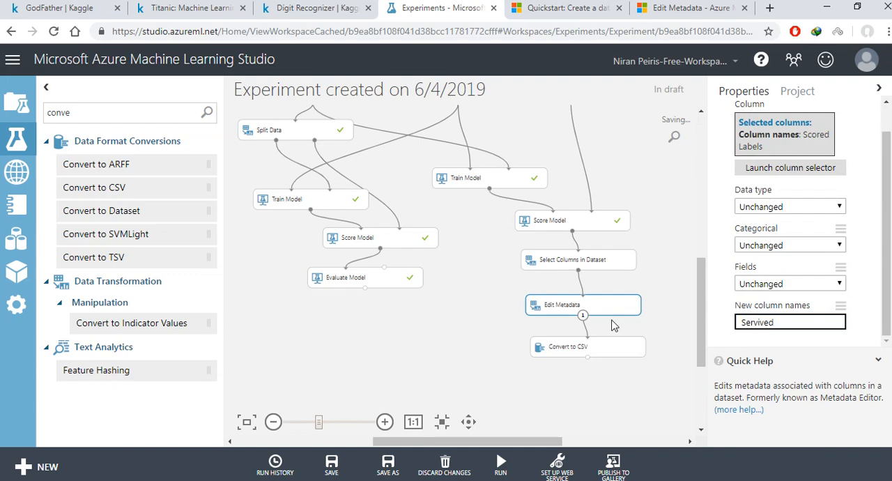
Step: Check the label column's spelling in Kaggle's gender_submission.csv, correct Edit Metadata's new column name to Survived, and run the experiment
left_click(200, 17)
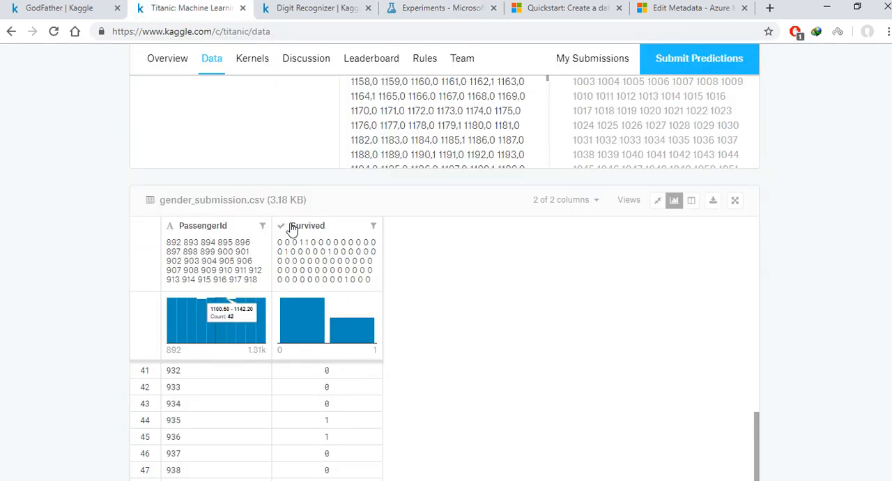
left_click(440, 7)
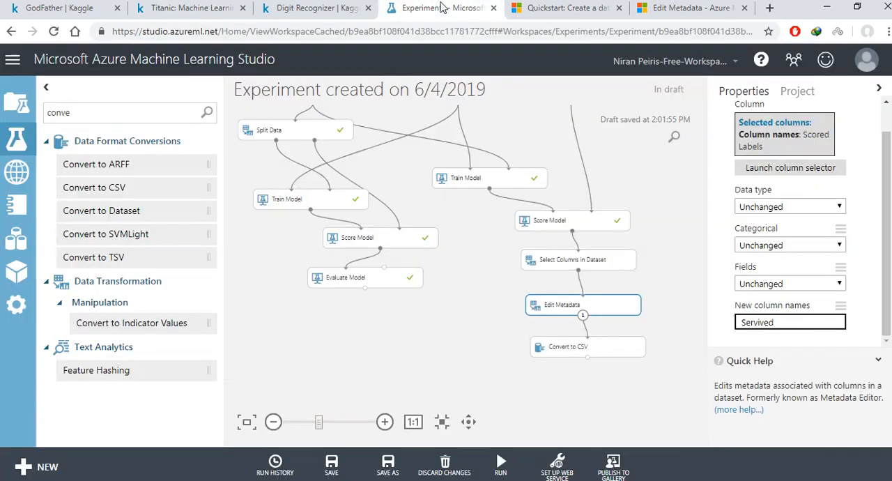
left_click(751, 323)
key("BackSpace")
type("u")
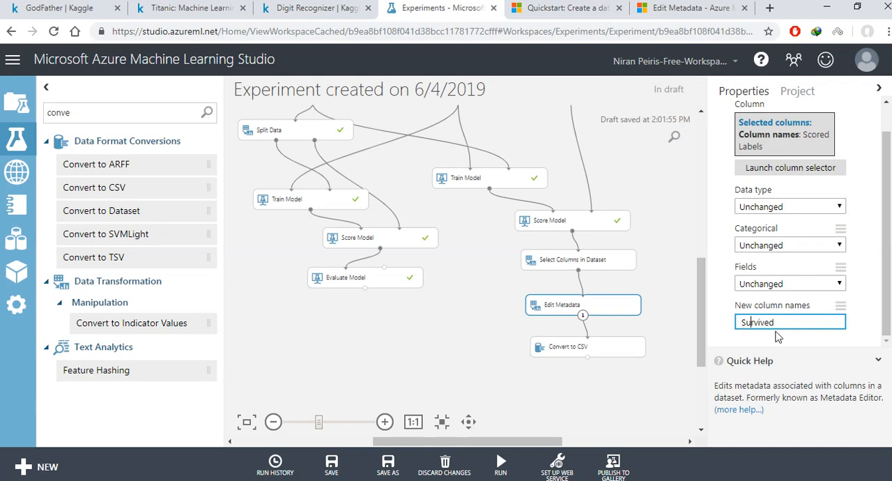
left_click(526, 333)
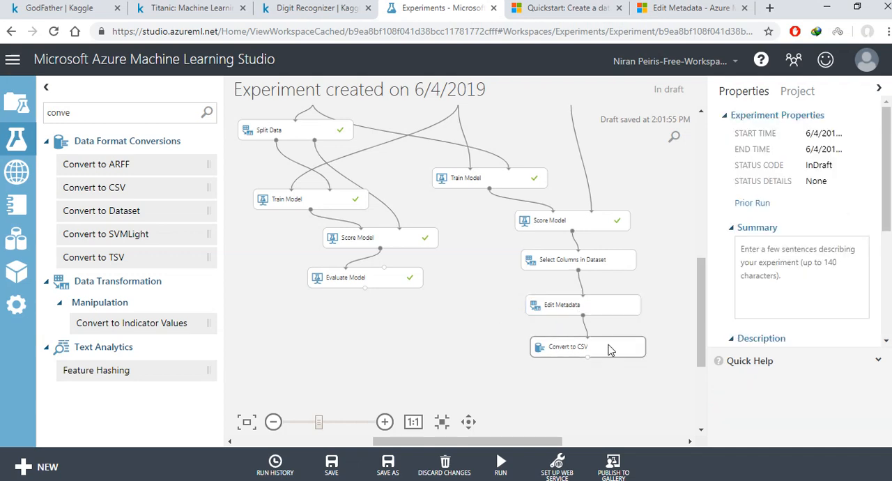
left_click(606, 311)
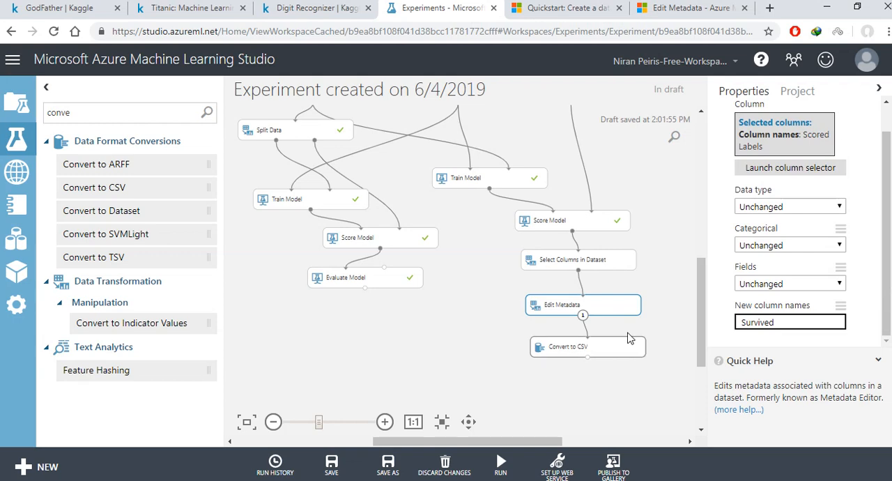
left_click(513, 464)
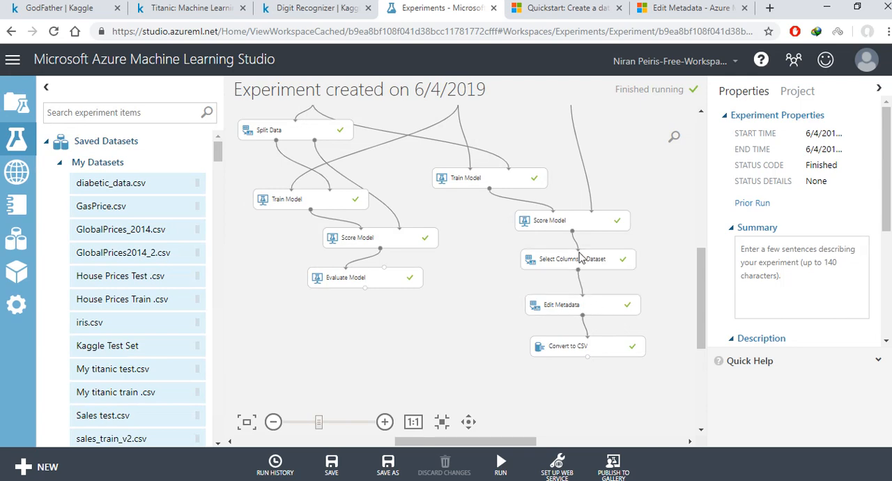
Step: Visualize the results dataset of Select Columns in Dataset, check its columns, and close the view
left_click(580, 258)
left_click(568, 220)
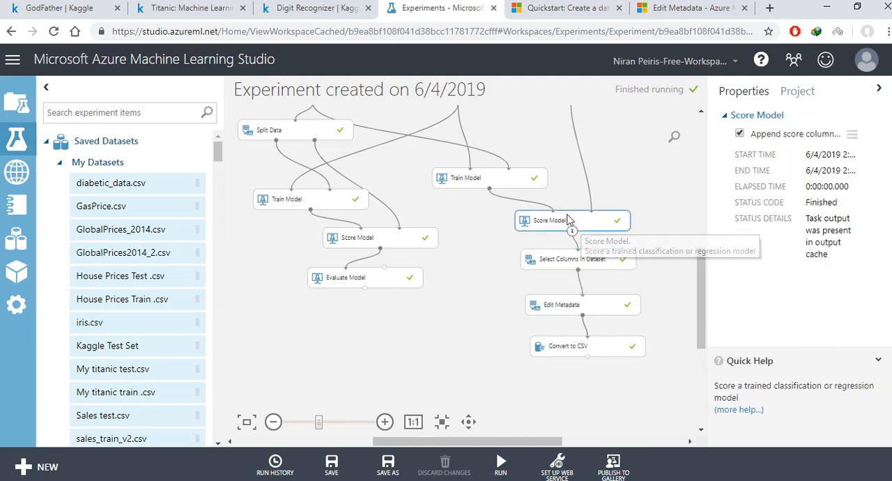
left_click(588, 258)
right_click(591, 263)
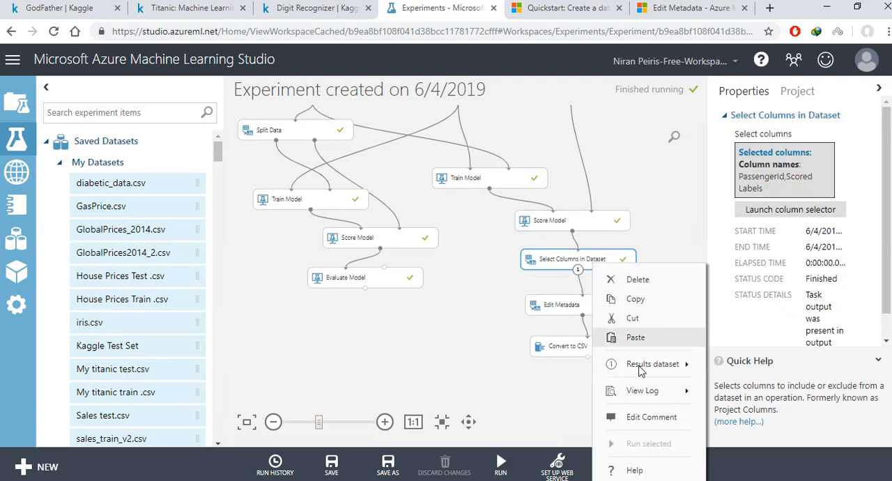
mouse_move(664, 372)
left_click(727, 312)
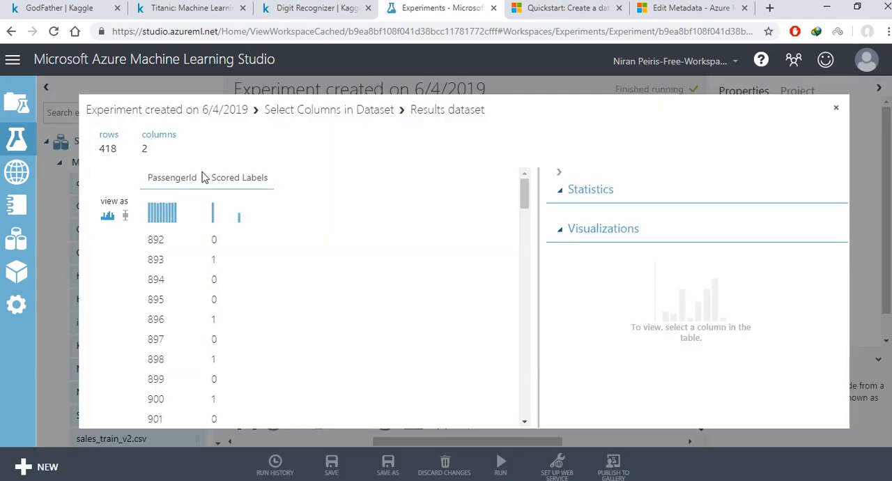
left_click(835, 107)
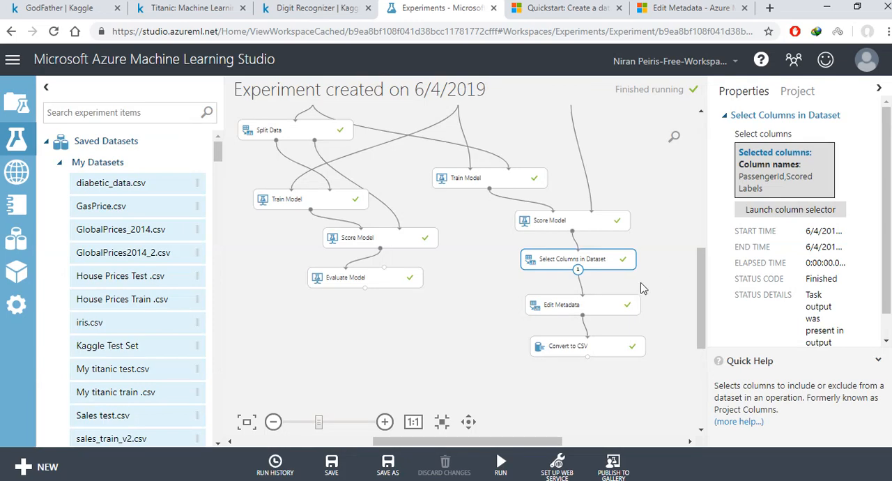
Step: Visualize the Edit Metadata module's results dataset to check the renamed column
left_click(607, 306)
right_click(607, 306)
mouse_move(686, 373)
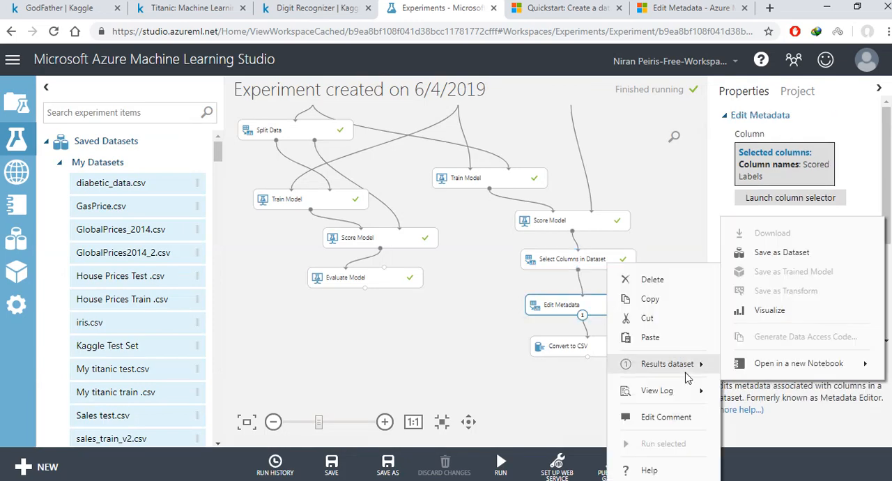
left_click(759, 311)
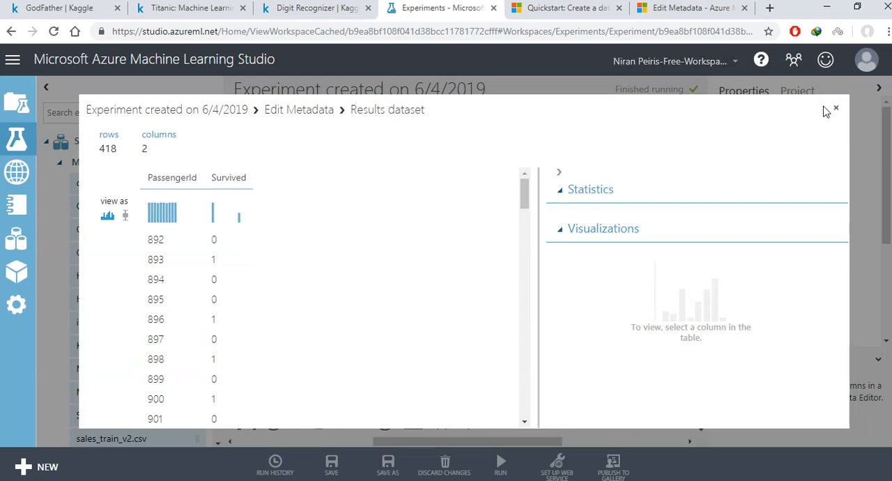
Step: Compare the Edit Metadata results with Kaggle's gender_submission.csv sample, and close the results view
scroll(324, 185, "down", 10)
left_click(190, 8)
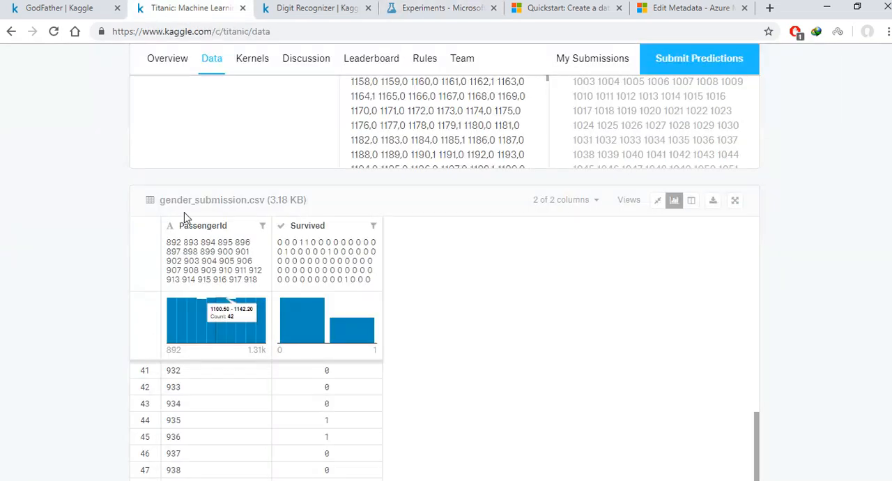
scroll(217, 305, "up", 6)
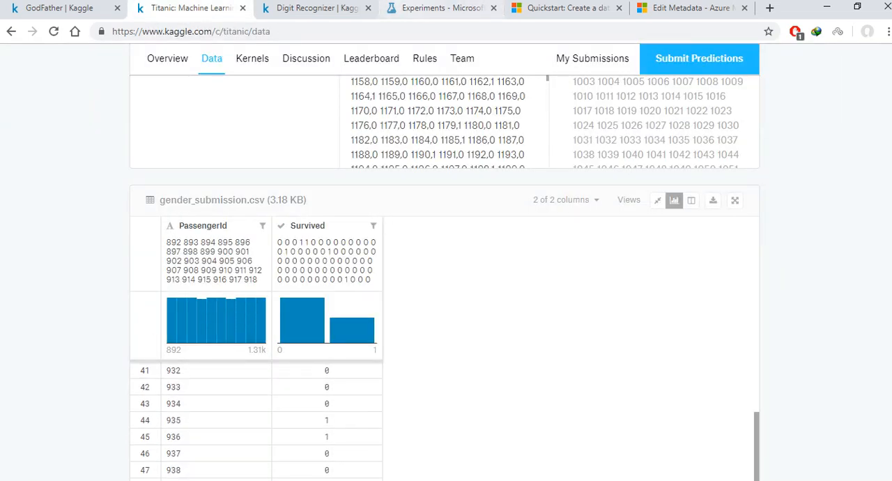
left_click(410, 9)
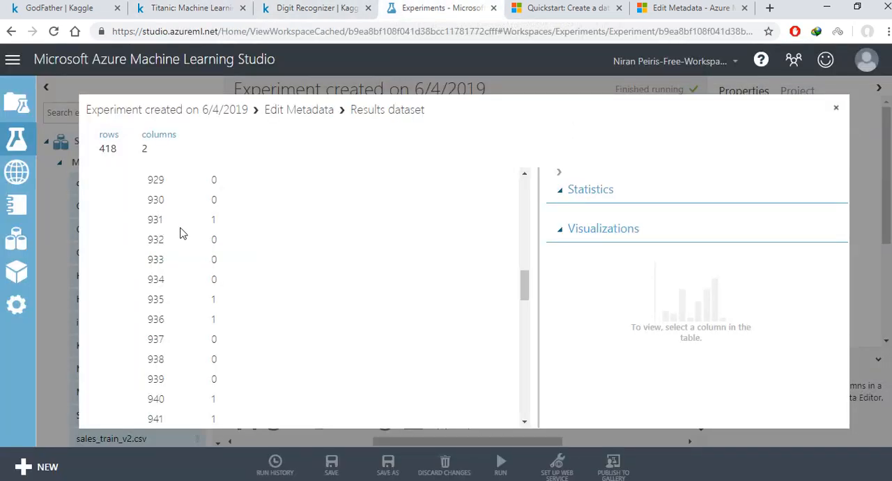
scroll(188, 244, "up", 10)
left_click(835, 108)
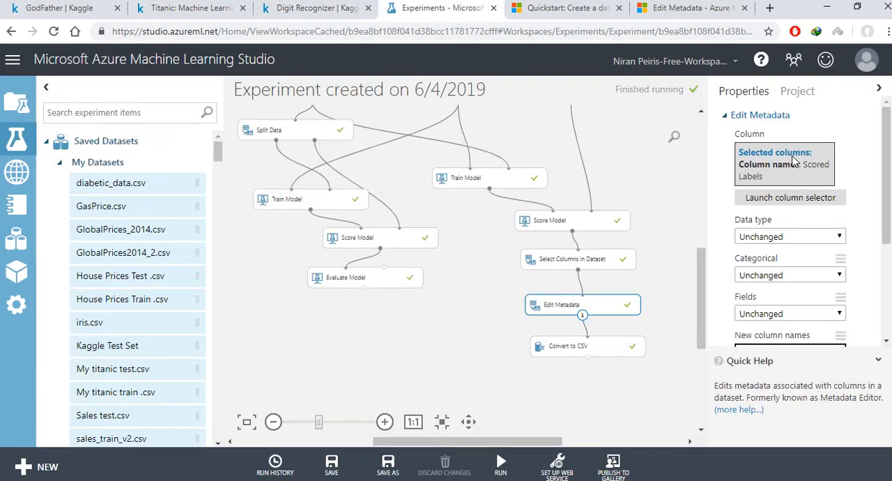
Step: Look up the download option for the Convert to CSV module's results dataset, and dismiss the options
right_click(625, 352)
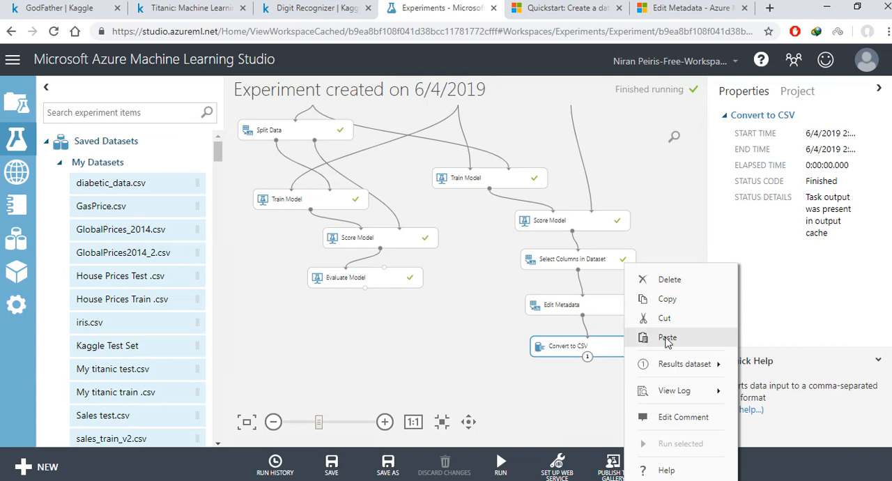
mouse_move(725, 364)
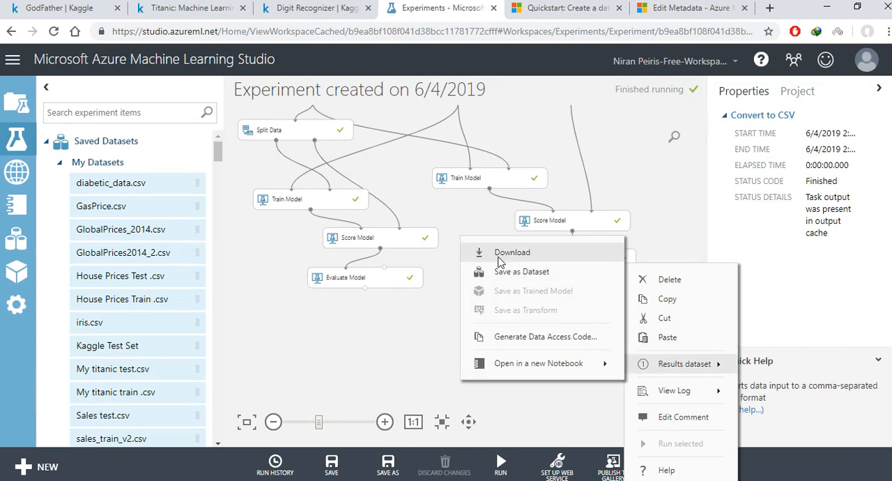
left_click(390, 343)
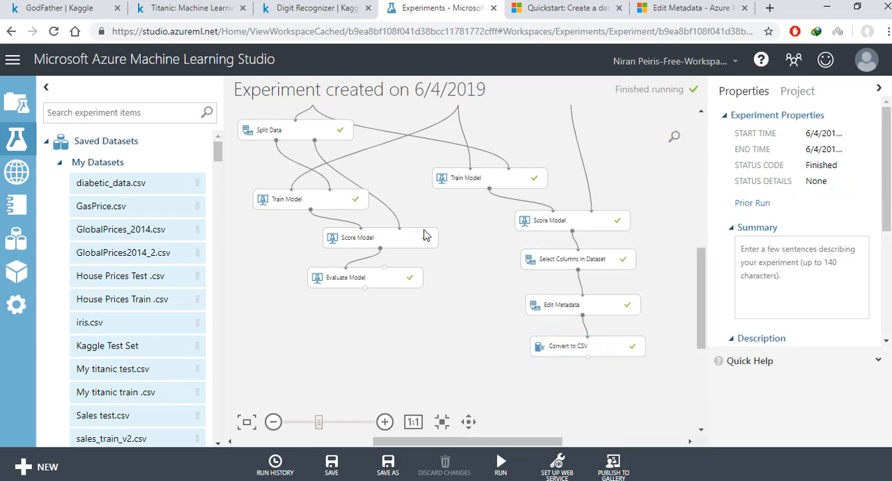
left_click_drag(705, 253, 702, 283)
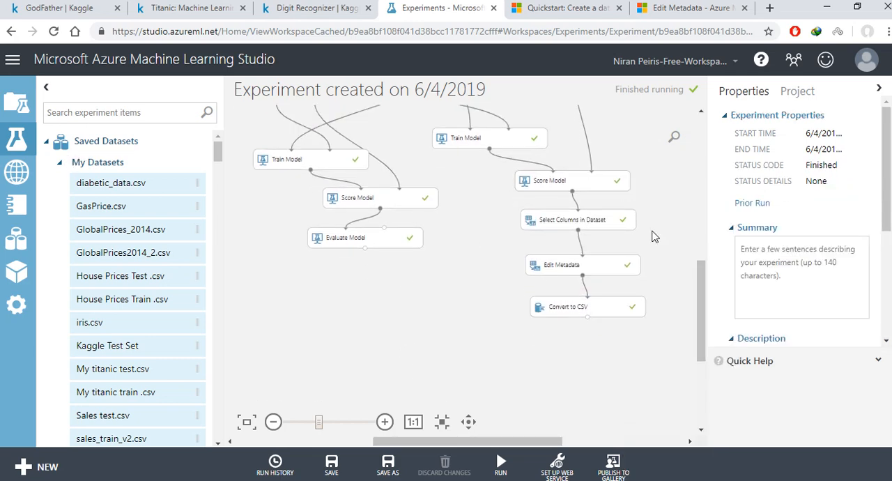
Step: Switch to Kaggle's Titanic competition and review the prediction submission page's file upload, format requirements and description sections
left_click(313, 9)
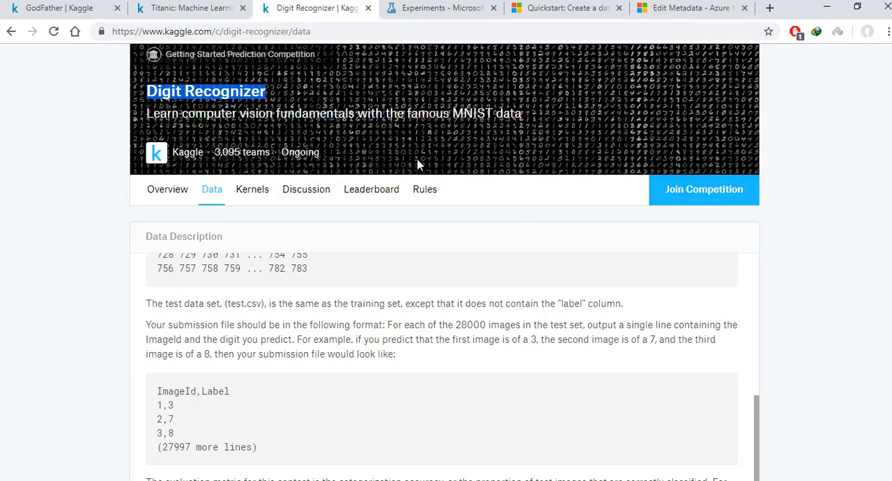
left_click(182, 13)
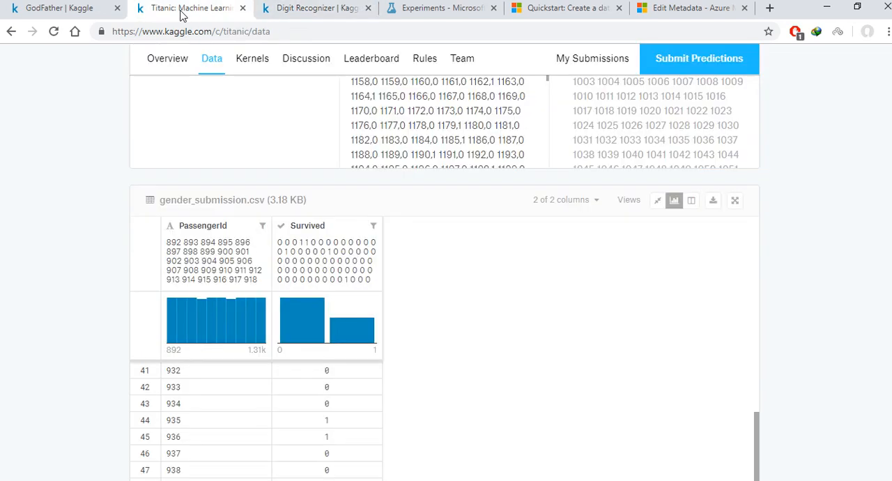
scroll(589, 267, "up", 15)
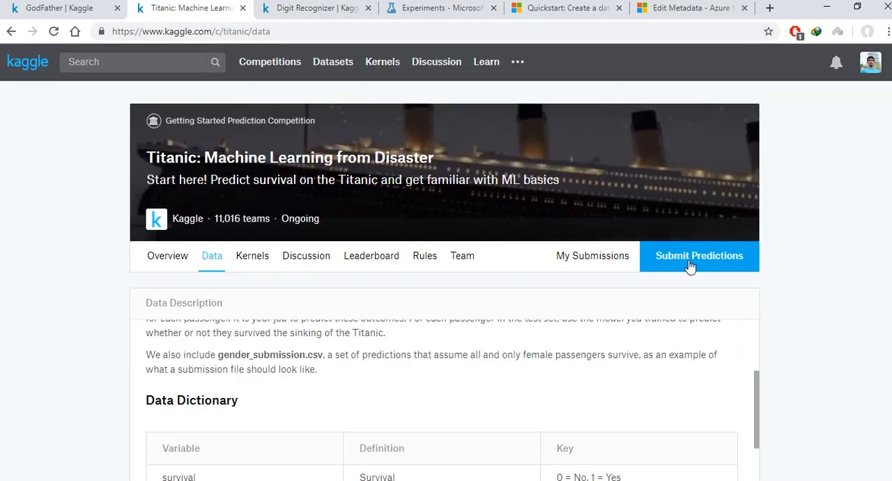
left_click(698, 258)
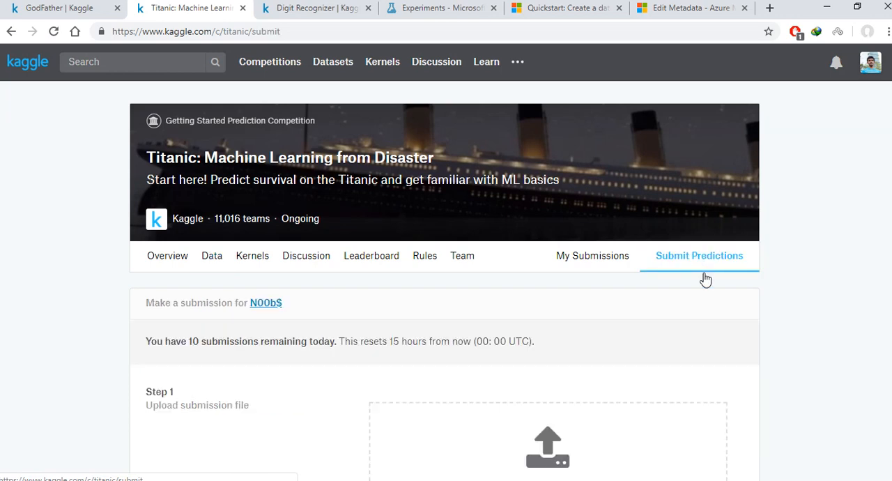
scroll(733, 297, "down", 2)
scroll(658, 304, "down", 2)
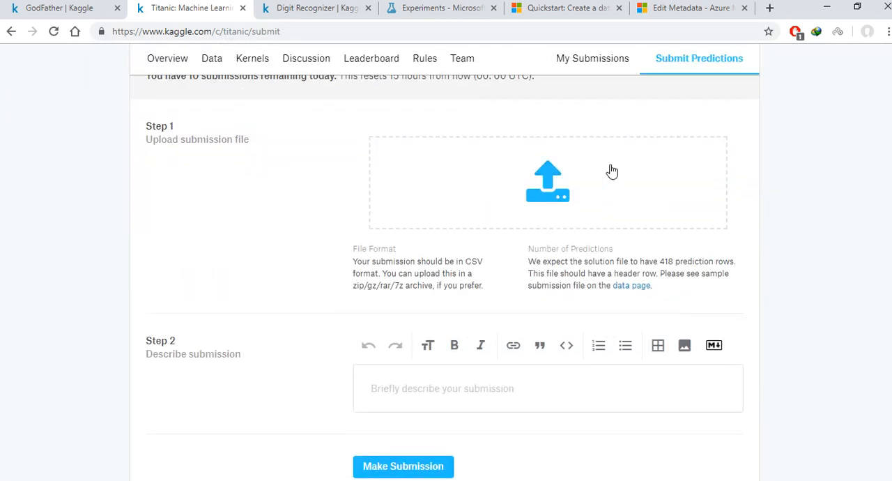
scroll(464, 209, "down", 2)
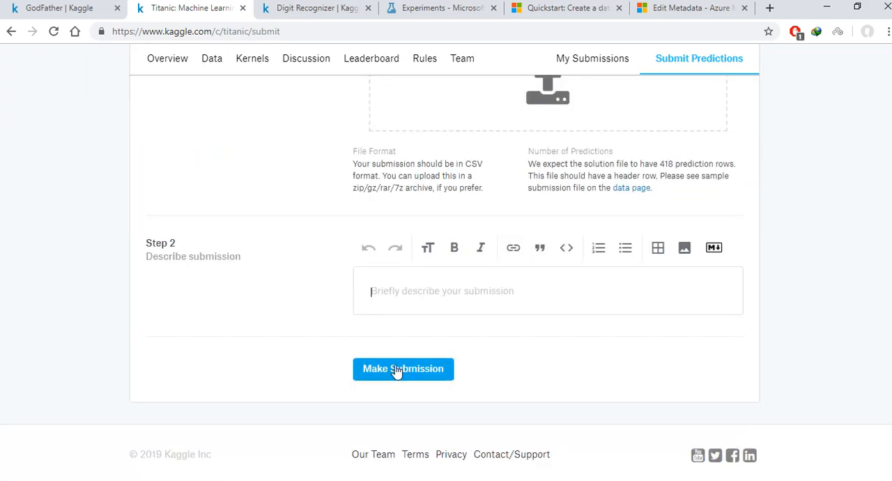
scroll(673, 257, "up", 5)
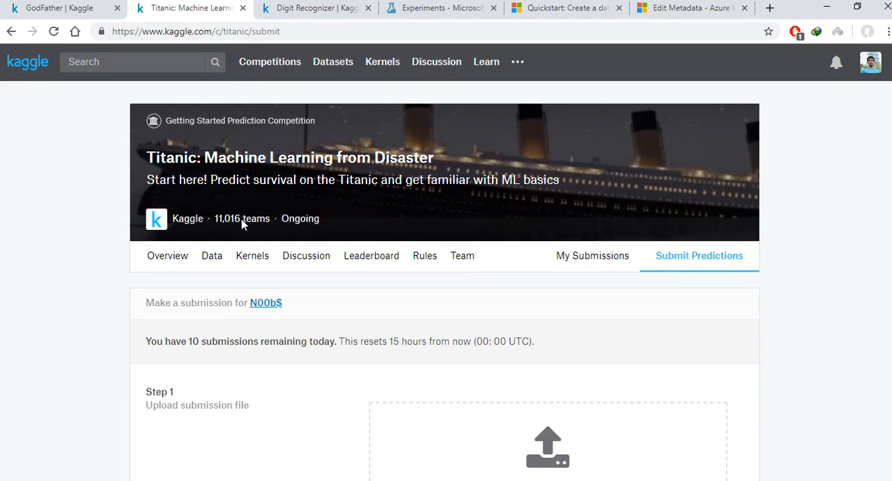
Step: Open the Titanic competition's public leaderboard and find the team's own entry and score
left_click(360, 269)
scroll(365, 271, "down", 1)
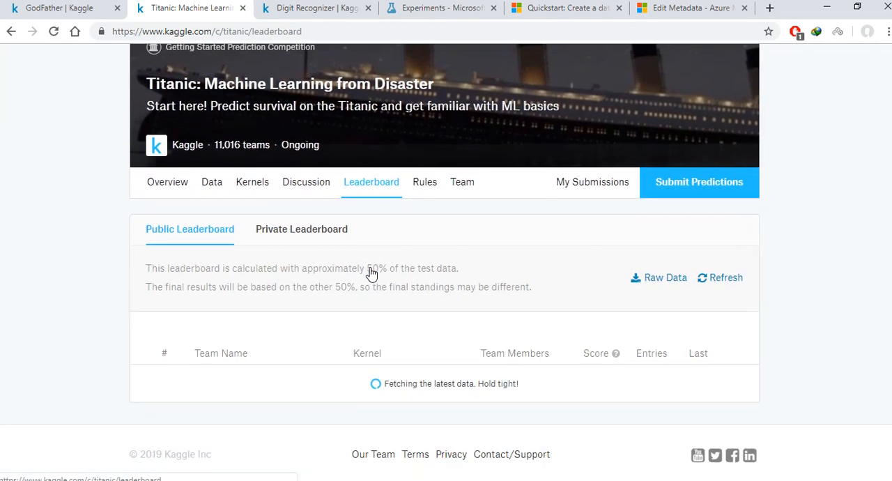
scroll(639, 314, "down", 10)
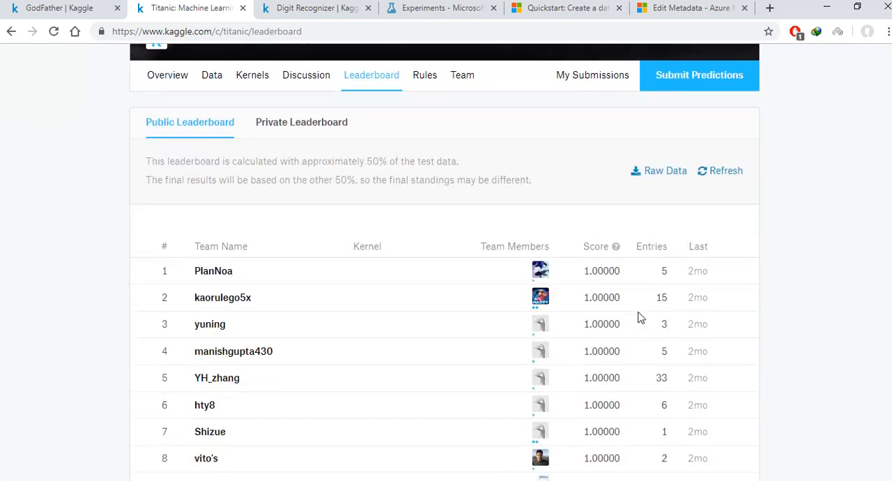
scroll(639, 315, "down", 20)
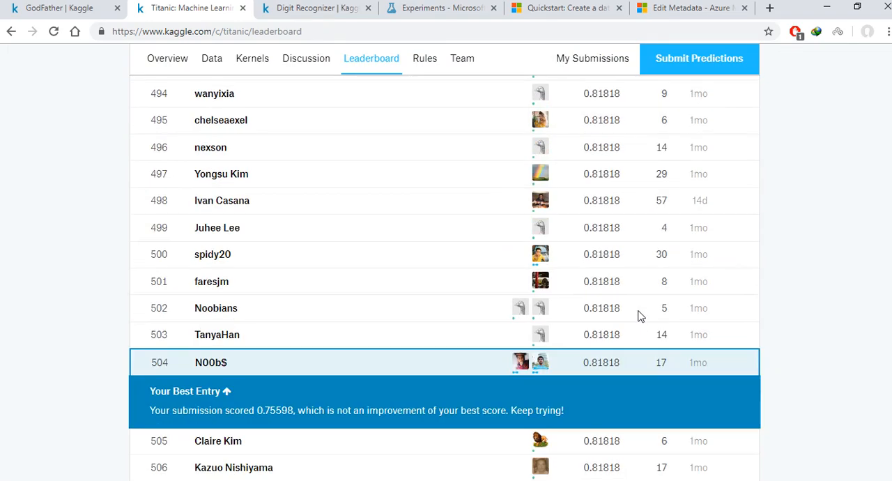
scroll(639, 316, "up", 3)
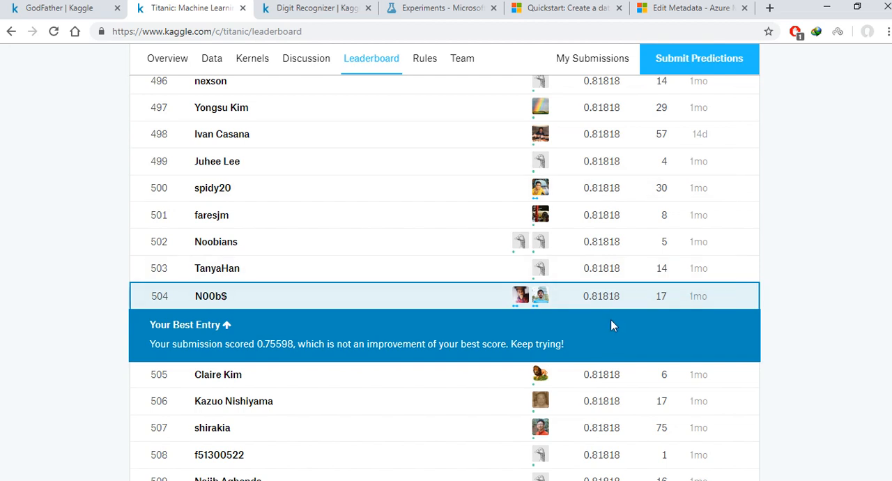
left_click_drag(578, 299, 634, 299)
scroll(665, 272, "up", 15)
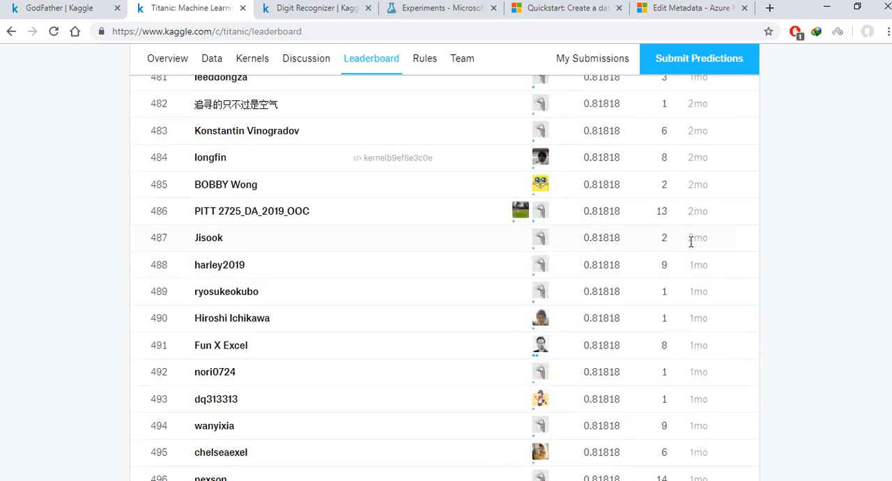
Step: Compare the leaderboard's top-ranked scores with the scores around the team's own entry
left_click_drag(578, 154, 619, 150)
scroll(618, 158, "down", 13)
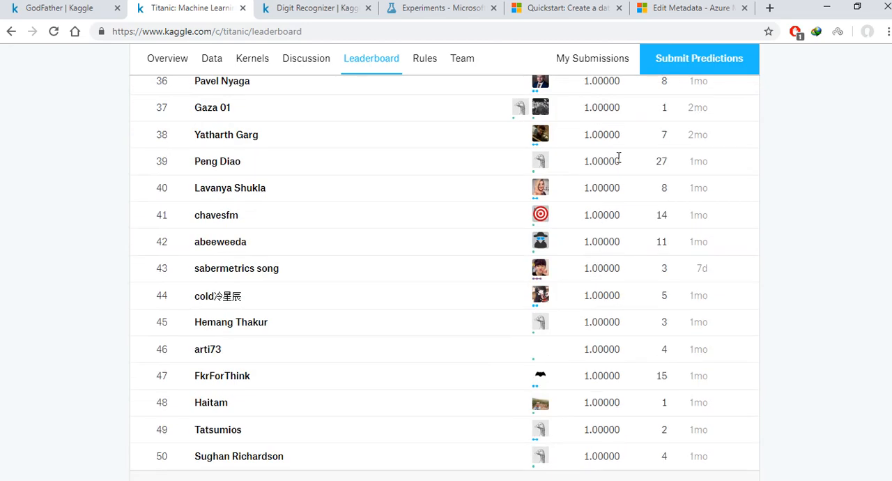
scroll(620, 160, "down", 5)
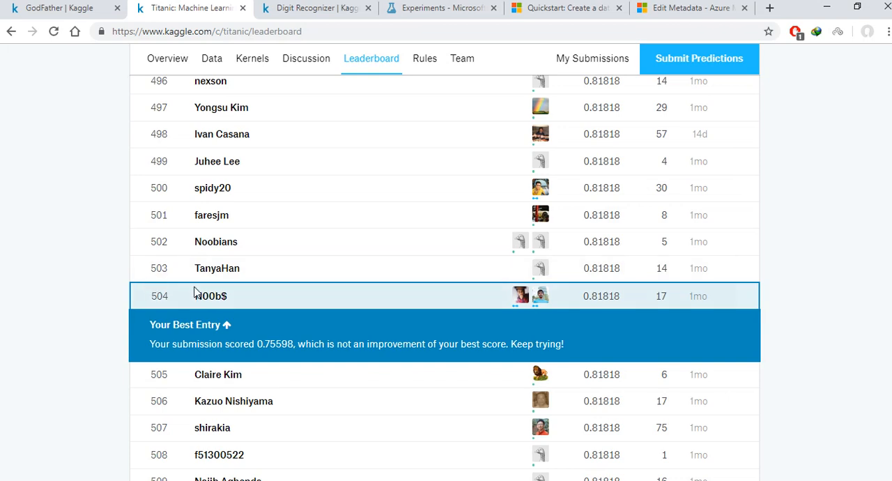
scroll(196, 294, "down", 3)
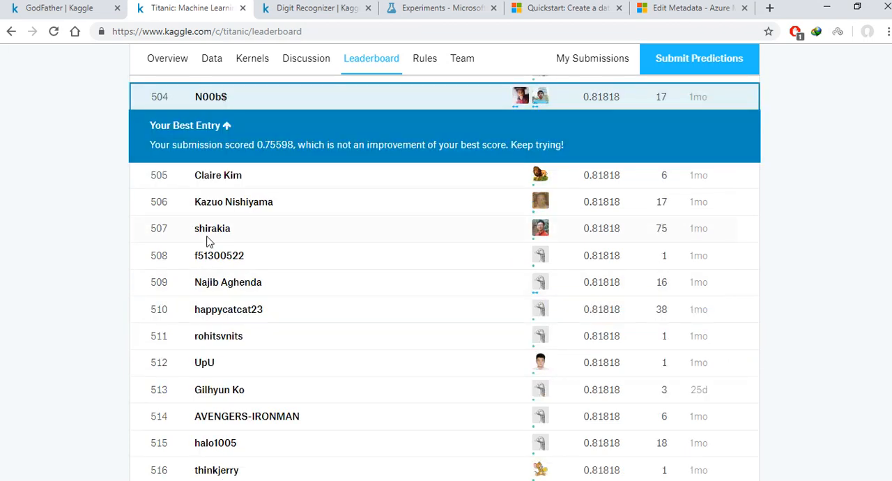
scroll(207, 235, "up", 2)
scroll(678, 281, "up", 5)
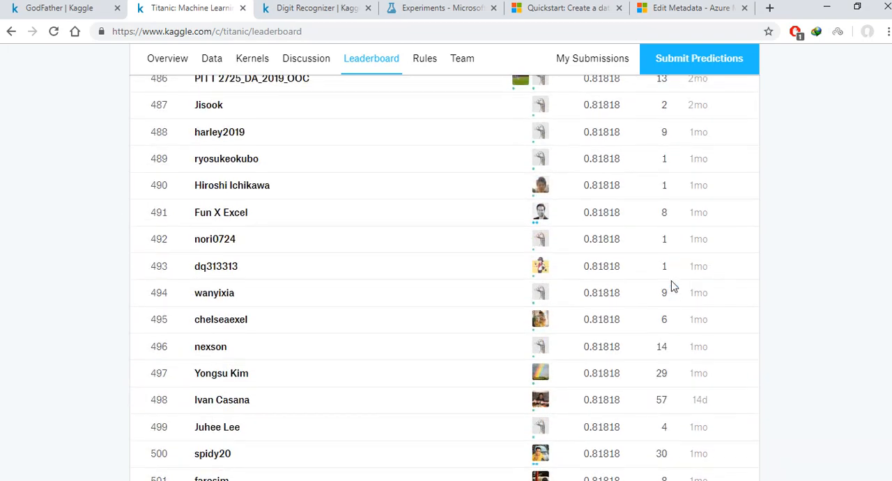
scroll(668, 280, "down", 7)
scroll(537, 245, "up", 3)
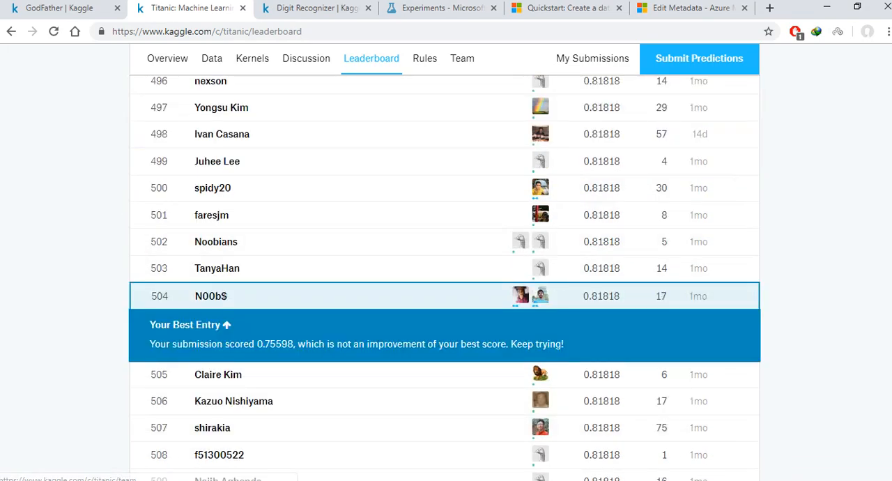
Step: Glance over the Azure ML Studio experiment's data preparation modules, and highlight the team's own entry on Kaggle's Titanic leaderboard
left_click(422, 10)
left_click_drag(702, 292, 687, 201)
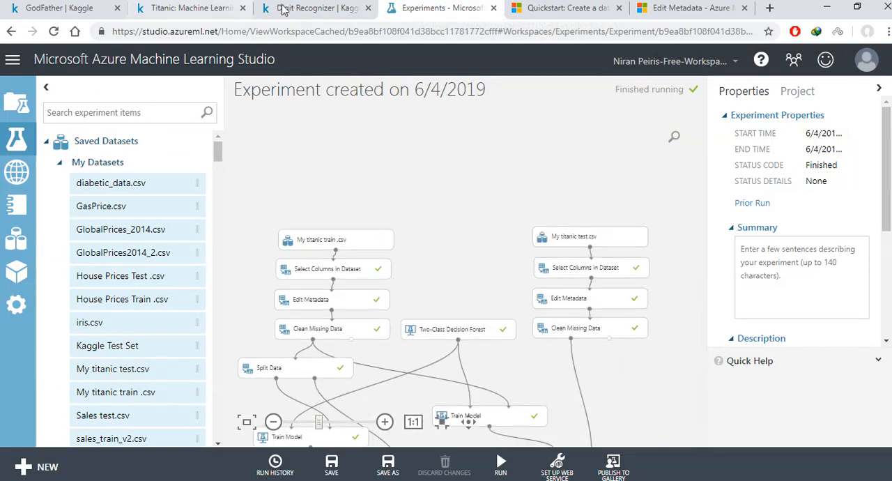
left_click(352, 8)
left_click(190, 9)
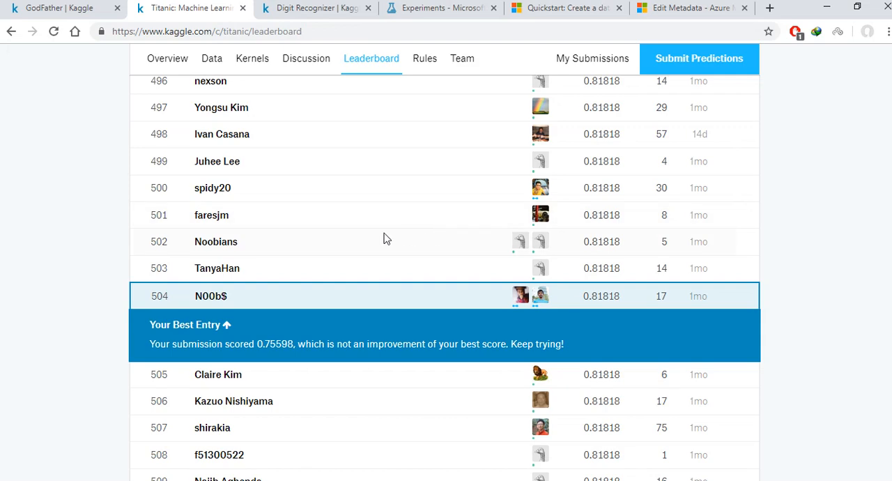
left_click_drag(719, 408, 722, 404)
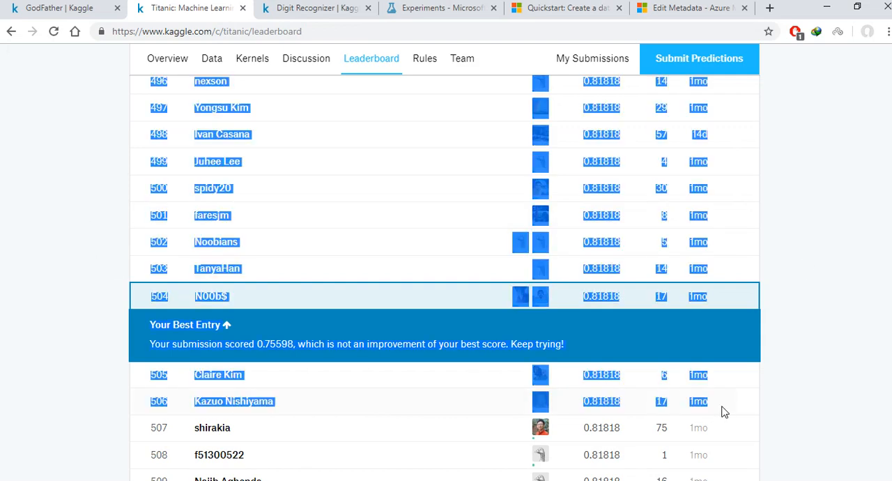
left_click(106, 269)
left_click_drag(152, 301, 177, 300)
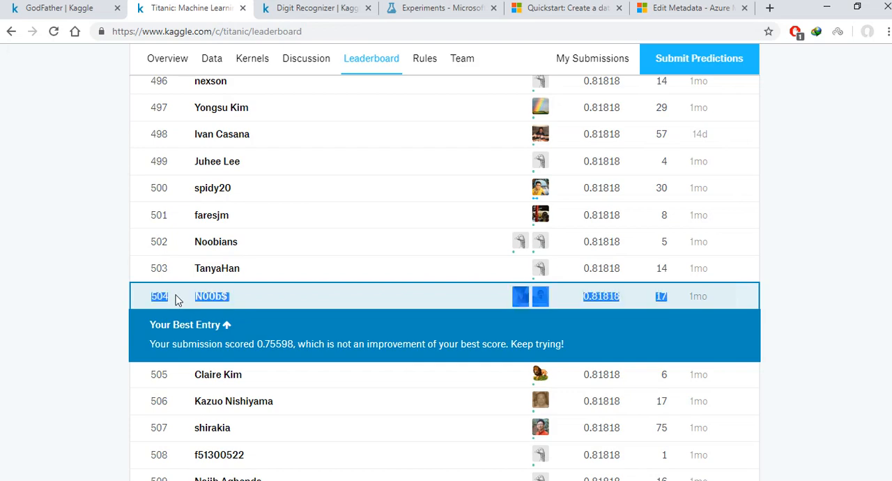
Step: Check the Titanic competition ranking on the Kaggle profile page, and return to the Titanic leaderboard
left_click(66, 9)
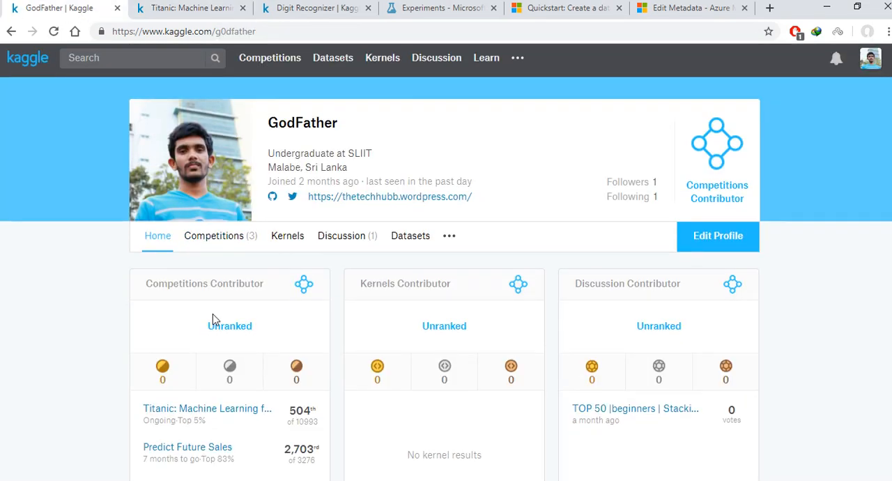
scroll(214, 319, "down", 3)
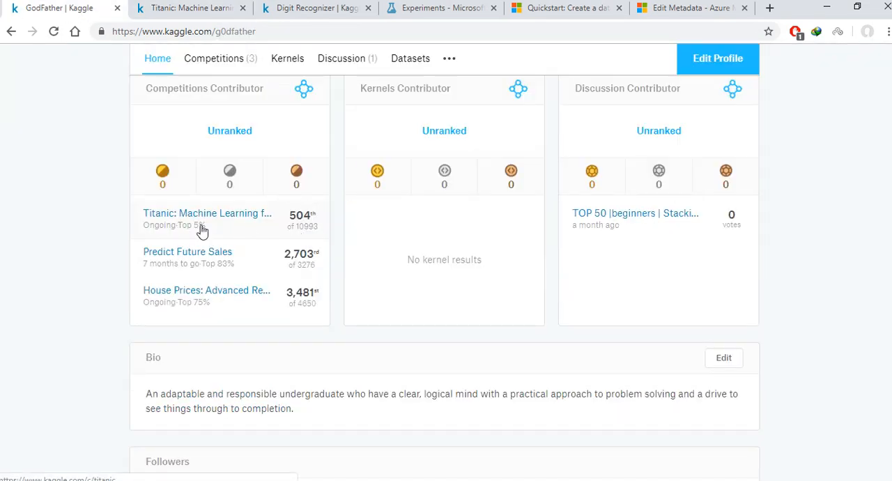
left_click(231, 12)
scroll(648, 339, "down", 1)
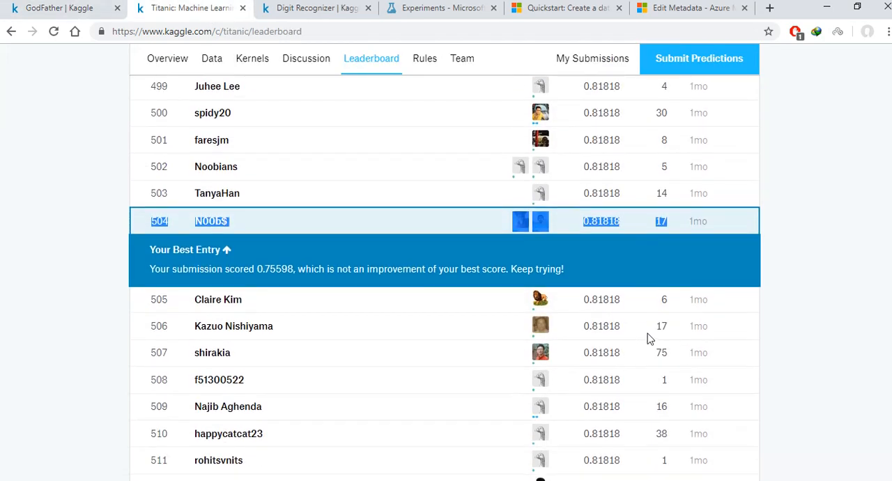
scroll(648, 334, "down", 1)
left_click(805, 157)
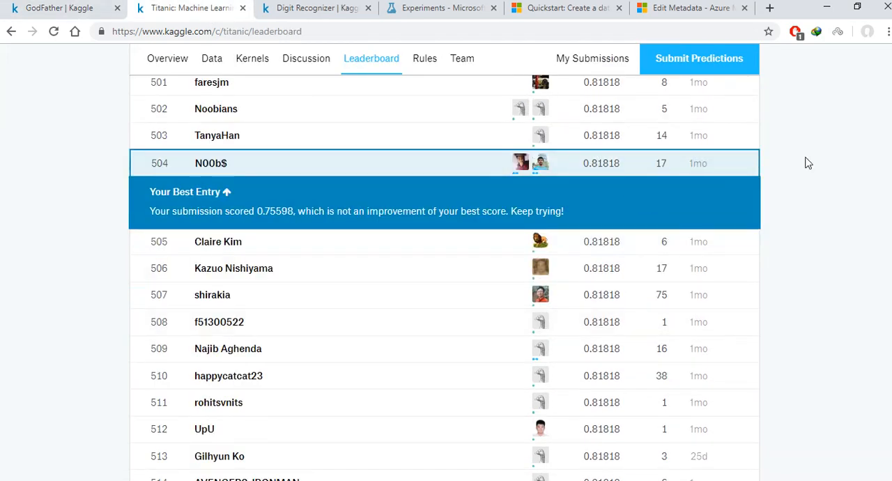
Step: Recheck the team's leaderboard entry, and switch to the Azure ML Studio experiment to view its scoring and CSV export modules
scroll(713, 189, "up", 2)
scroll(713, 189, "down", 2)
scroll(716, 190, "up", 2)
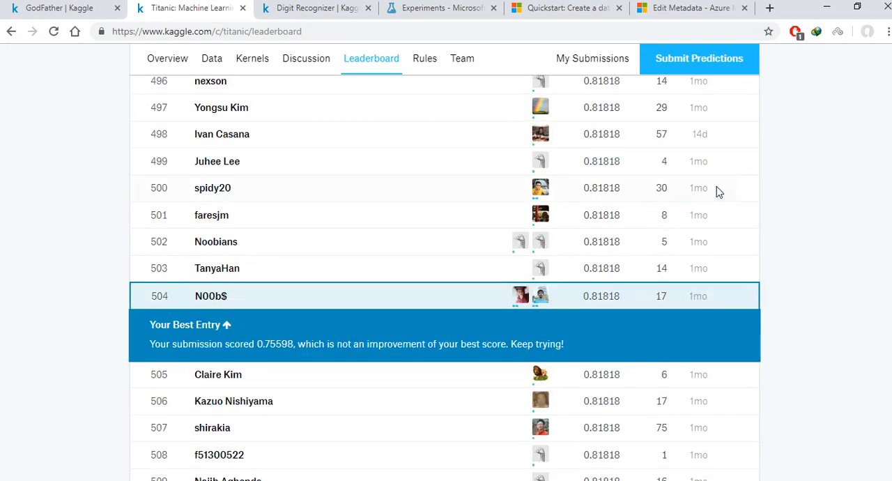
left_click(427, 9)
left_click_drag(699, 190, 699, 296)
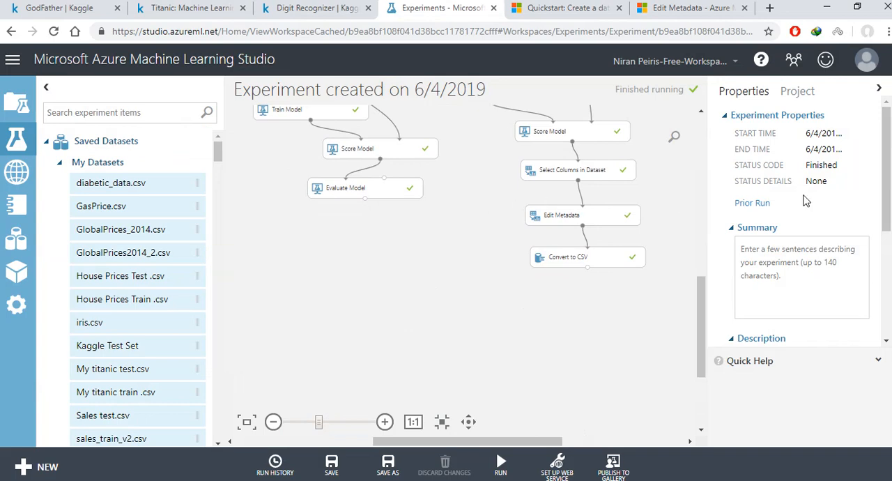